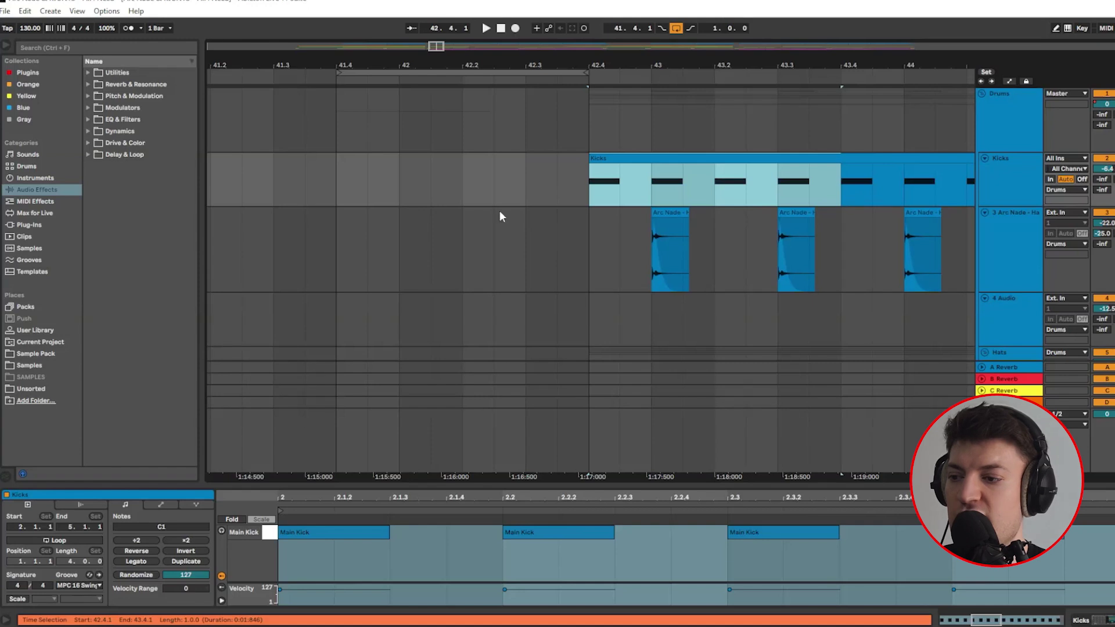
pyautogui.click(492, 189)
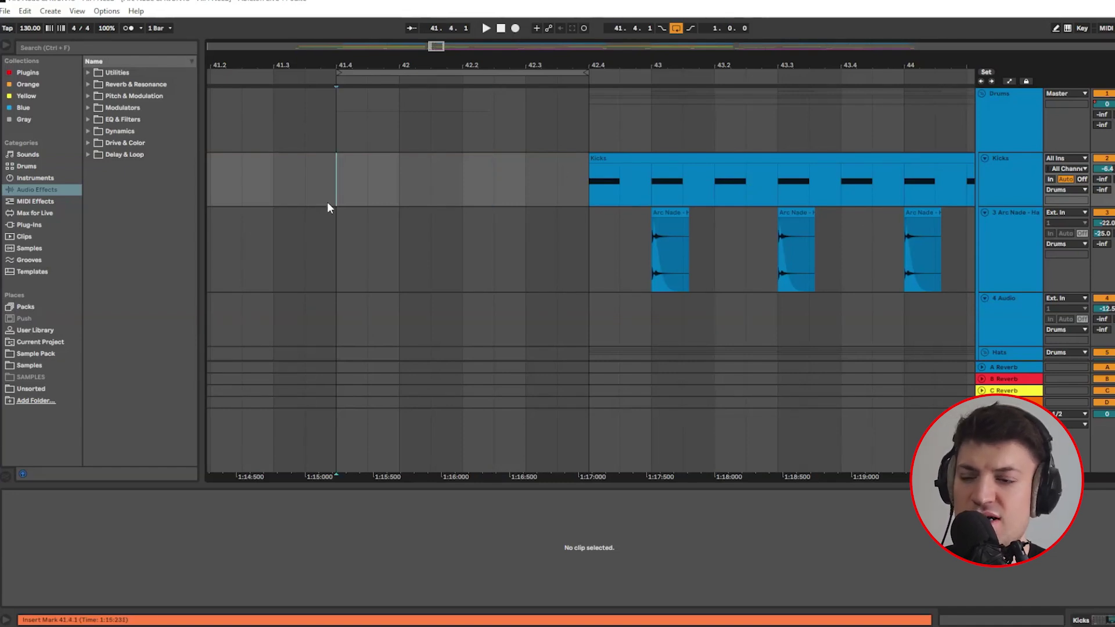
pyautogui.hotkey('ctrl', 'v')
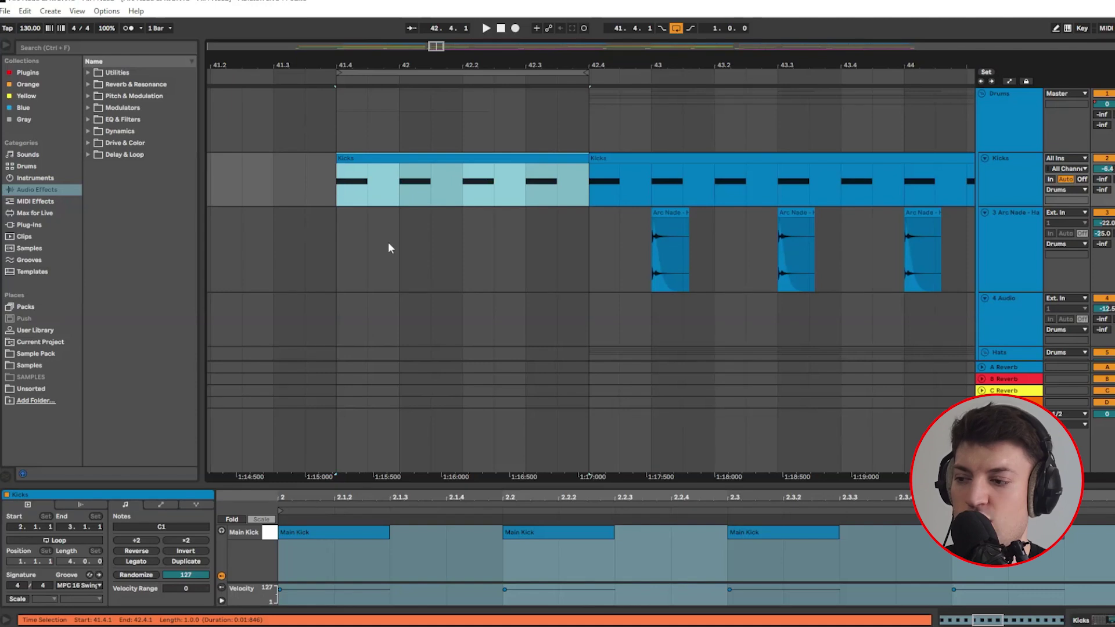
pyautogui.press('Delete')
# Step: Copy the single kick at 42.4.1 and paste it on all four beats starting at 41.4.1, and play the result
pyautogui.moveTo(590, 189); pyautogui.dragTo(619, 194)
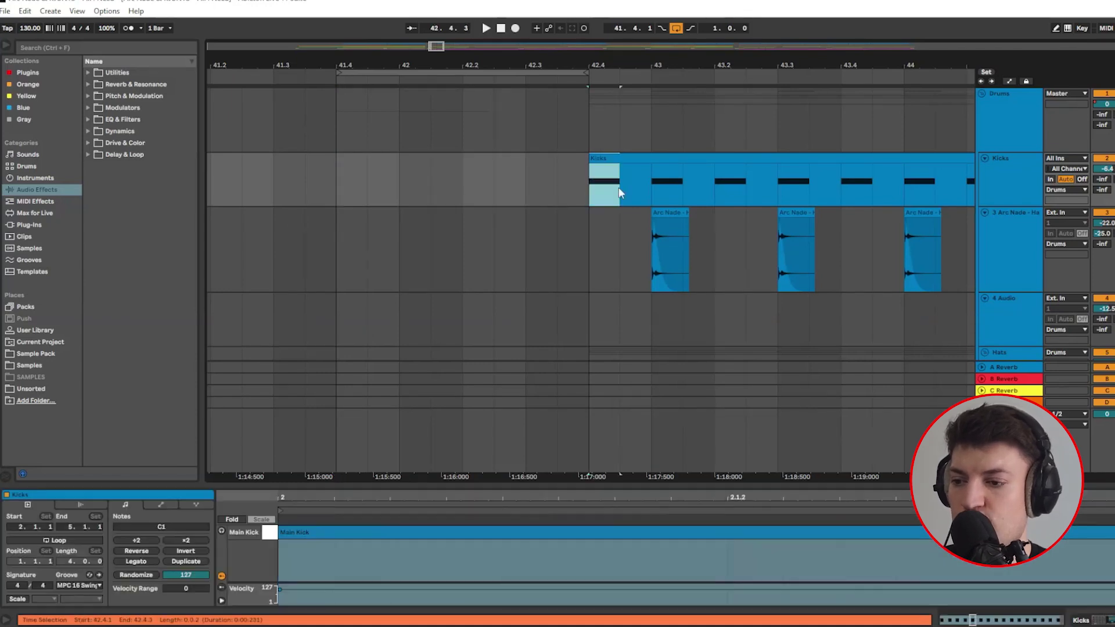
pyautogui.hotkey('ctrl', 'c')
pyautogui.click(341, 190)
pyautogui.hotkey('ctrl', 'v')
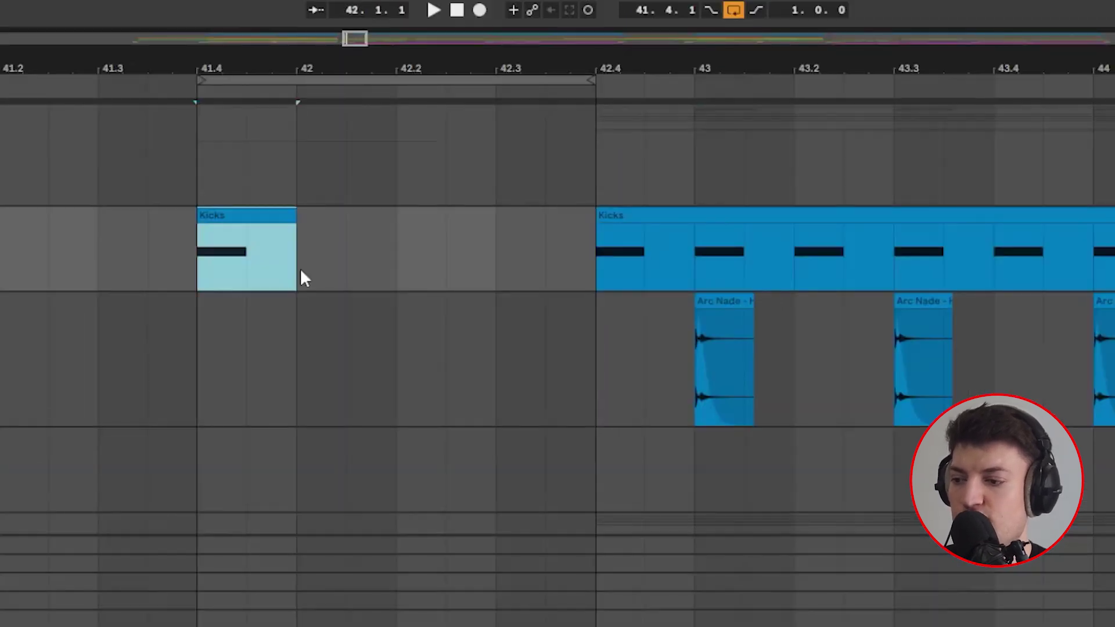
pyautogui.hotkey('ctrl', 'v')
pyautogui.hotkey('ctrl', 'v')
pyautogui.hotkey('ctrl', 'v')
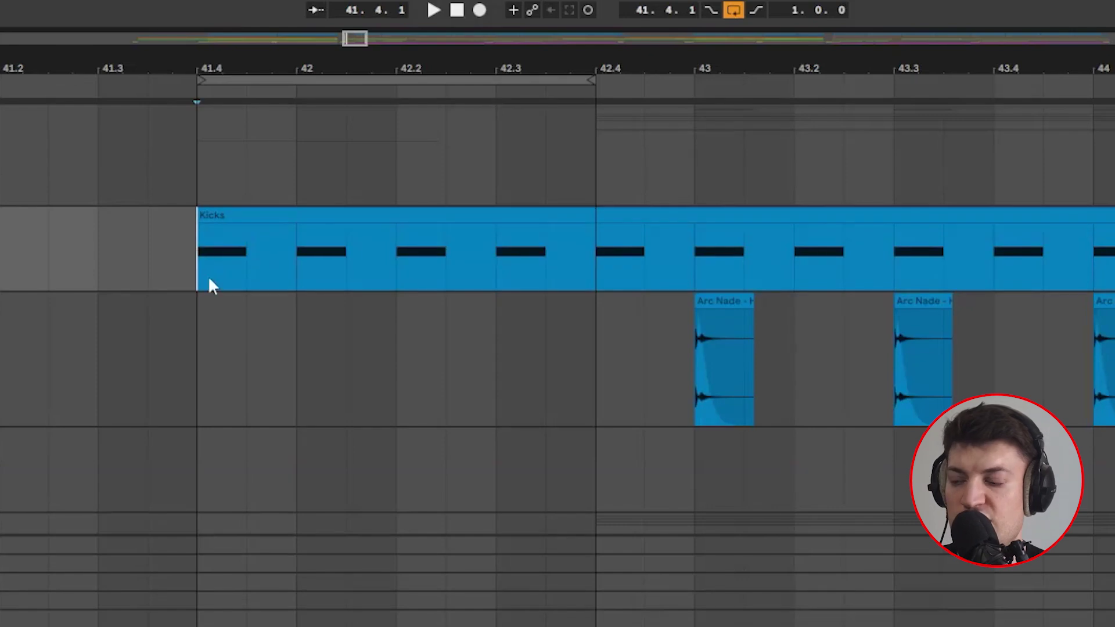
pyautogui.press('space')
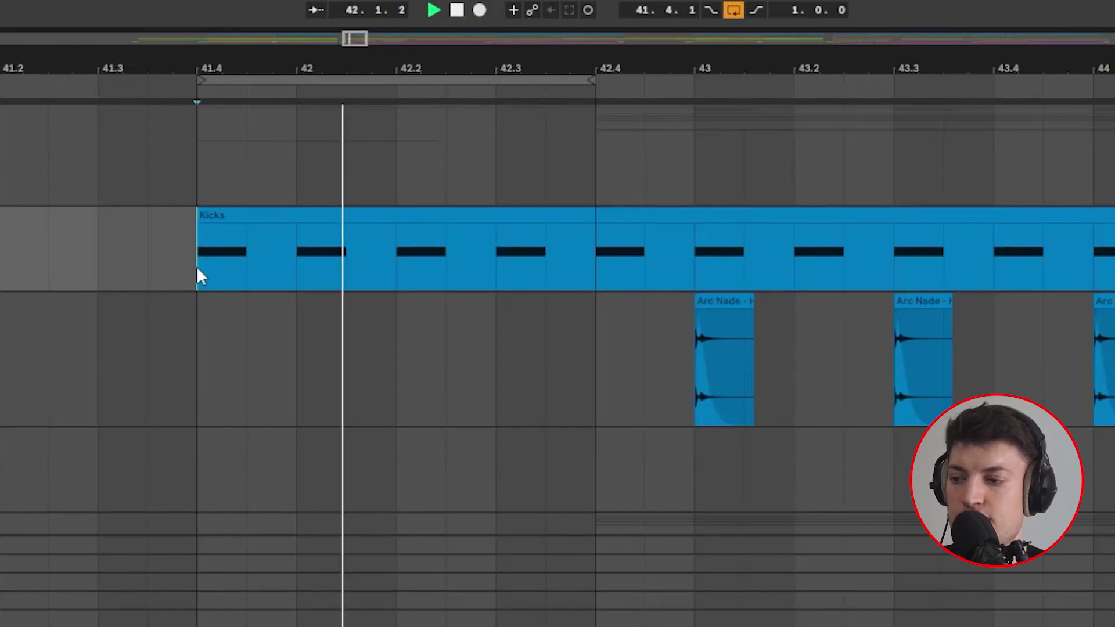
pyautogui.press('space')
# Step: Copy the hand clap clip at bar 43 and paste it on every second kick, at 42.1.1 and 42.3.1
pyautogui.click(741, 311)
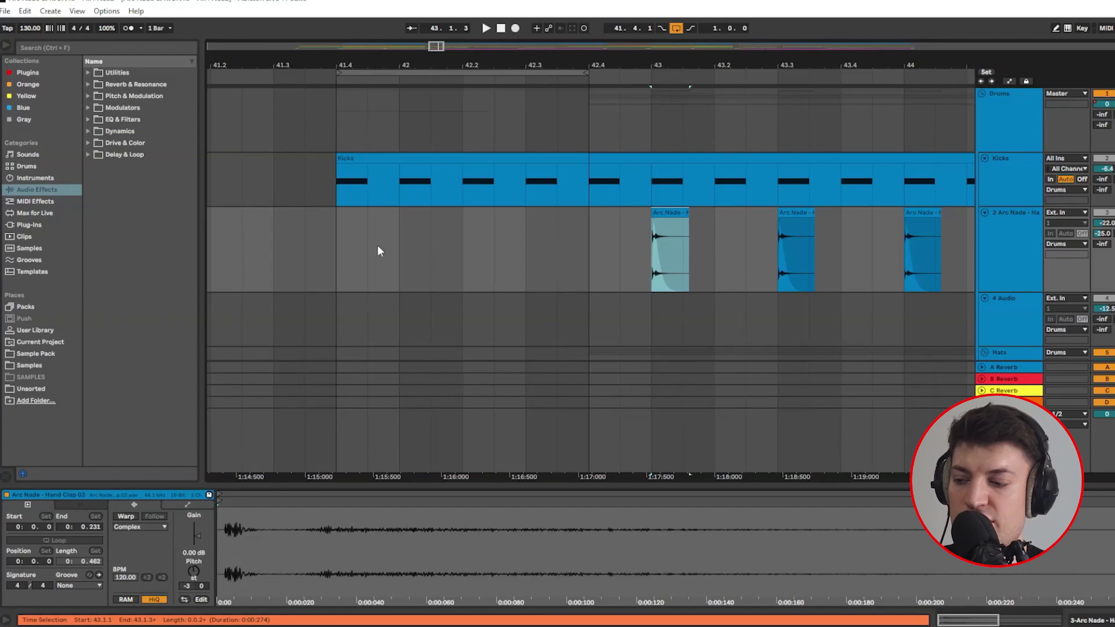
pyautogui.click(400, 247)
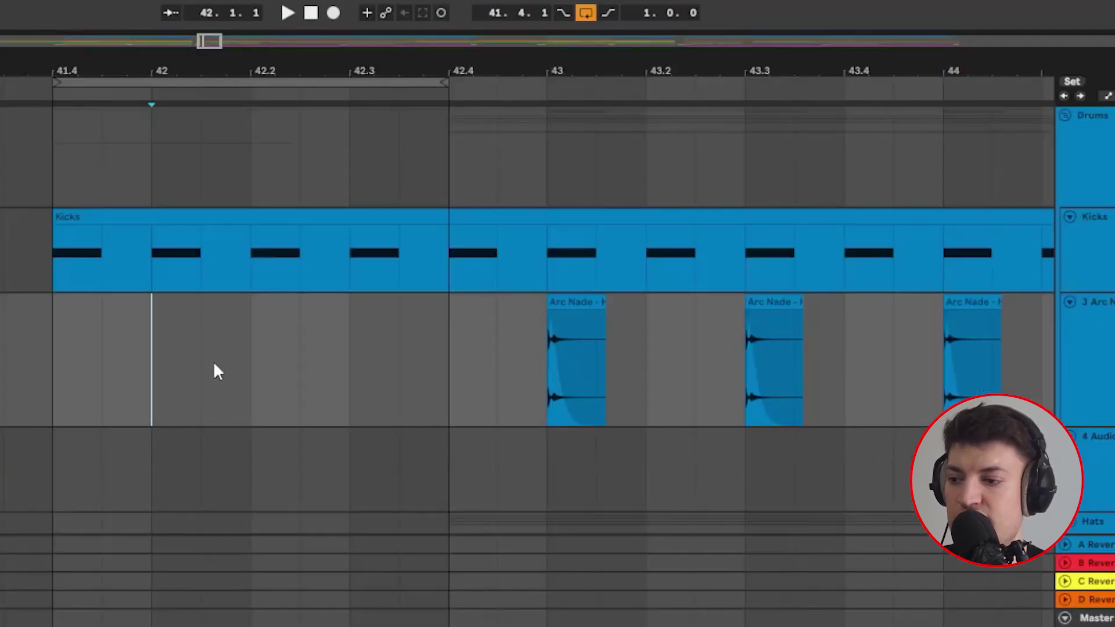
pyautogui.hotkey('ctrl', 'v')
pyautogui.click(343, 368)
pyautogui.hotkey('ctrl', 'v')
pyautogui.click(152, 361)
pyautogui.click(355, 350)
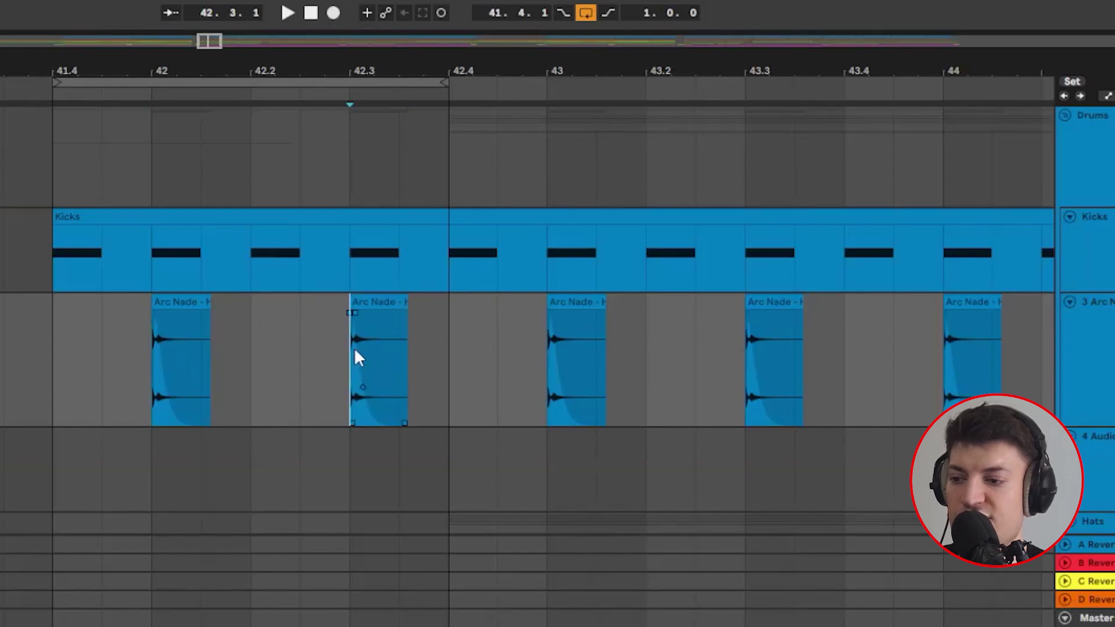
# Step: Play back the kick and clap pattern from 41.4.1
pyautogui.click(64, 249)
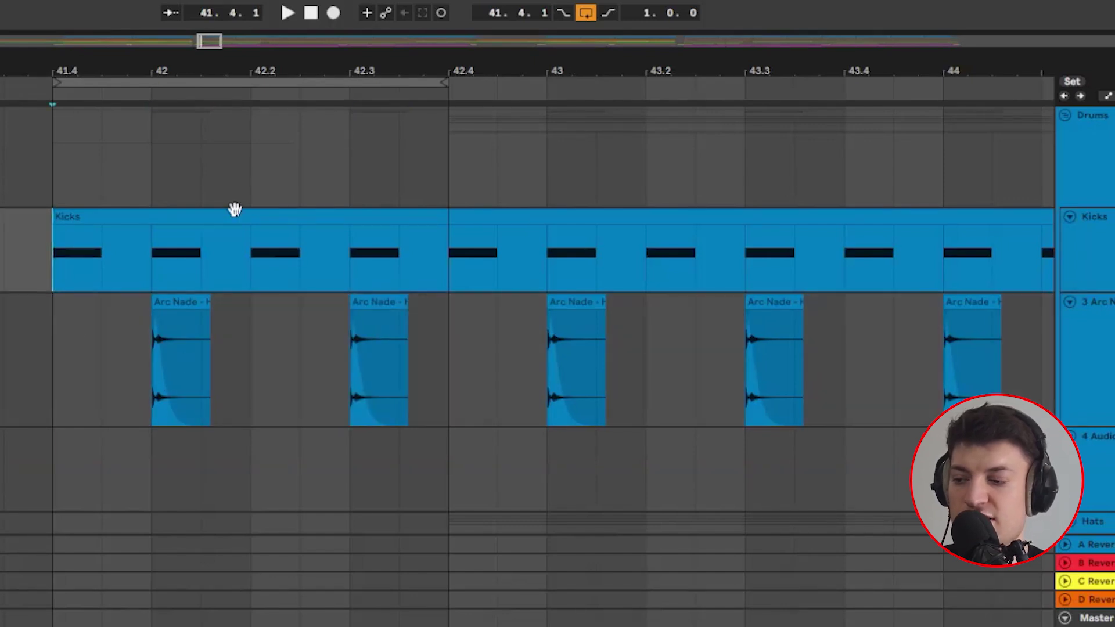
pyautogui.press('space')
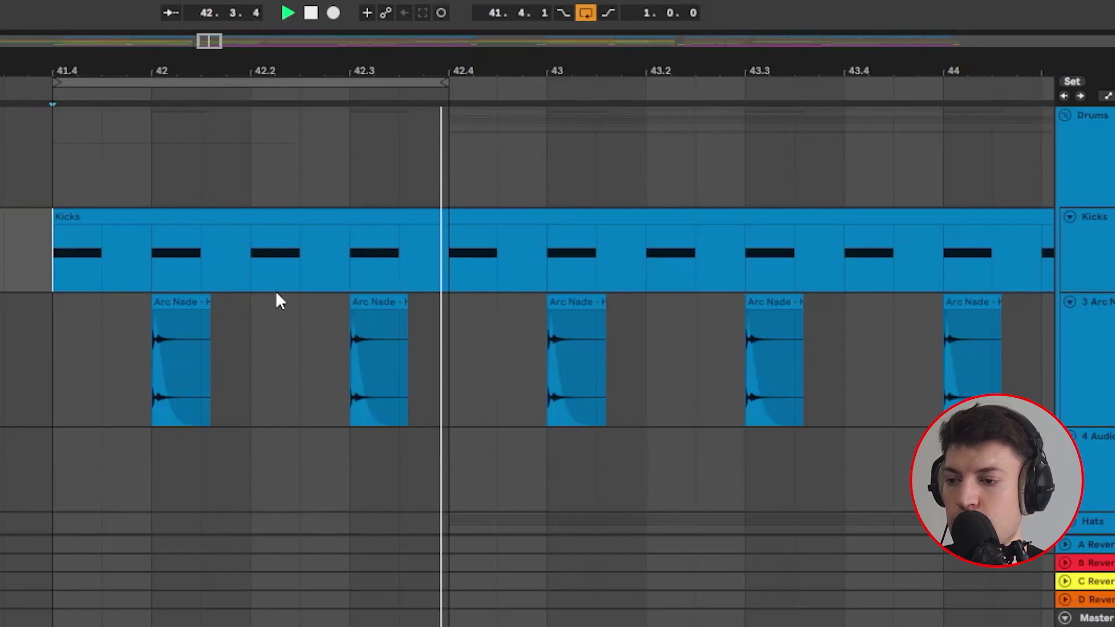
pyautogui.press('space')
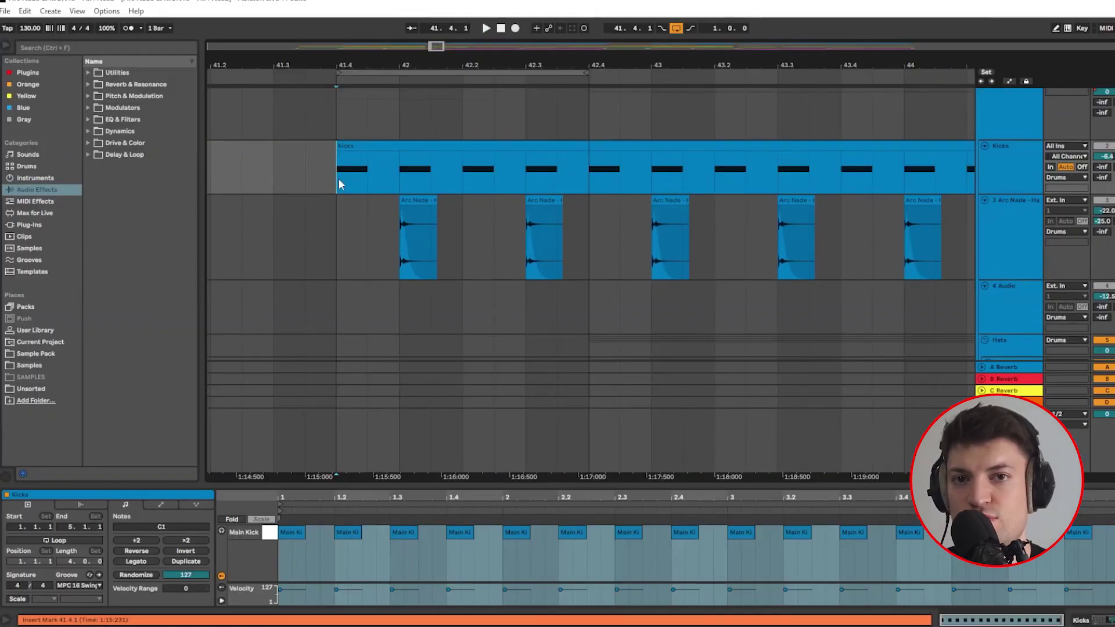
# Step: Select the kick and clap clips from 41.4.1 to 42.4.1 to review the basic groove
pyautogui.moveTo(336, 167); pyautogui.dragTo(581, 244)
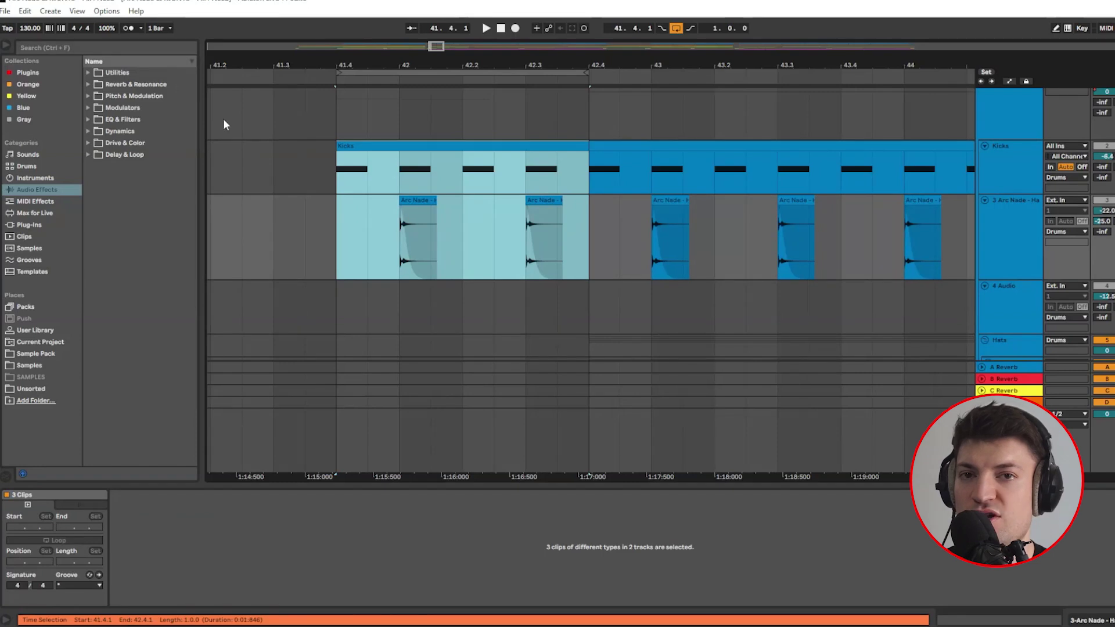
pyautogui.scroll(-3, 472, 245)
pyautogui.scroll(4, 390, 219)
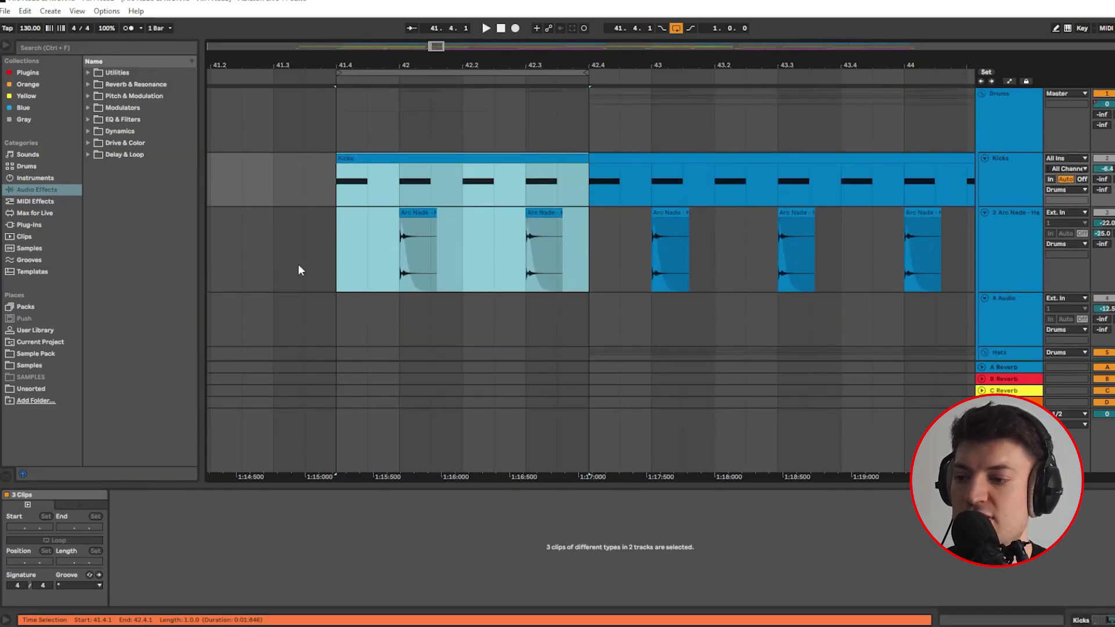
# Step: Examine the hi-hat tracks and point out the offbeats between the kicks on Hat 1, from 41.4.3 to 42.3.3
pyautogui.scroll(-4, 477, 226)
pyautogui.scroll(-2, 556, 263)
pyautogui.click(435, 245)
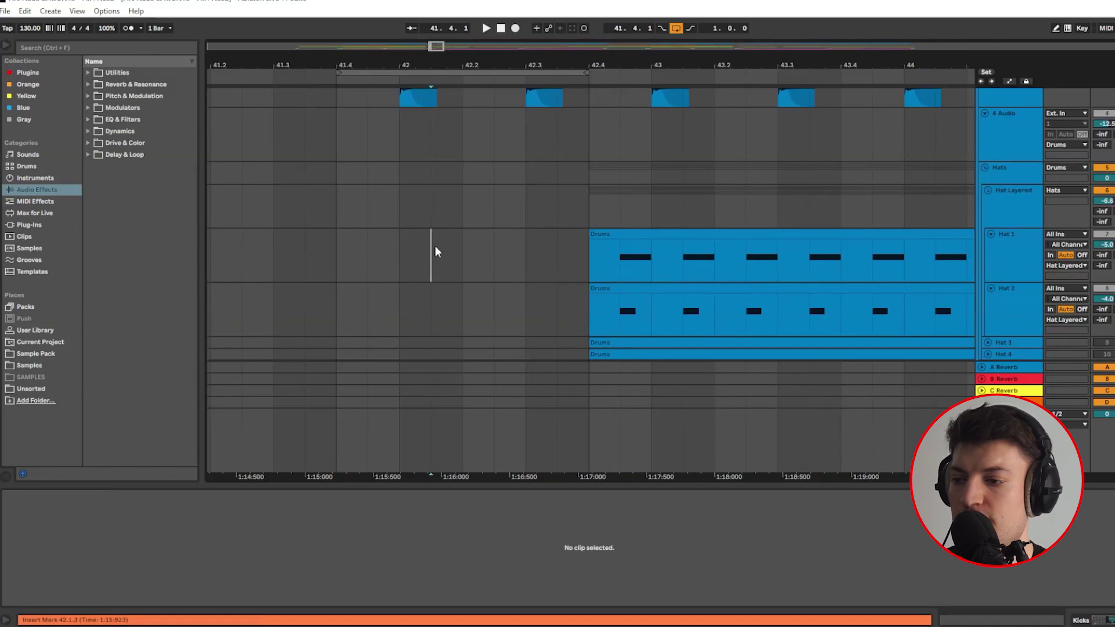
pyautogui.click(342, 248)
pyautogui.scroll(-5, 400, 262)
pyautogui.moveTo(605, 199); pyautogui.dragTo(771, 229)
pyautogui.scroll(1, 375, 239)
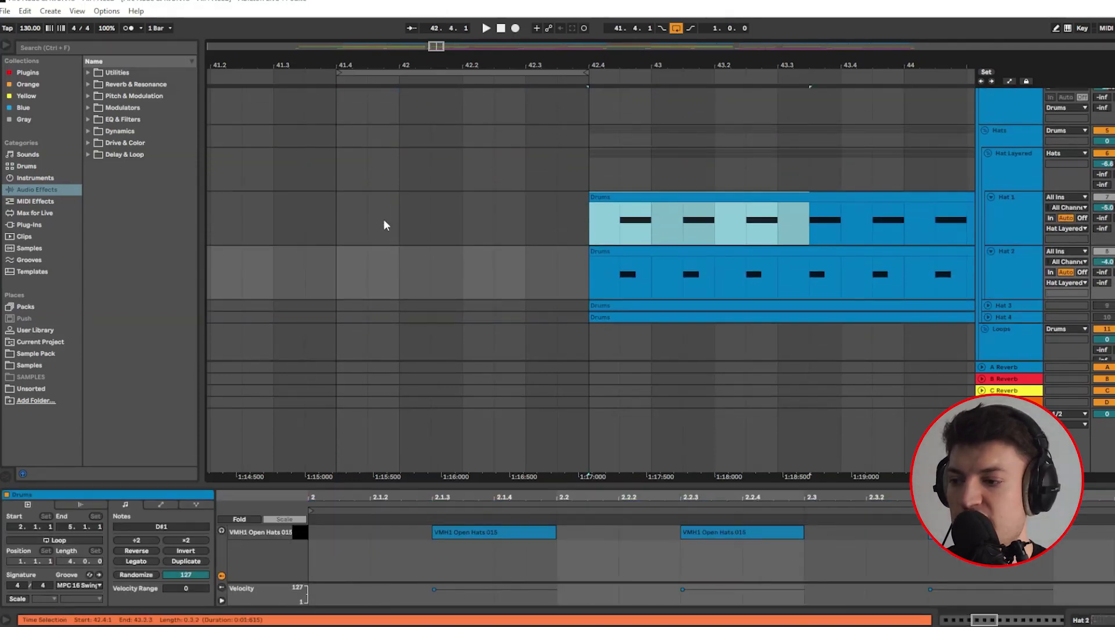
pyautogui.click(375, 227)
pyautogui.scroll(5, 352, 235)
pyautogui.scroll(-4, 354, 239)
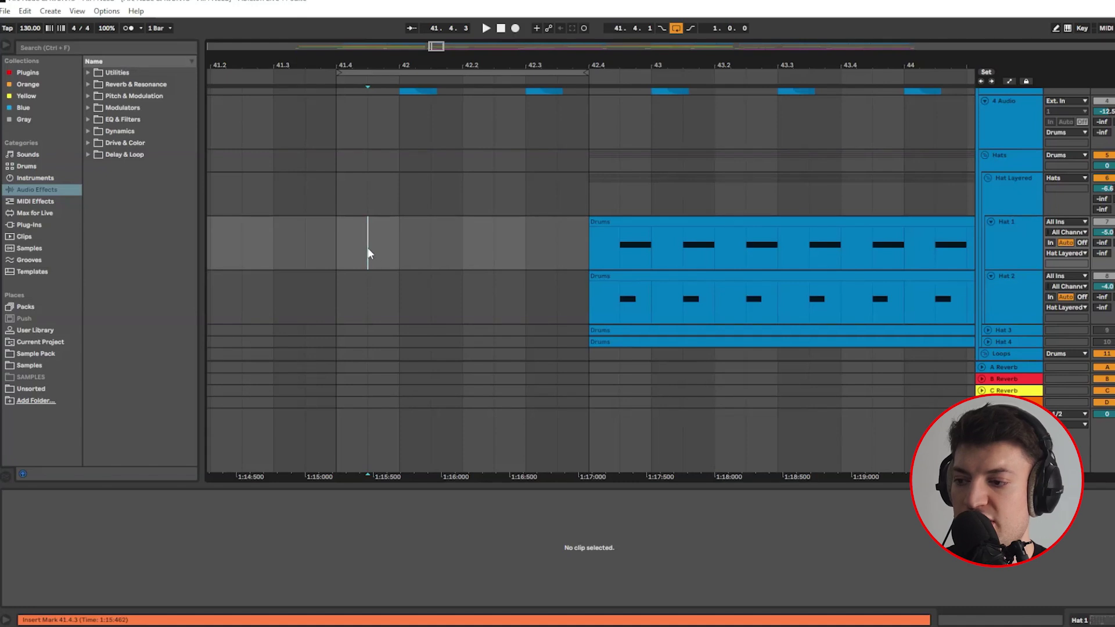
pyautogui.press('space')
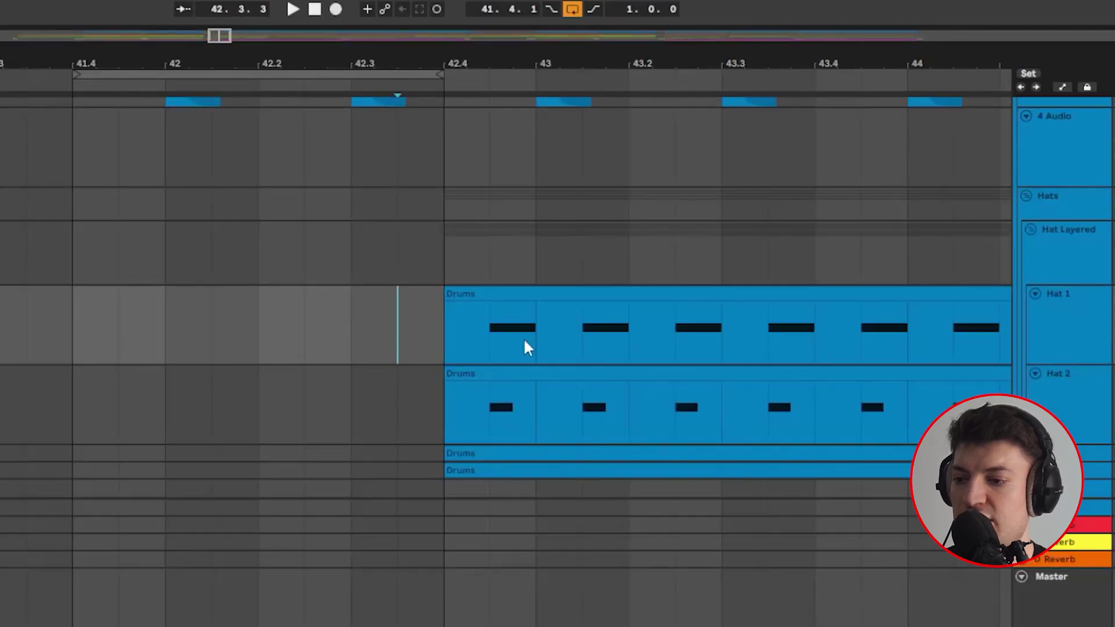
pyautogui.press('space')
# Step: Extend the Hat 1 clip's start back to 41.4.1 and listen to the offbeat hats
pyautogui.moveTo(444, 292); pyautogui.dragTo(72, 324)
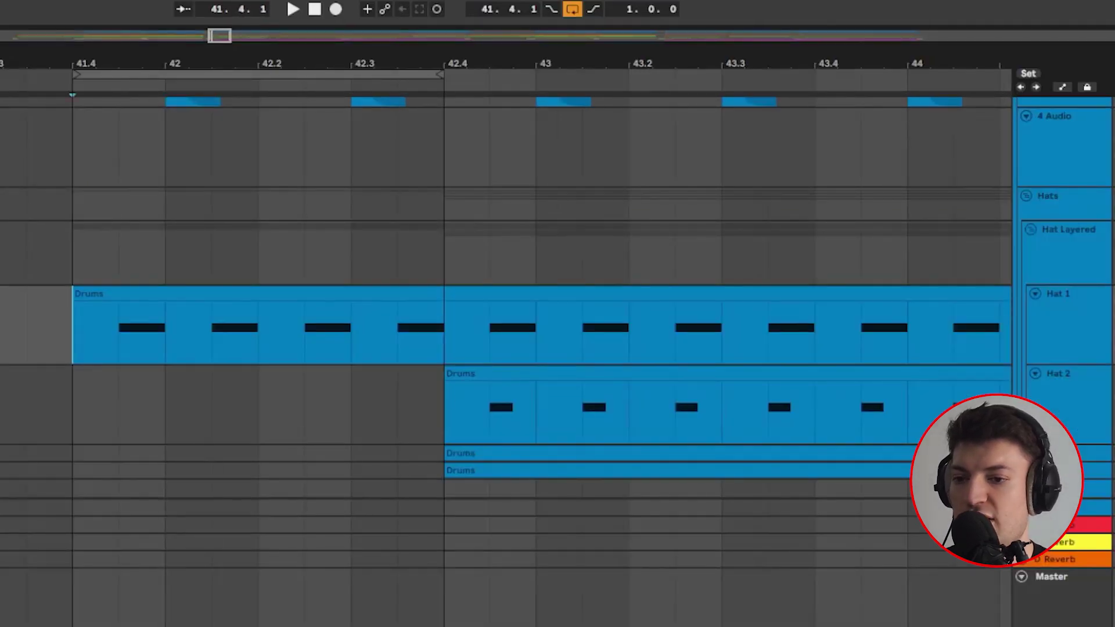
pyautogui.press('space')
pyautogui.press('space')
# Step: Extend the Hat 2 clip's start back to 41.4.1 and listen to the layered hats
pyautogui.moveTo(459, 389); pyautogui.dragTo(73, 401)
pyautogui.press('space')
pyautogui.press('space')
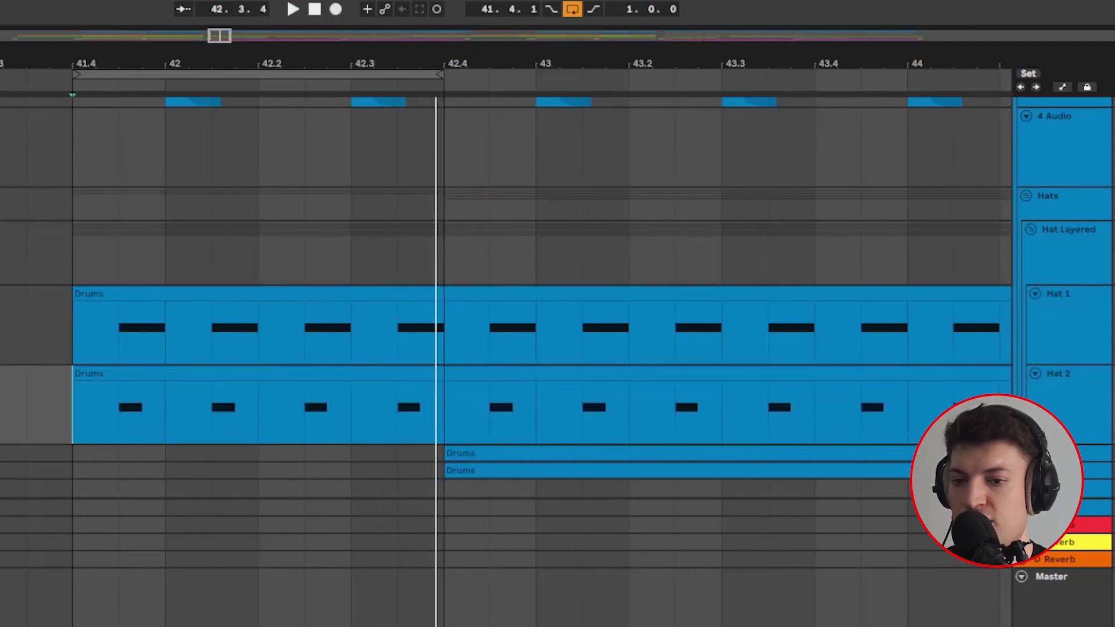
# Step: Play the one-bar loop from 41.4.1 and compare how the kicks, claps and layered hats fit together
pyautogui.click(54, 322)
pyautogui.press('space')
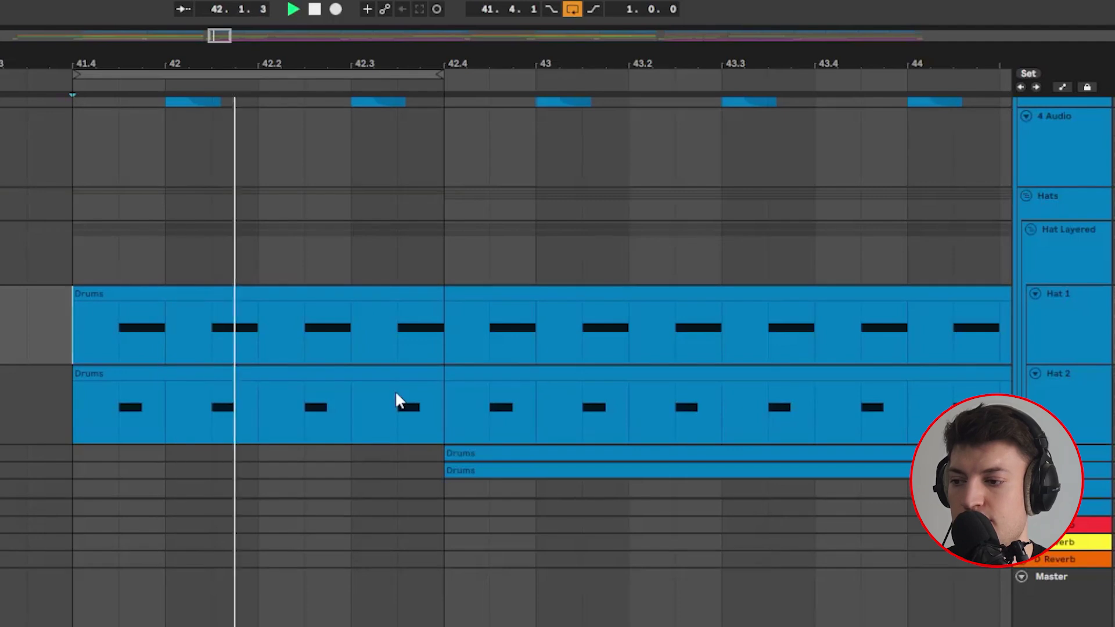
pyautogui.press('space')
pyautogui.scroll(5, 486, 428)
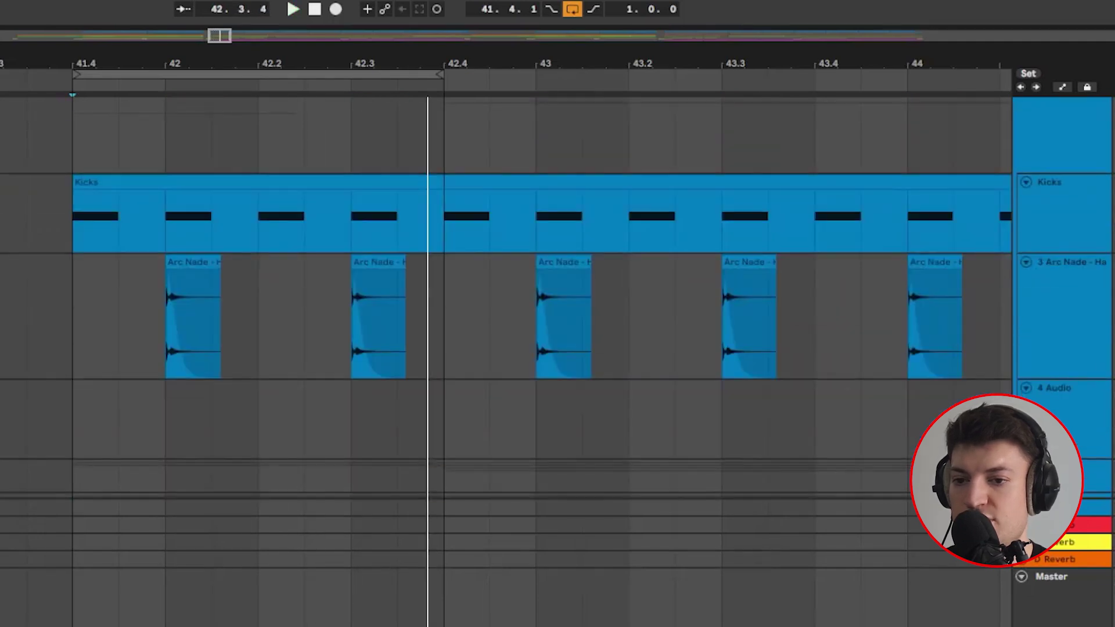
pyautogui.press('space')
pyautogui.scroll(-5, 440, 302)
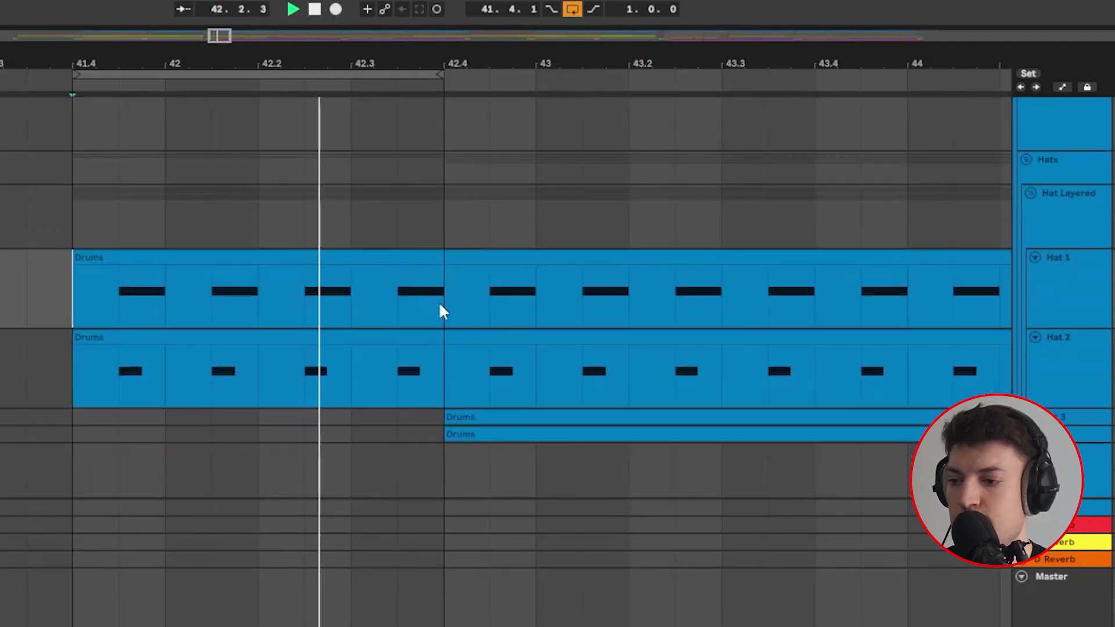
pyautogui.scroll(3, 442, 297)
pyautogui.scroll(-3, 443, 297)
pyautogui.press('space')
# Step: Play the section with the cymbal hits and select the upper Cymbal track to inspect its effects
pyautogui.scroll(-5, 563, 345)
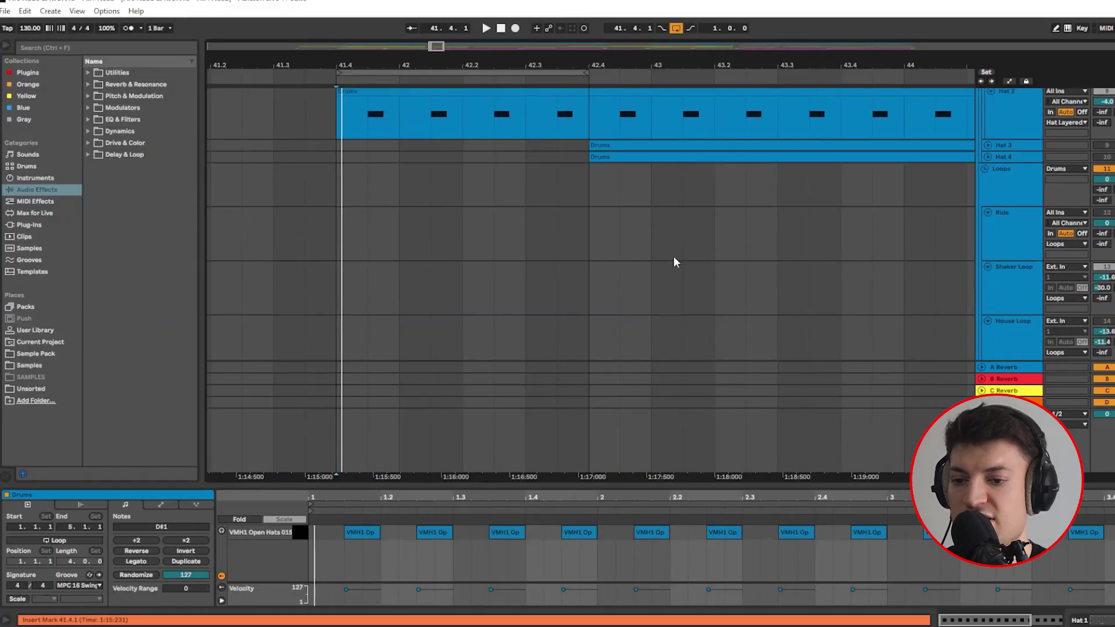
pyautogui.scroll(-6, 567, 229)
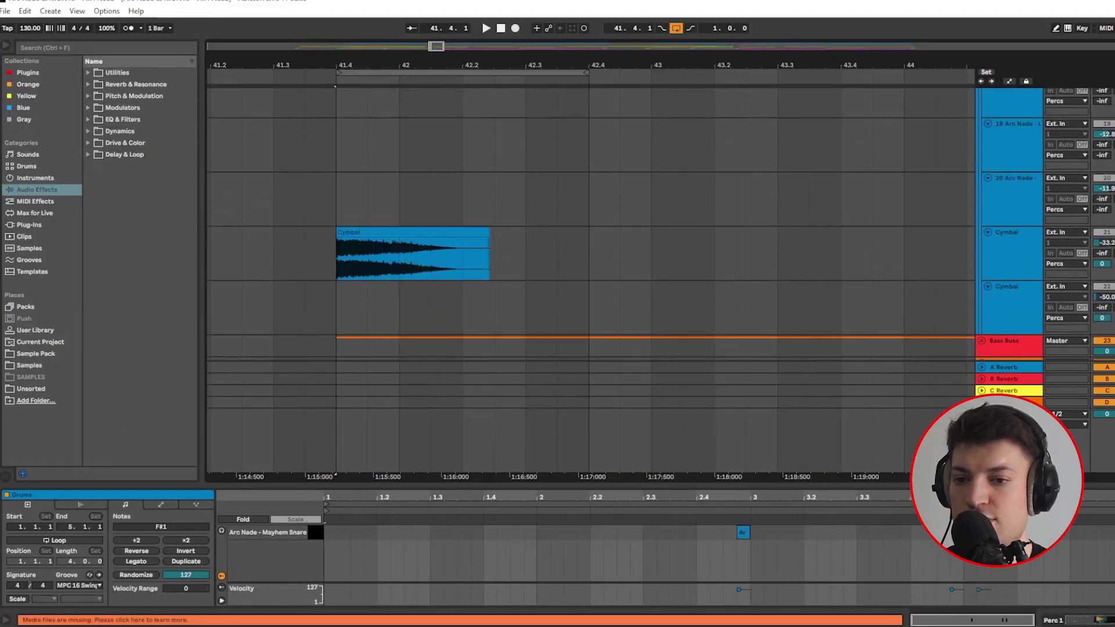
pyautogui.scroll(-5, 694, 204)
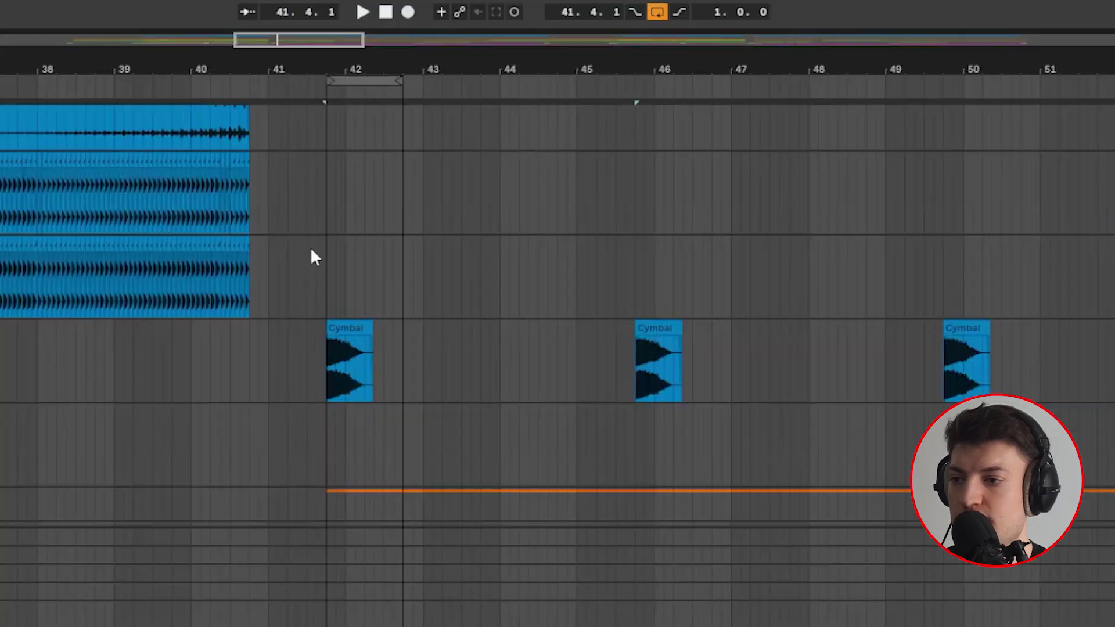
pyautogui.press('space')
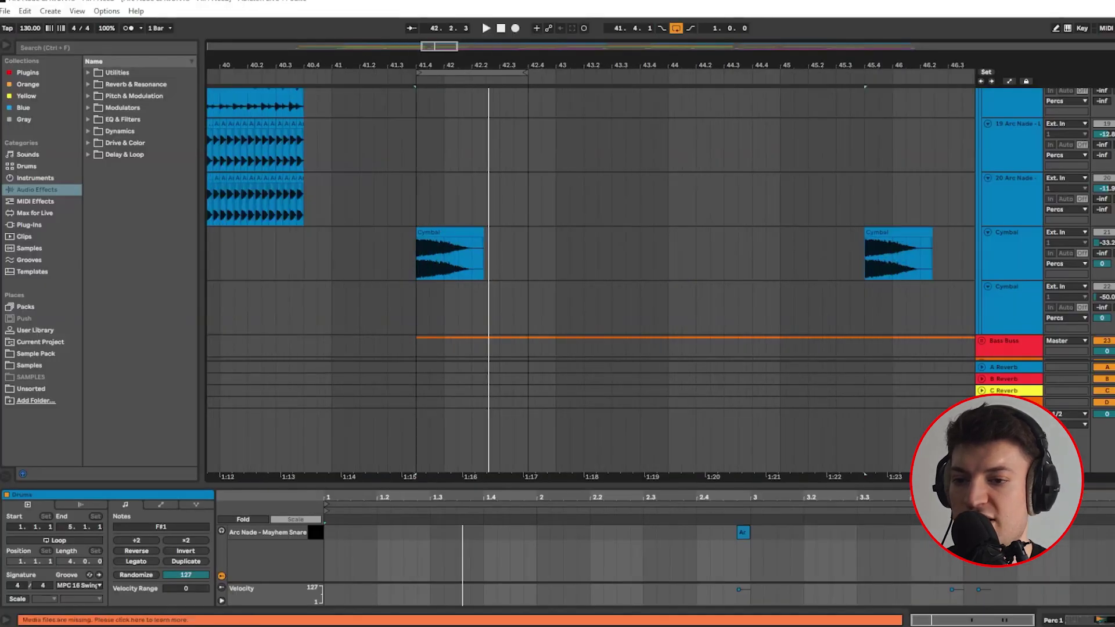
pyautogui.click(1034, 261)
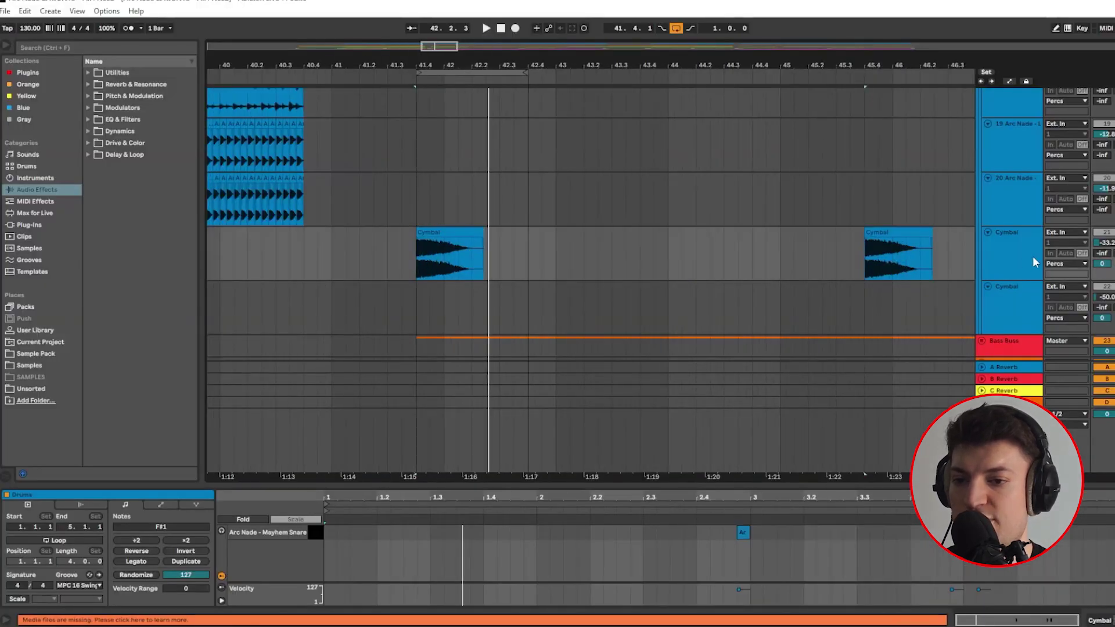
# Step: Lengthen the loop from 41.4.1 to four bars over the Perc 1 clip and place the insert marker at 43.1.1
pyautogui.scroll(4, 717, 241)
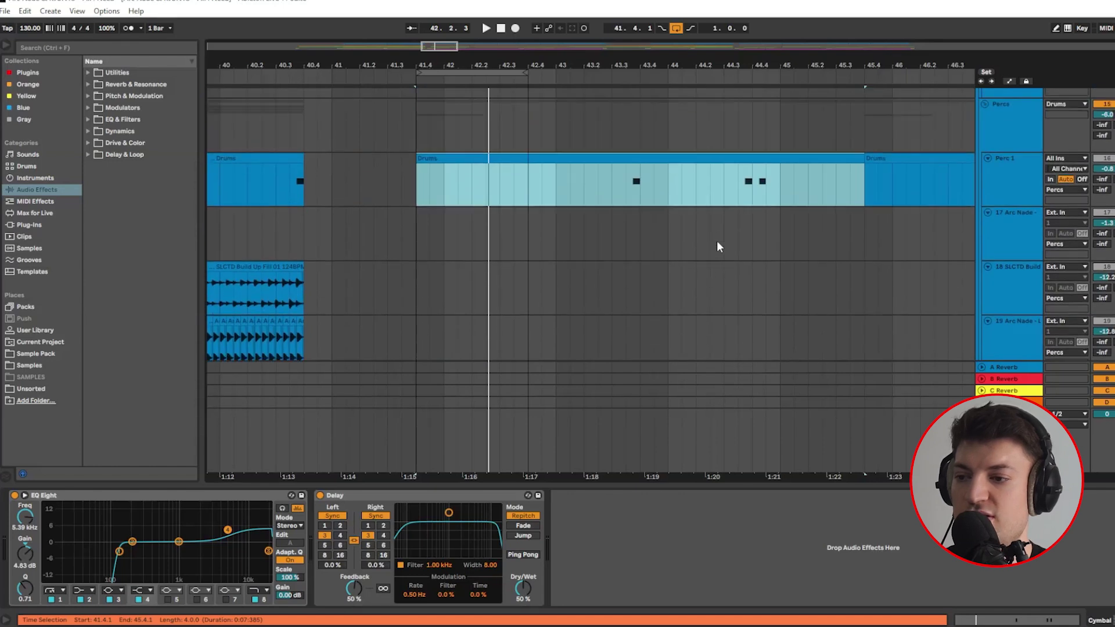
pyautogui.scroll(3, 717, 243)
pyautogui.moveTo(526, 73); pyautogui.dragTo(864, 87)
pyautogui.click(584, 272)
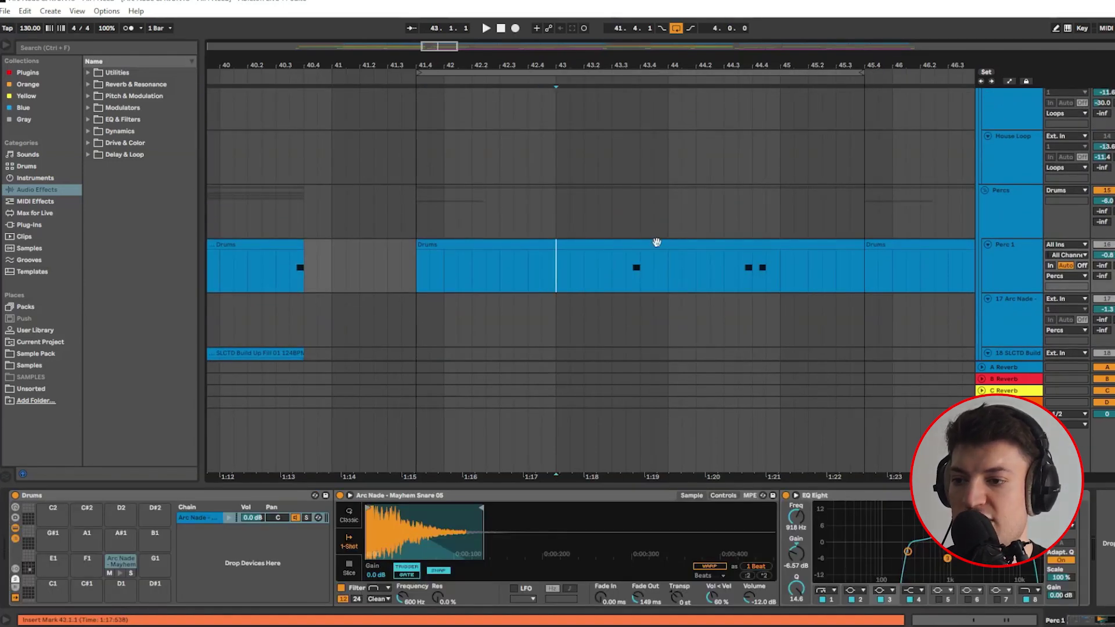
# Step: Play back the looped Perc 1 clip and examine where its snare hits fall
pyautogui.moveTo(458, 46)
pyautogui.mouseDown()
pyautogui.moveTo(535, 46)
pyautogui.moveTo(479, 46)
pyautogui.mouseUp()
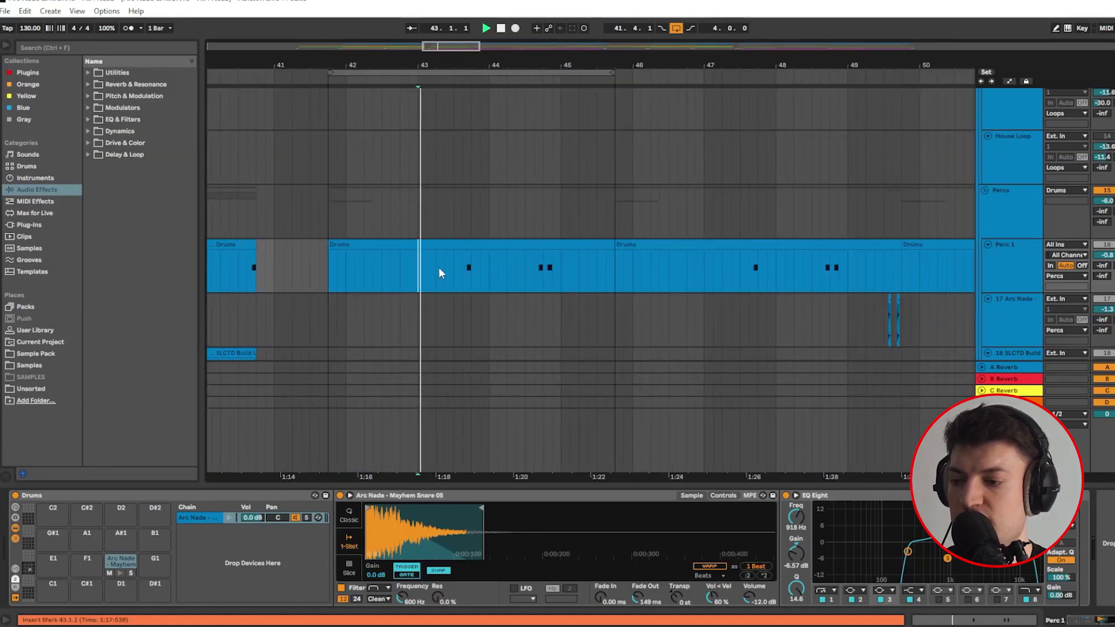
pyautogui.scroll(3, 459, 290)
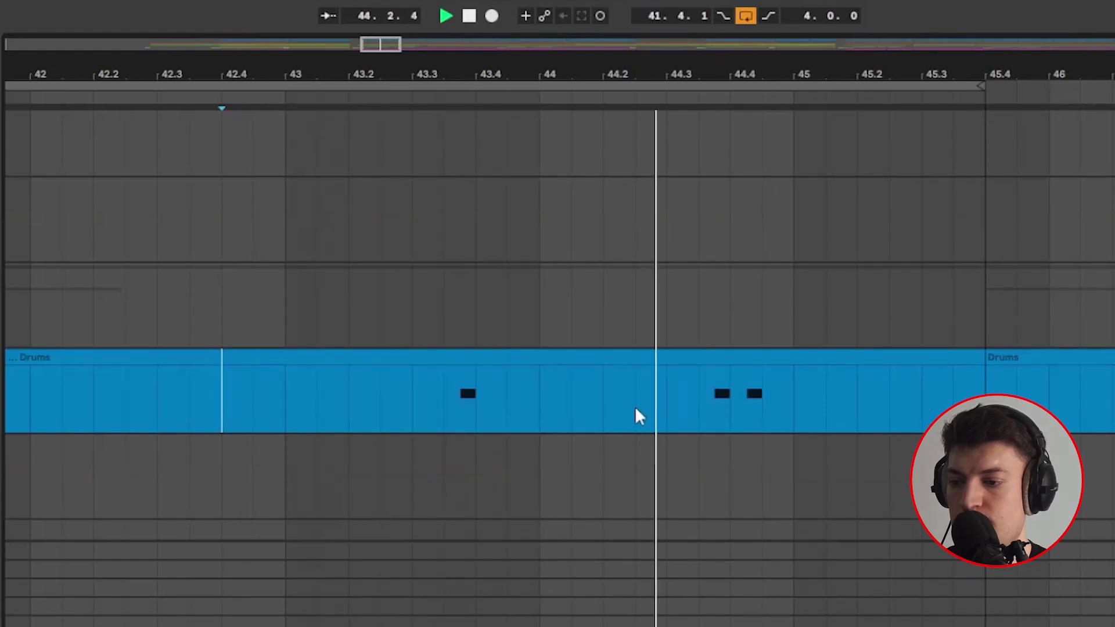
pyautogui.scroll(-3, 639, 329)
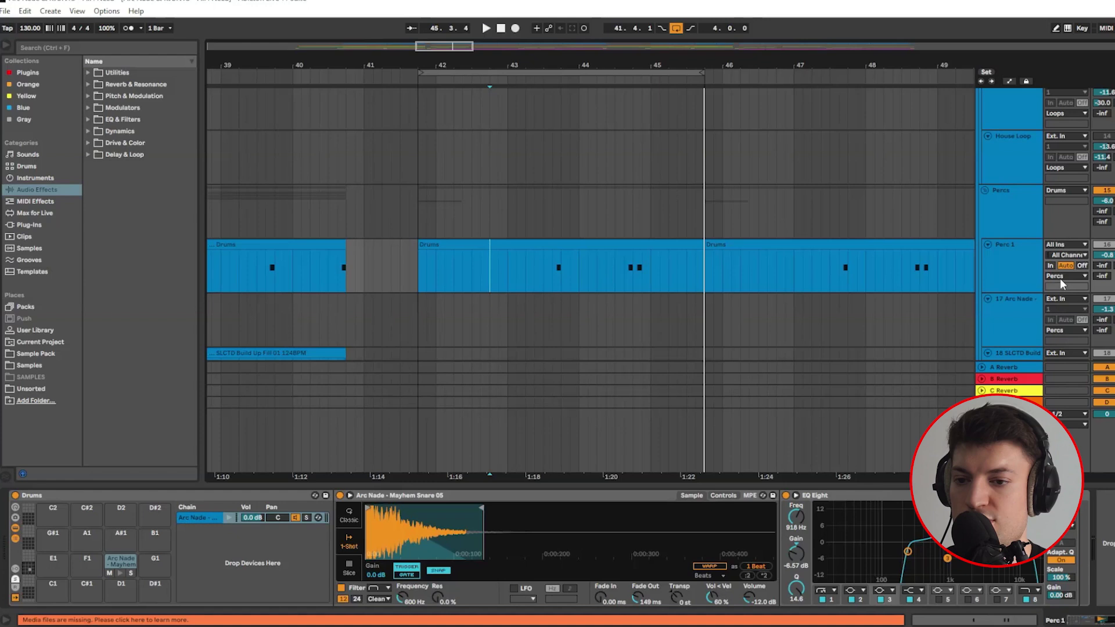
# Step: Place the insert marker at 57.4.1 on the Shaker Loop track and briefly play the ride, shaker and house loops
pyautogui.click(987, 253)
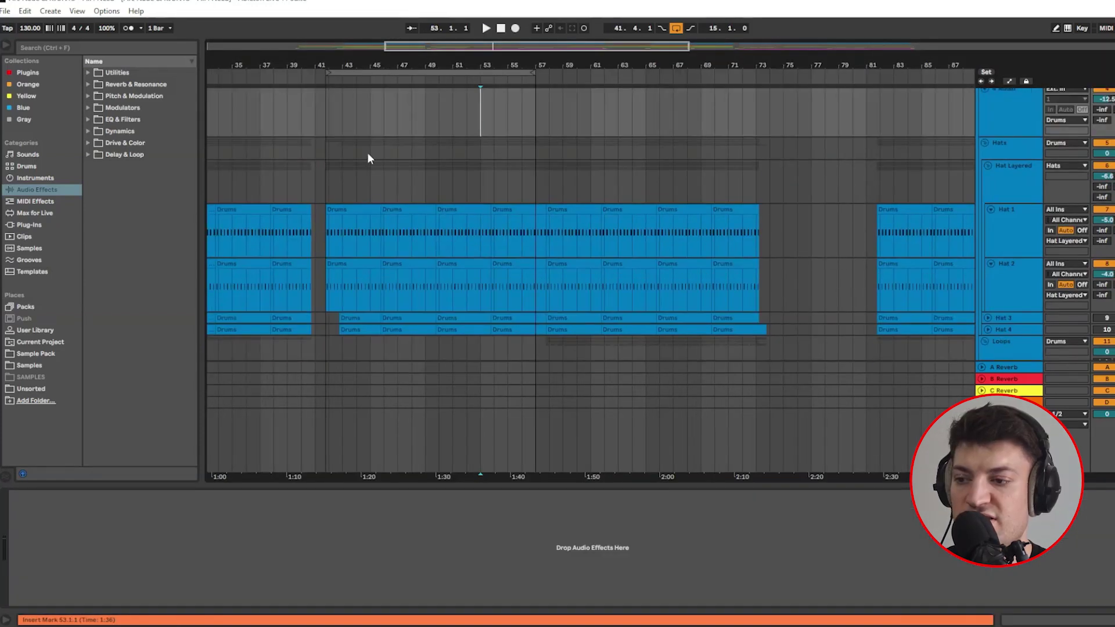
pyautogui.scroll(-4, 540, 174)
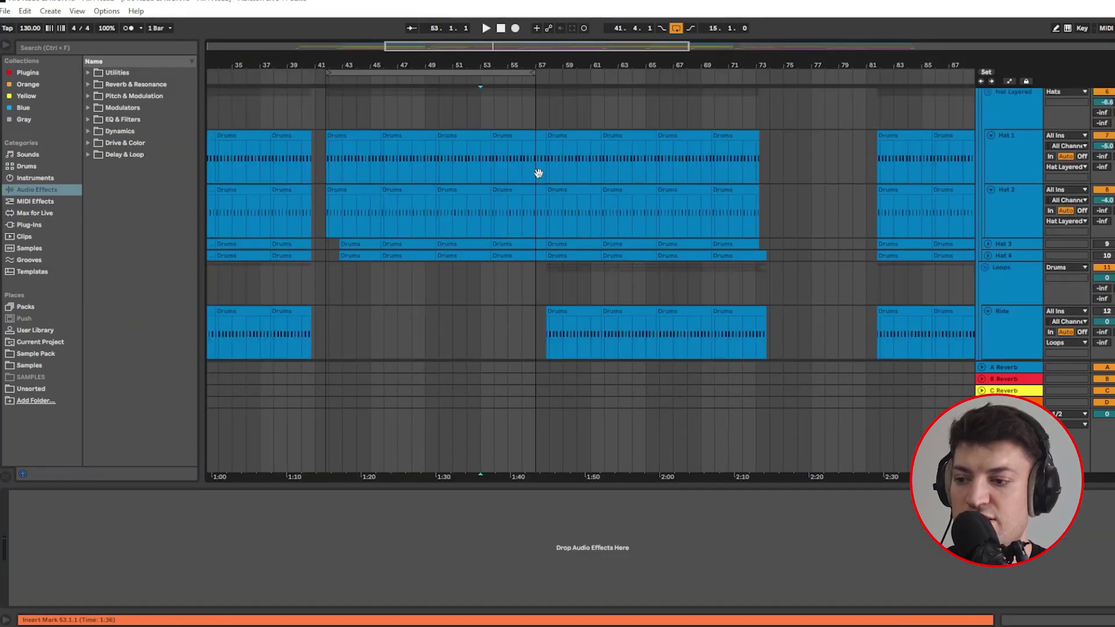
pyautogui.click(557, 112)
pyautogui.scroll(-2, 592, 168)
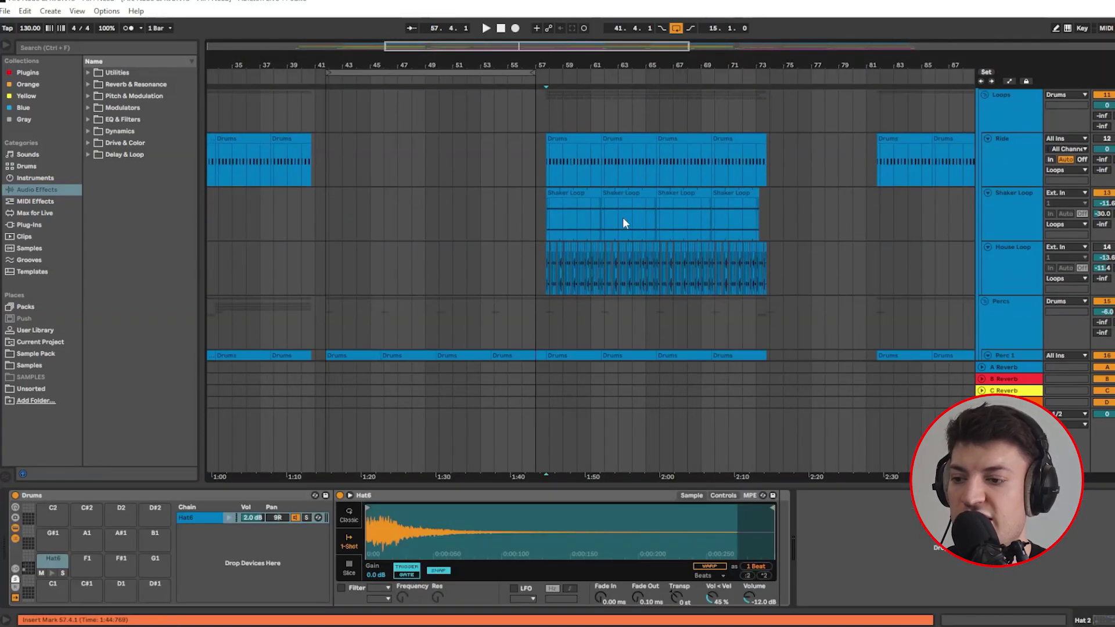
pyautogui.keyDown('ctrl'); pyautogui.scroll(3, 648, 192); pyautogui.keyUp('ctrl')
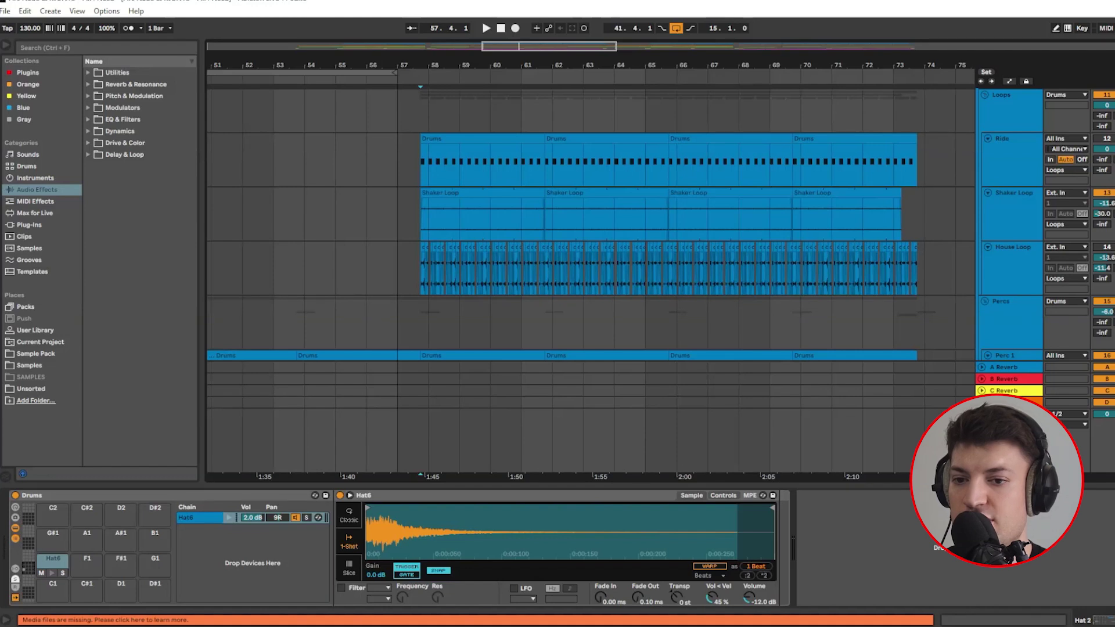
pyautogui.click(423, 219)
pyautogui.press('space')
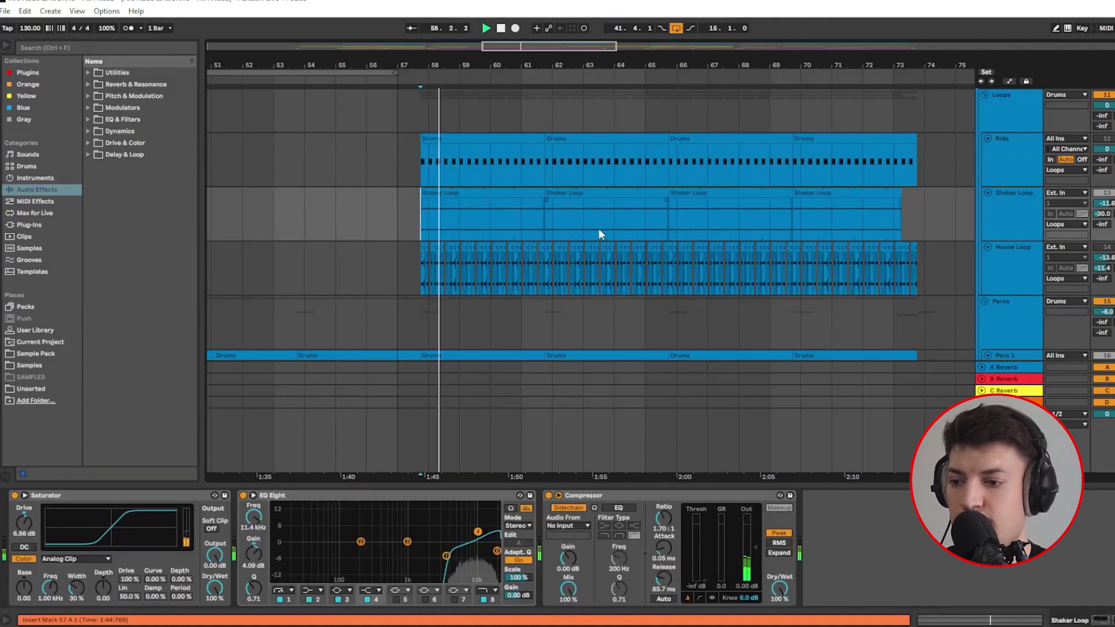
pyautogui.press('space')
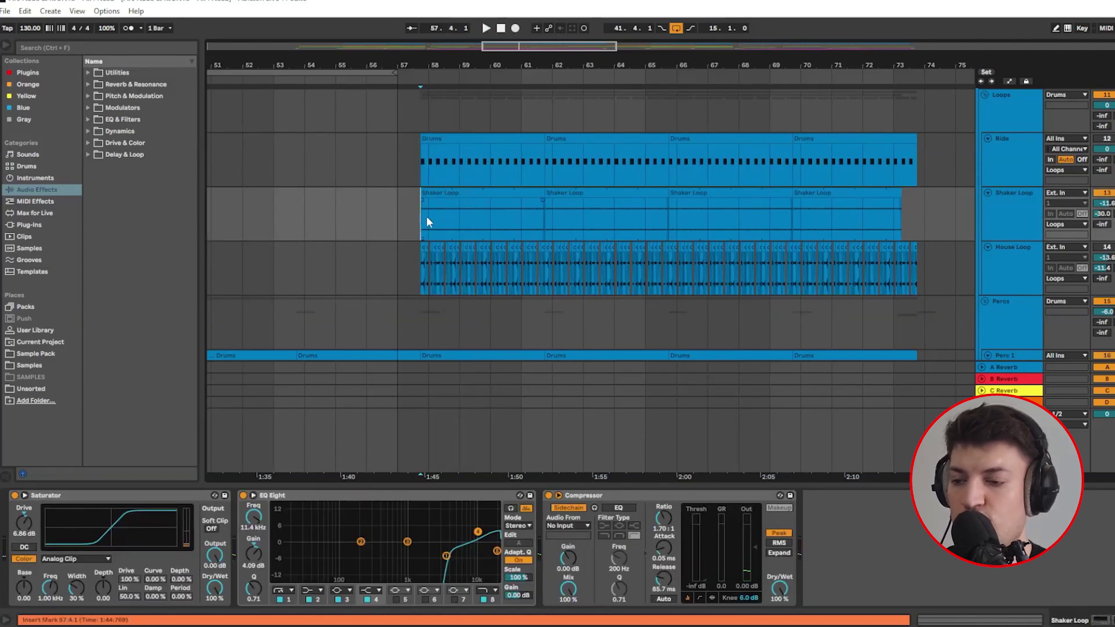
# Step: Play the full drum section from 57.4.1 and look over the kick, clap and hat tracks
pyautogui.scroll(6, 778, 290)
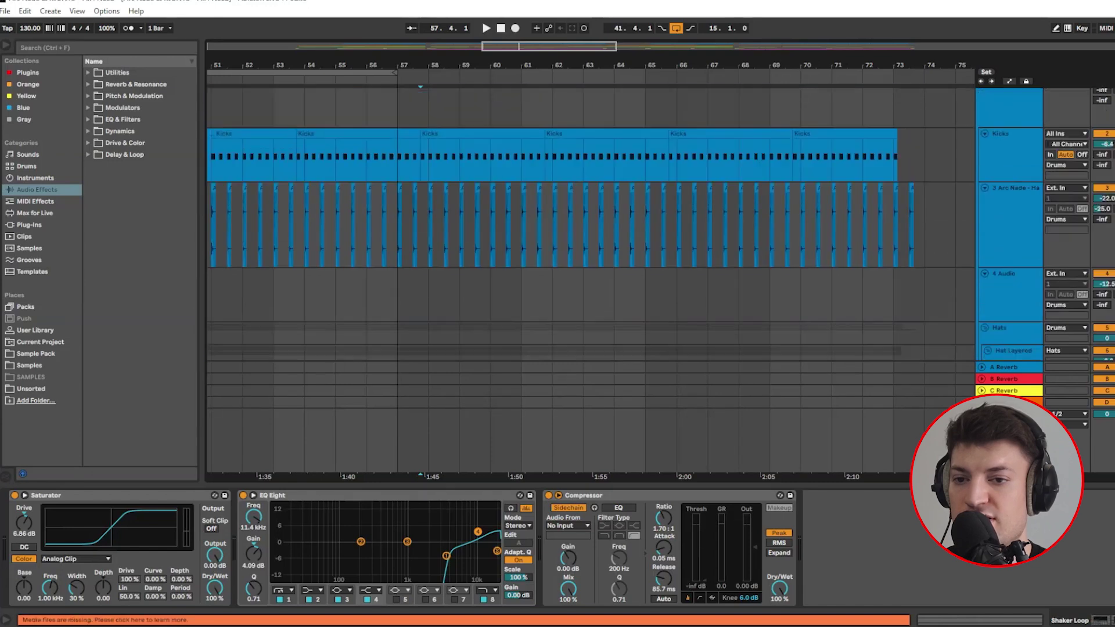
pyautogui.press('space')
pyautogui.scroll(-5, 606, 230)
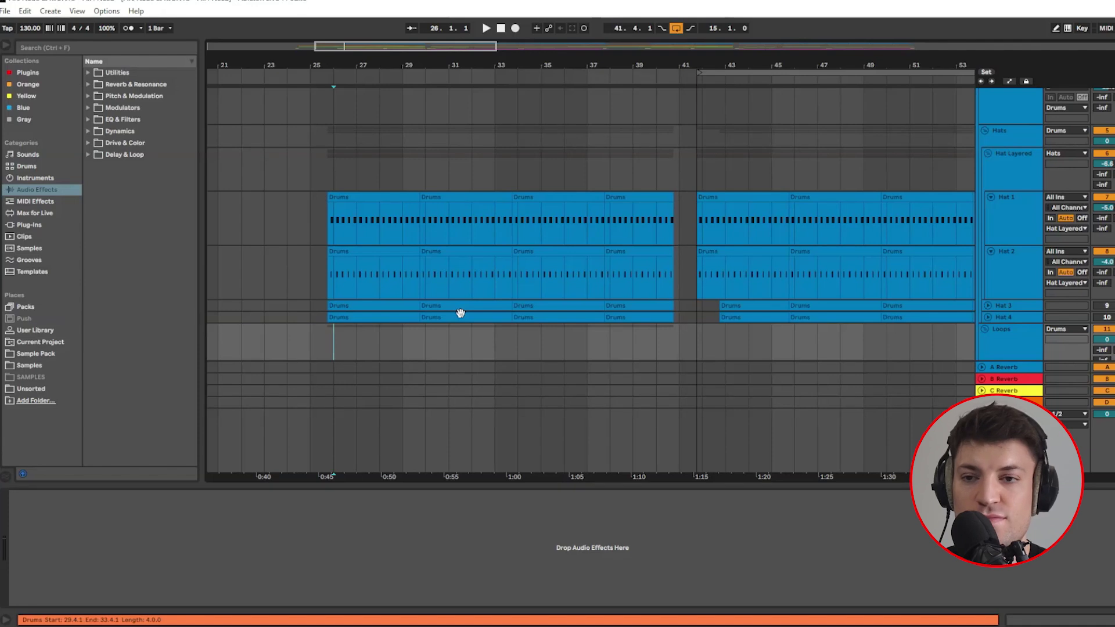
# Step: Play the build-up from 25.1.1 on Hat 1 and examine the ride, percussion, build-up fill, snare and cymbal tracks
pyautogui.scroll(1, 324, 274)
pyautogui.click(328, 253)
pyautogui.press('space')
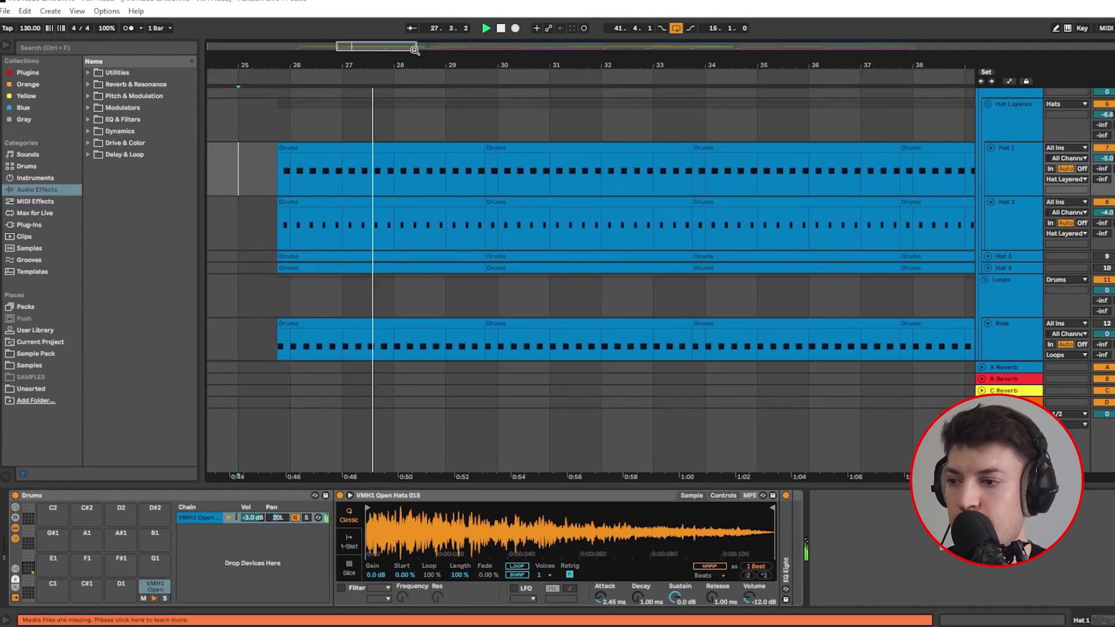
pyautogui.moveTo(413, 53); pyautogui.dragTo(460, 54)
pyautogui.scroll(2, 463, 250)
pyautogui.scroll(-5, 463, 249)
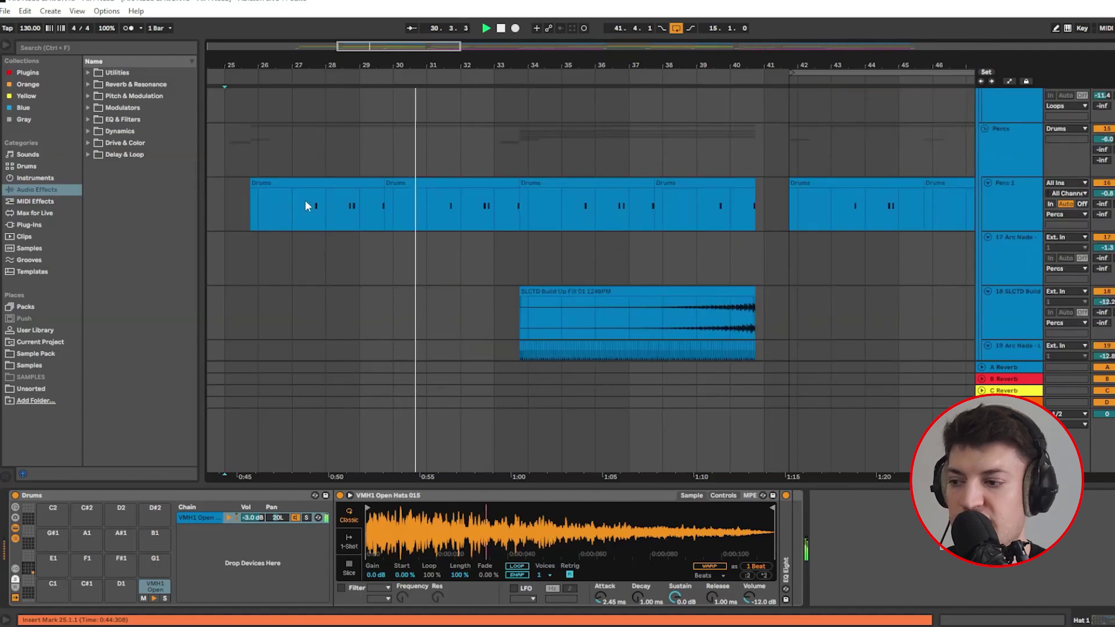
pyautogui.scroll(-1, 626, 238)
pyautogui.scroll(-3, 605, 219)
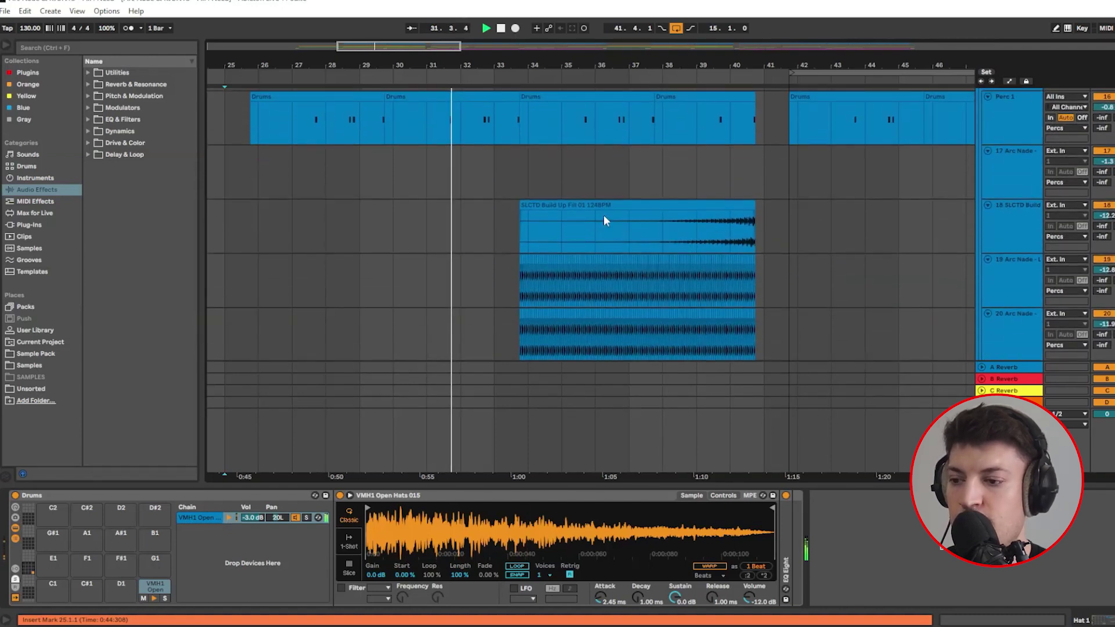
pyautogui.scroll(-1, 602, 329)
pyautogui.scroll(-3, 453, 319)
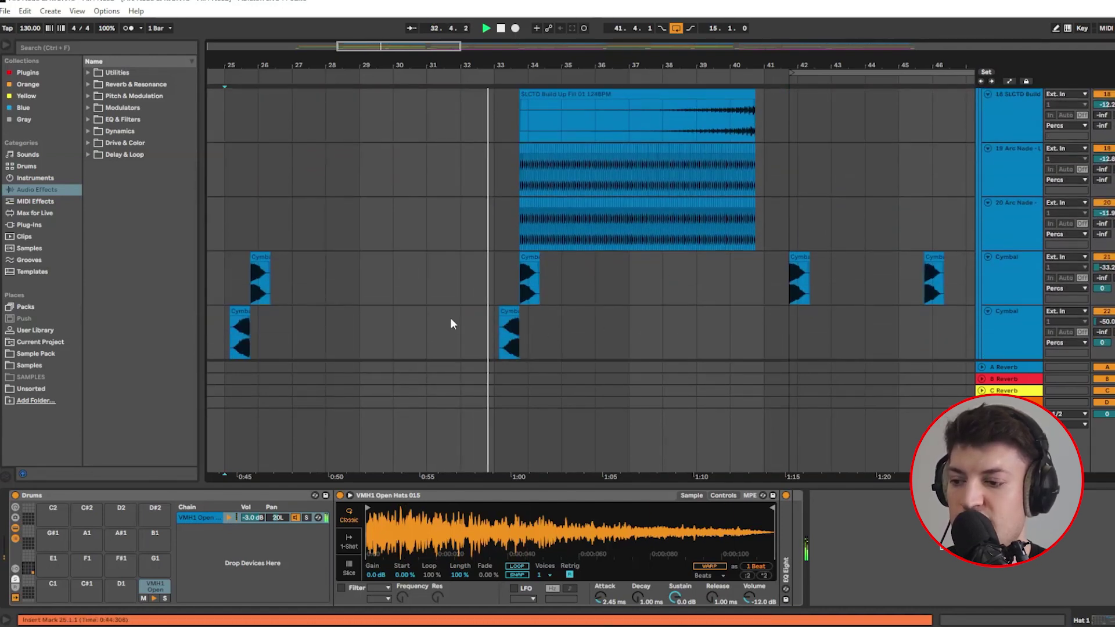
pyautogui.scroll(5, 505, 290)
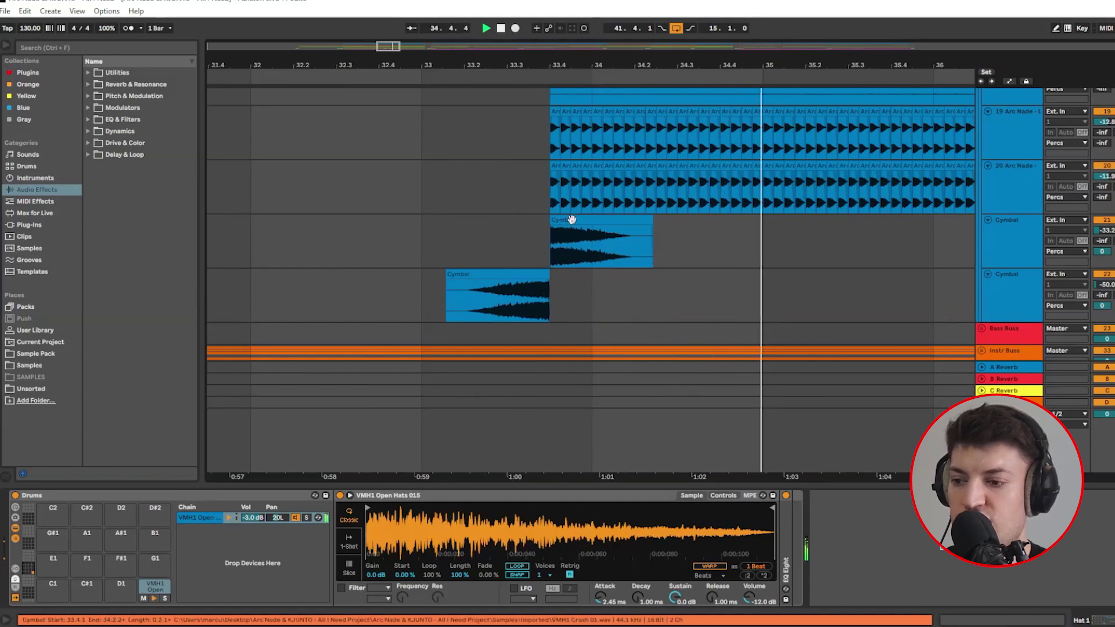
# Step: Reverse the Cymbal clip at 33.4.1 and reverse it back to its original direction
pyautogui.click(572, 220)
pyautogui.press('r')
pyautogui.press('r')
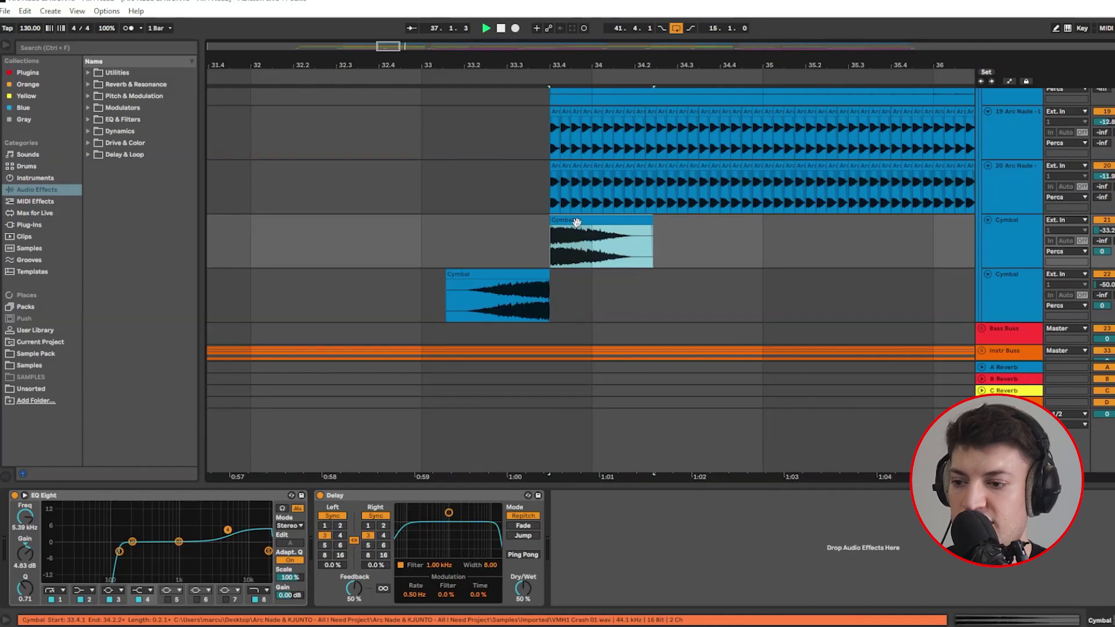
# Step: Inspect the build-up snare layers between 33.4.1 and 40.4.1 and the EQ Eight on the Heavy Snare and Light Snare tracks
pyautogui.moveTo(398, 43); pyautogui.dragTo(492, 50)
pyautogui.scroll(1, 323, 232)
pyautogui.click(275, 198)
pyautogui.moveTo(275, 198); pyautogui.dragTo(534, 241)
pyautogui.click(534, 237)
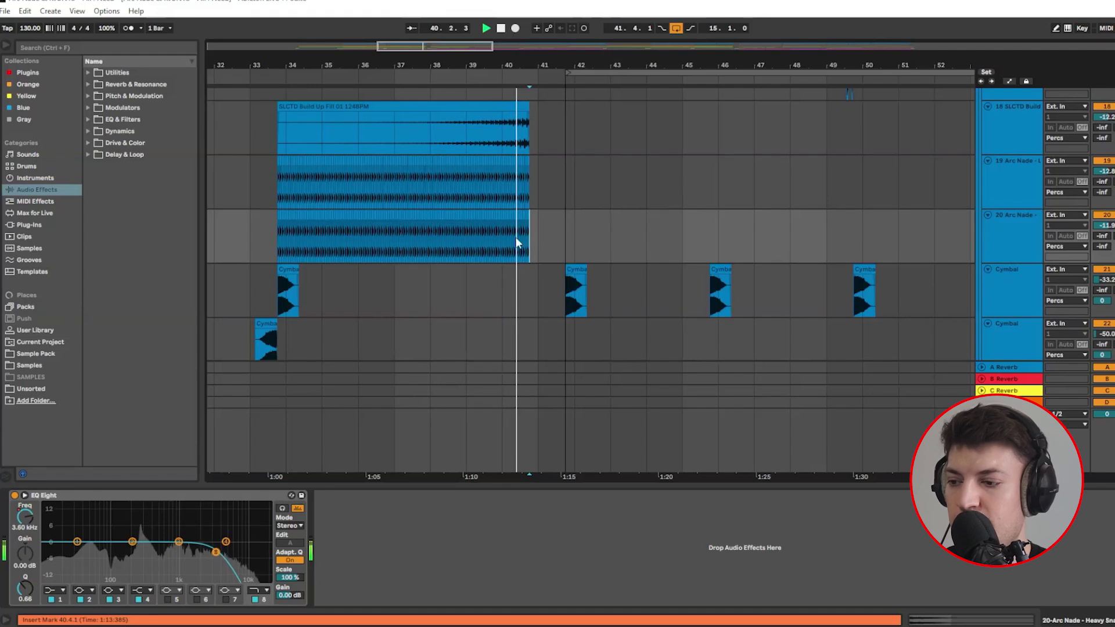
pyautogui.click(273, 183)
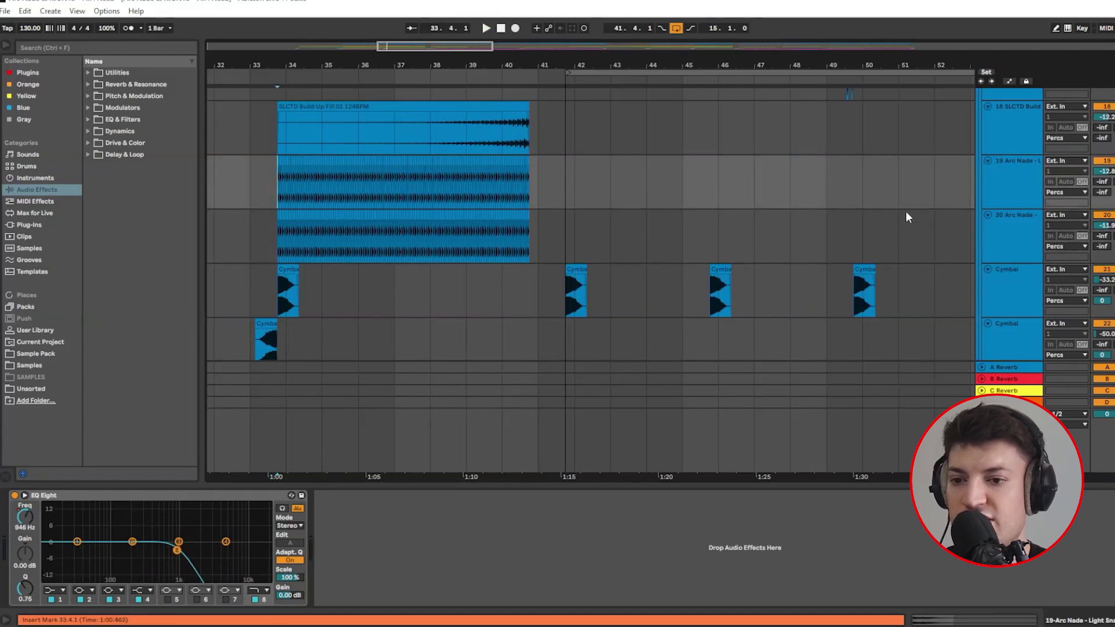
# Step: Show the EQ Eight band 8 frequency automation on the Light Snare track and examine its curve across the build-up
pyautogui.press('a')
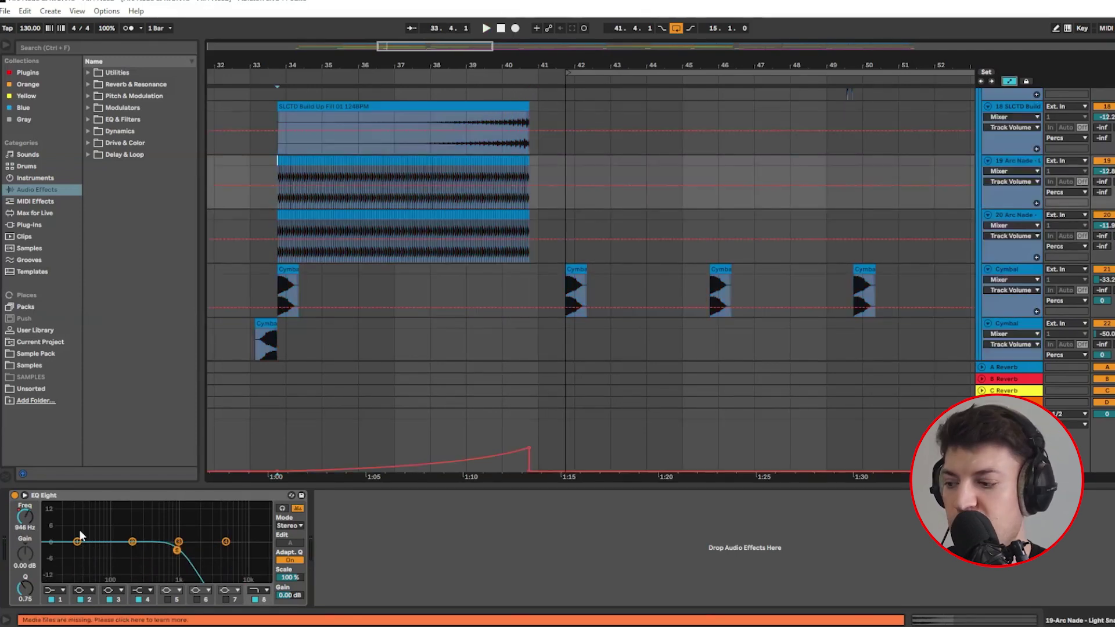
pyautogui.rightClick(25, 512)
pyautogui.click(62, 519)
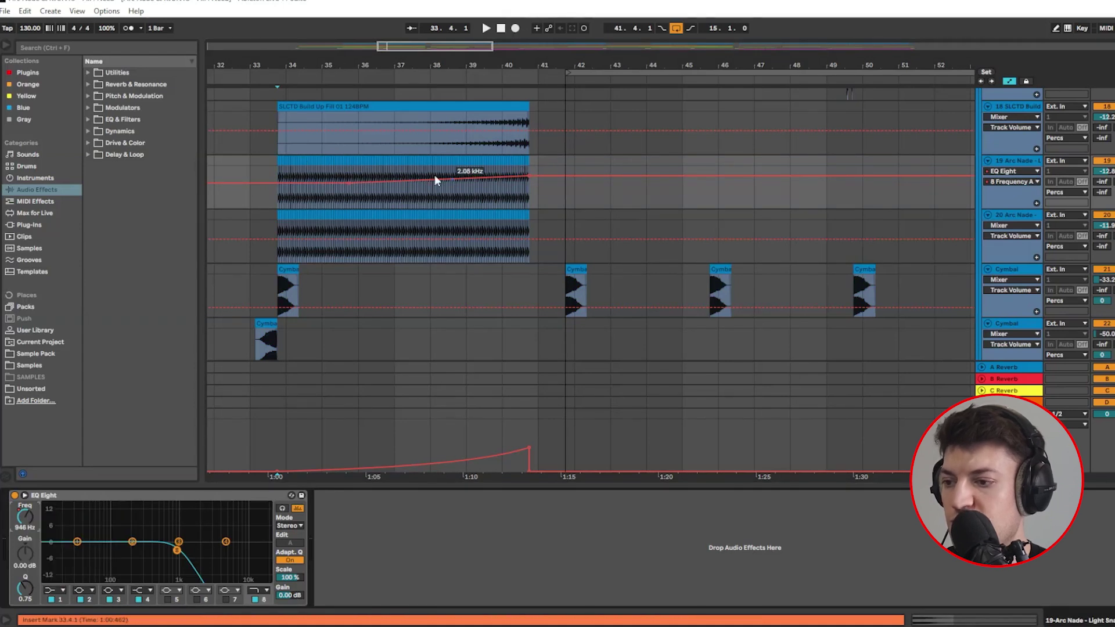
pyautogui.click(461, 166)
pyautogui.click(501, 169)
# Step: Set the arrangement grid to 1/16 and examine the spacing of the Light Snare and Heavy Snare clips around bar 34
pyautogui.click(282, 207)
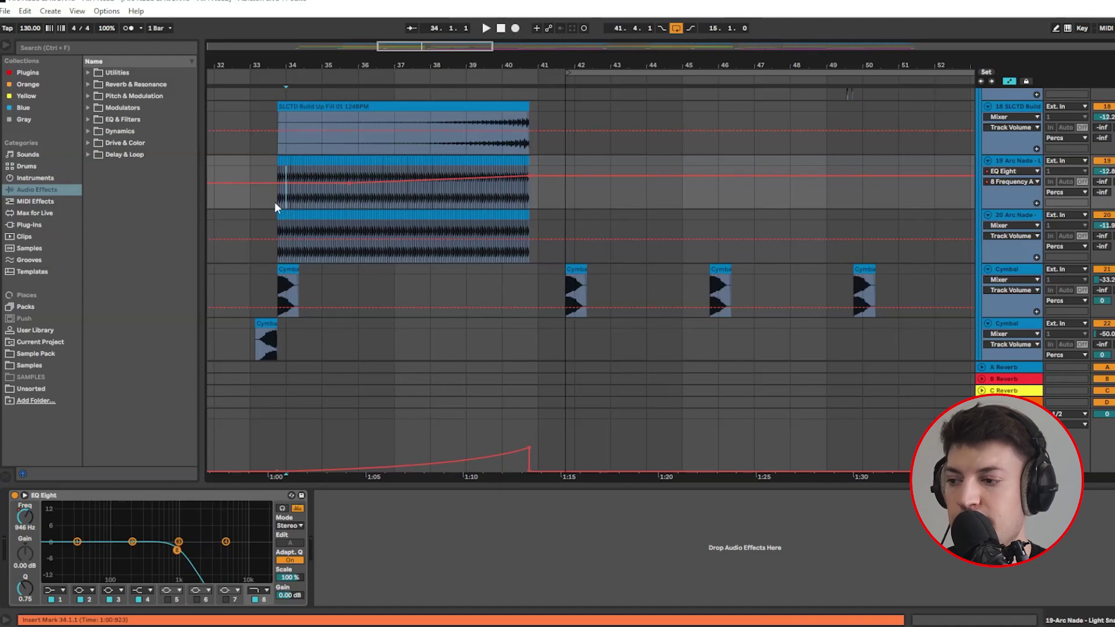
pyautogui.scroll(5, 274, 202)
pyautogui.rightClick(275, 205)
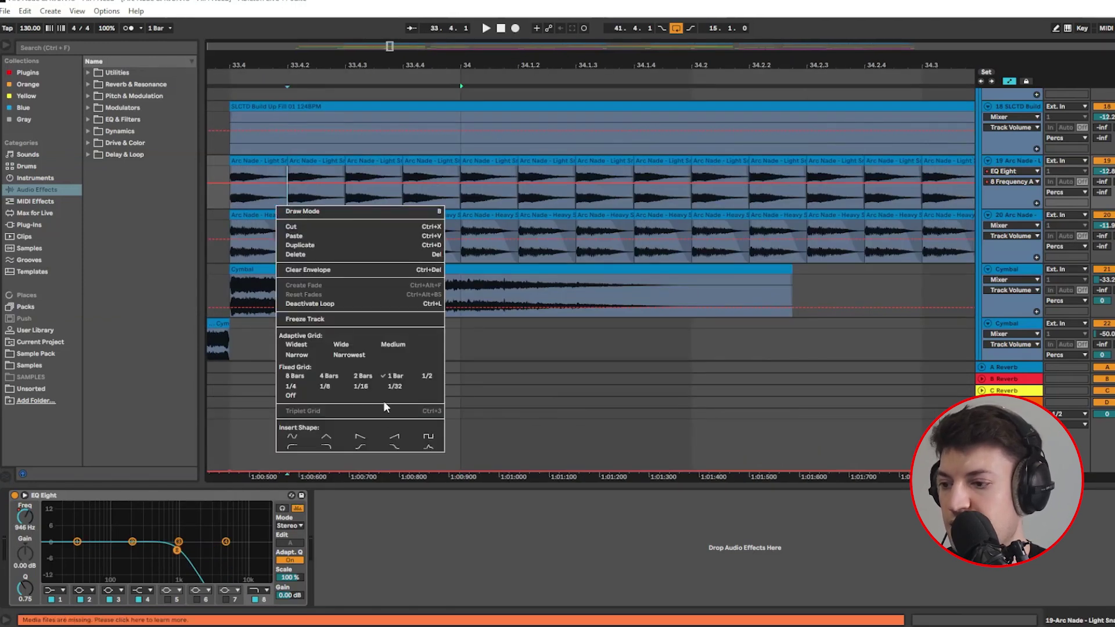
pyautogui.press('Escape')
pyautogui.rightClick(290, 199)
pyautogui.press('Escape')
pyautogui.moveTo(246, 194); pyautogui.dragTo(297, 195)
pyautogui.click(418, 194)
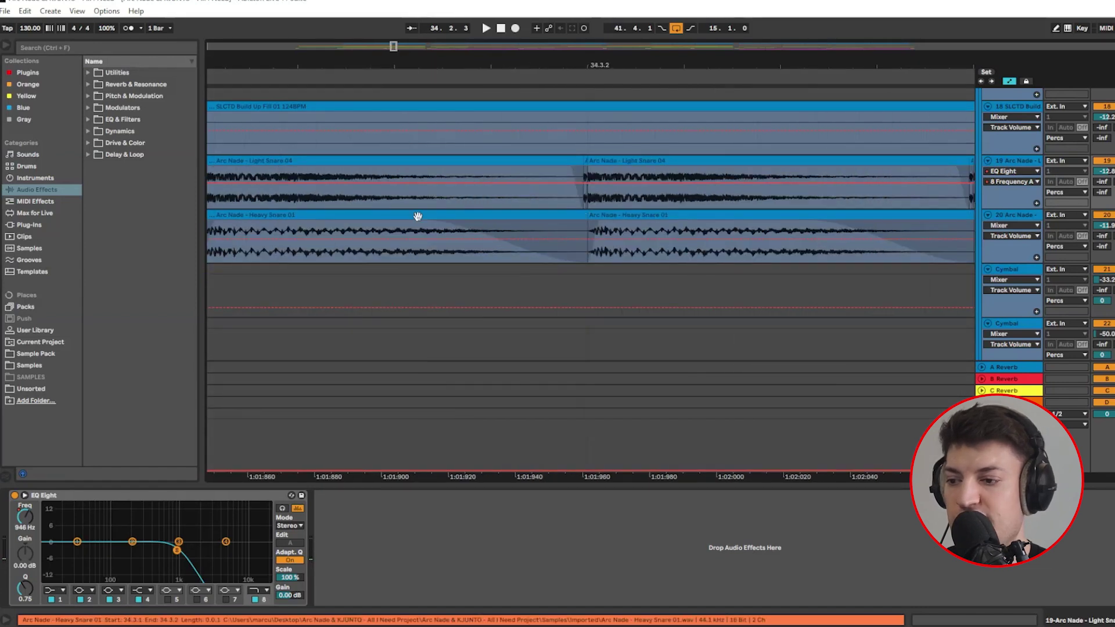
pyautogui.scroll(-3, 418, 216)
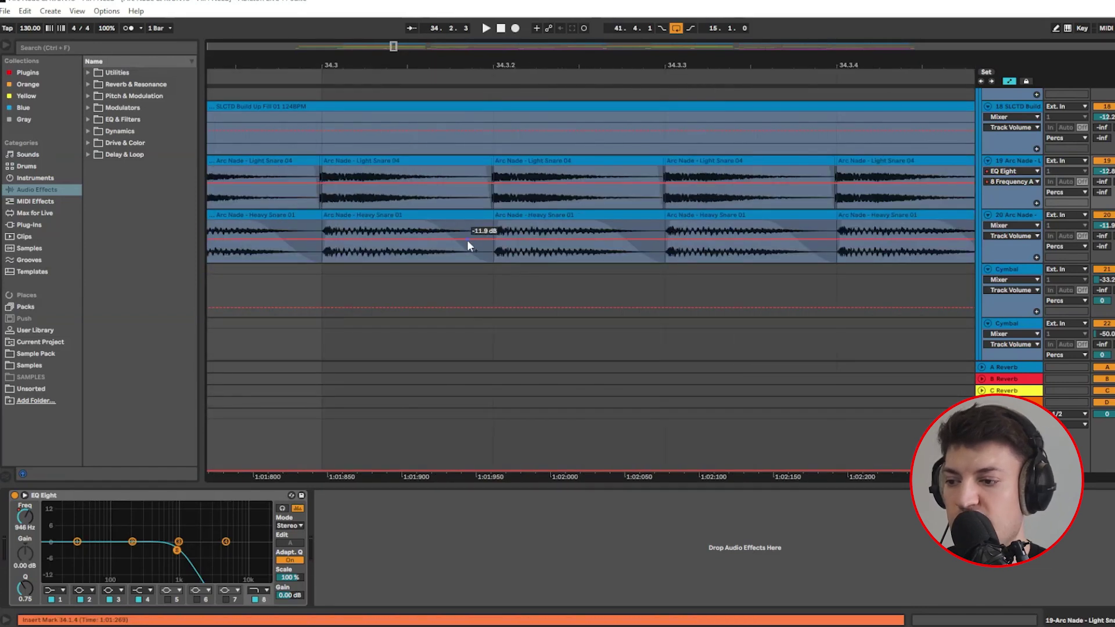
pyautogui.scroll(-10, 465, 186)
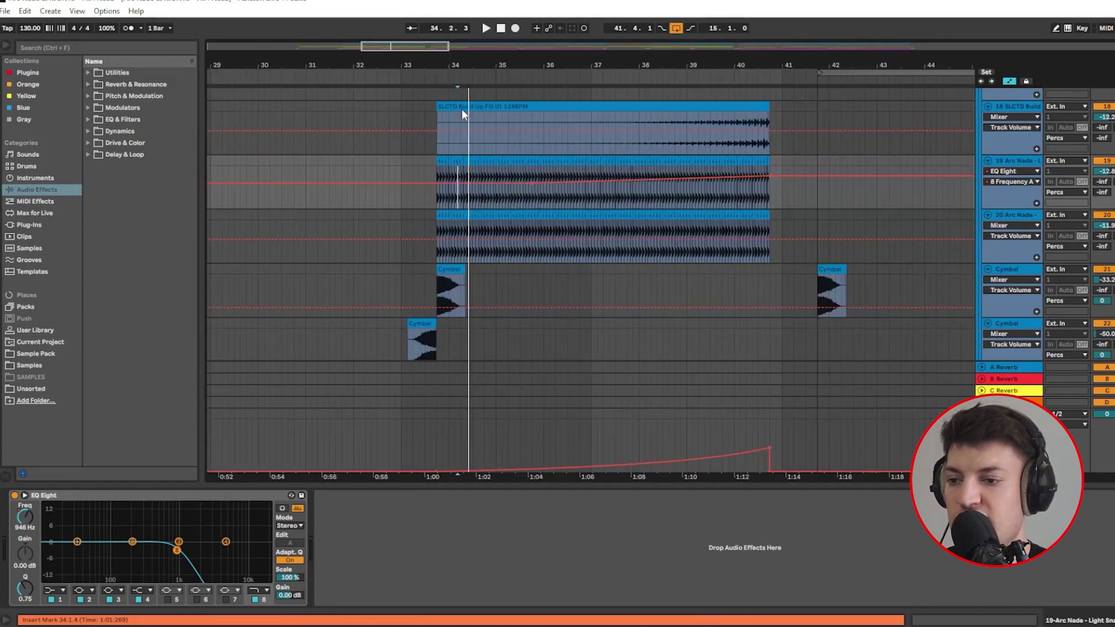
# Step: Place the insert marker at 41.1.1 on the build-up fill track and set the fixed grid to 1 Bar
pyautogui.moveTo(454, 50); pyautogui.dragTo(485, 50)
pyautogui.rightClick(535, 119)
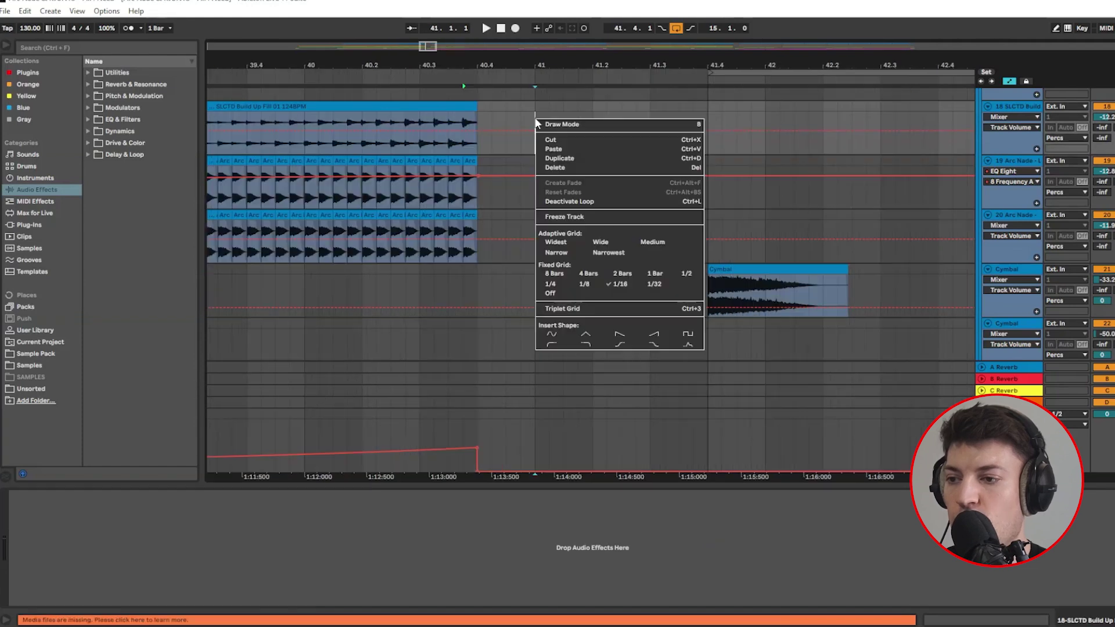
pyautogui.click(578, 294)
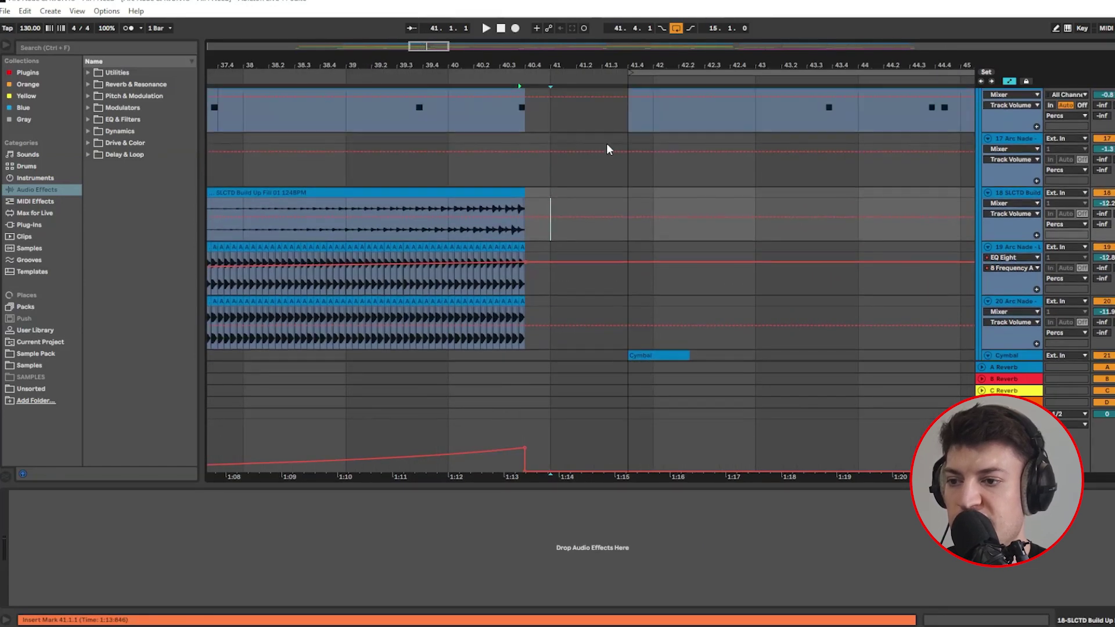
# Step: Hide the automation and examine the gap after the build-up at 41.1.1, down to the Vocal Buss
pyautogui.scroll(3, 608, 141)
pyautogui.scroll(-6, 611, 141)
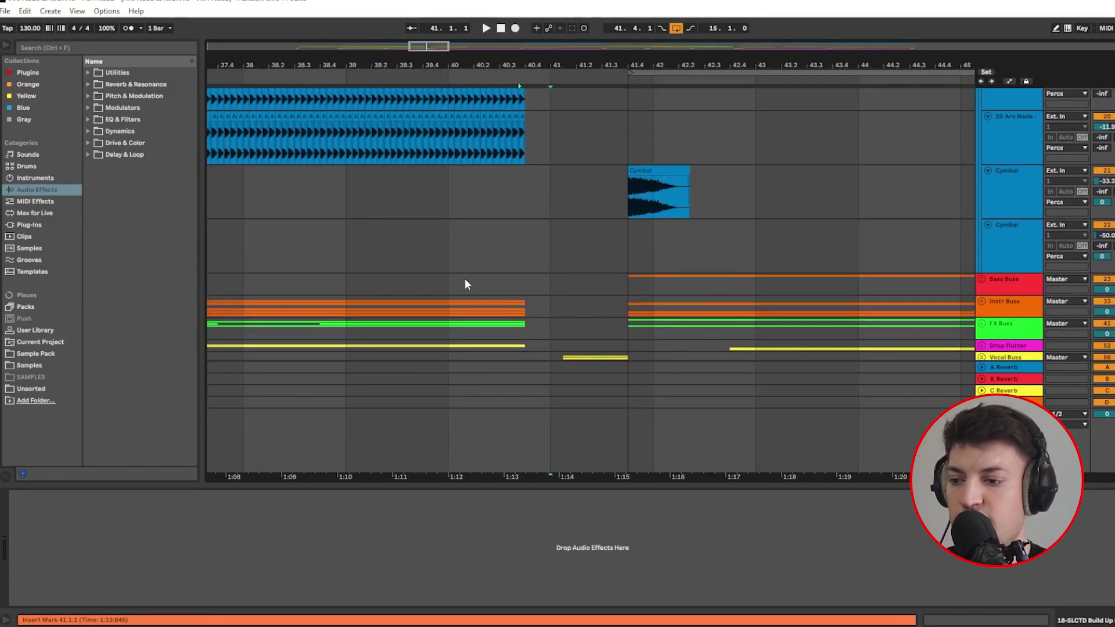
pyautogui.scroll(-3, 546, 223)
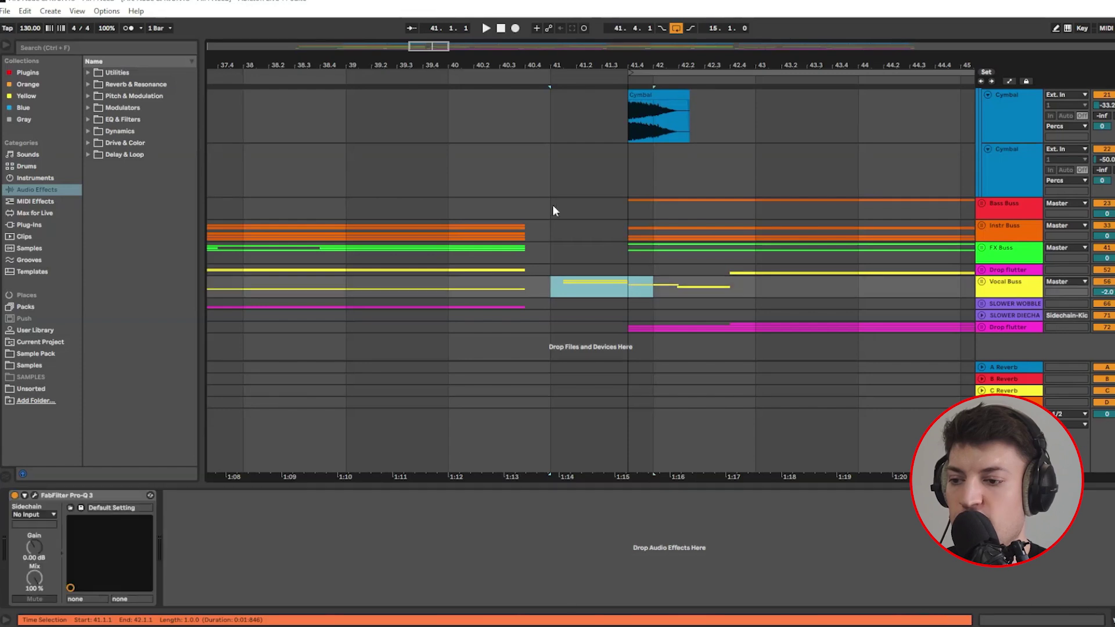
pyautogui.click(551, 174)
pyautogui.press('-')
pyautogui.press('-')
# Step: Place the insert marker at 17.4.1 on the Atmosphere track and look over the Instr Buss piano, chord and pad clips
pyautogui.scroll(8, 567, 209)
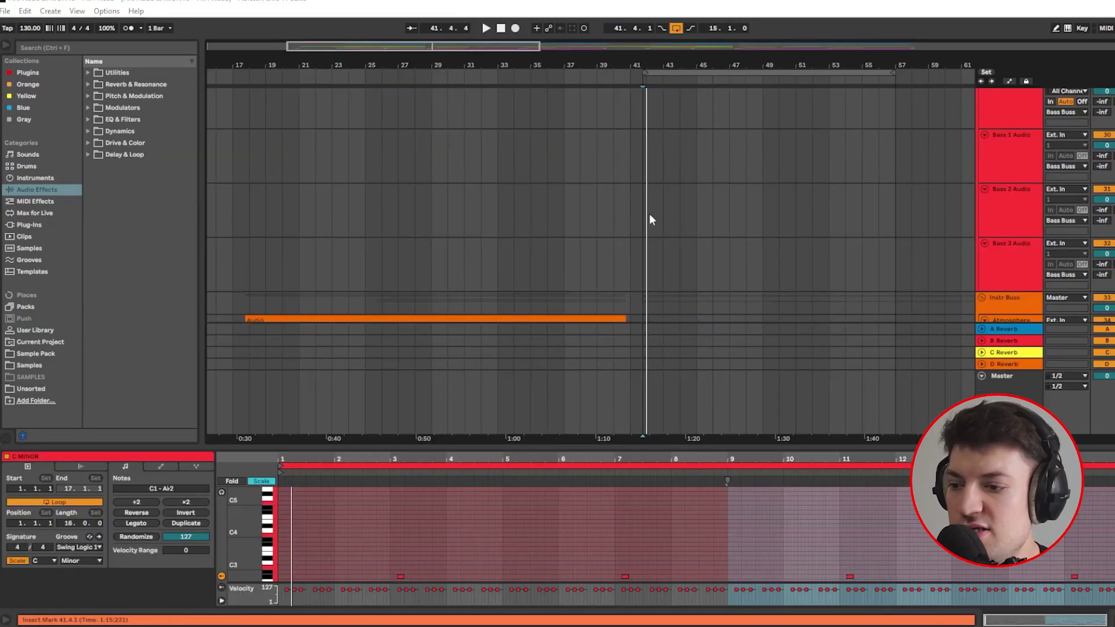
pyautogui.scroll(-5, 650, 216)
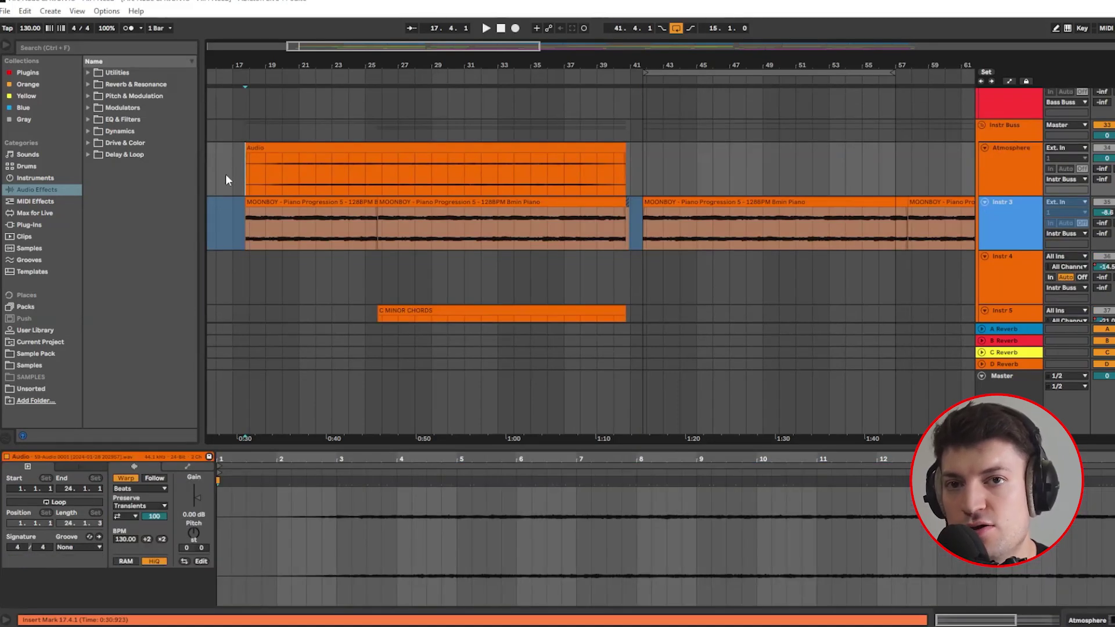
pyautogui.scroll(-1, 253, 192)
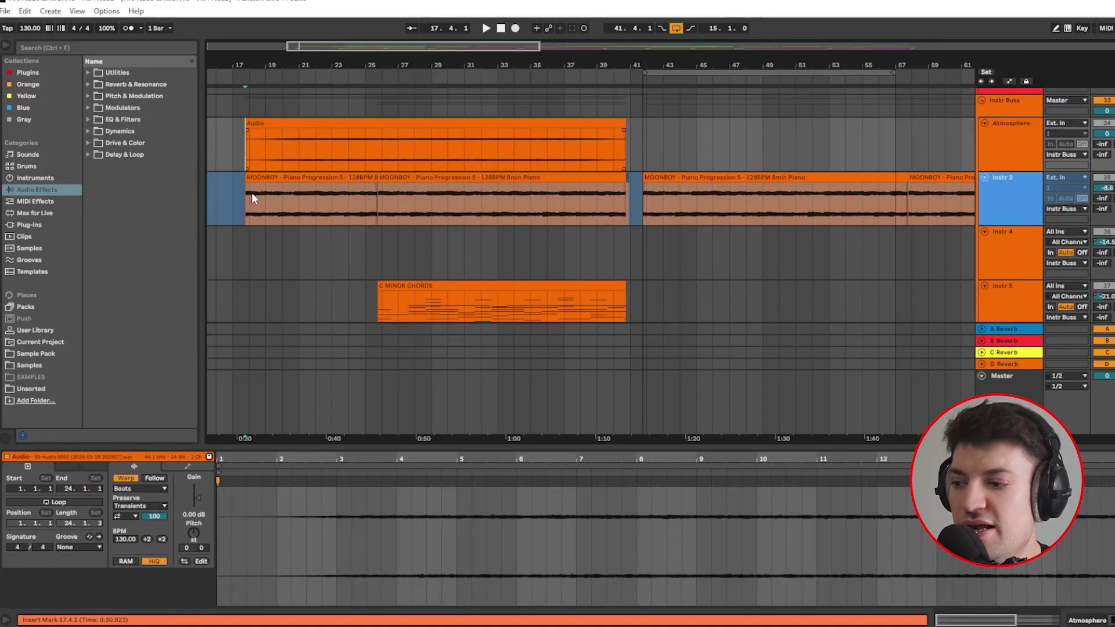
pyautogui.scroll(-2, 252, 196)
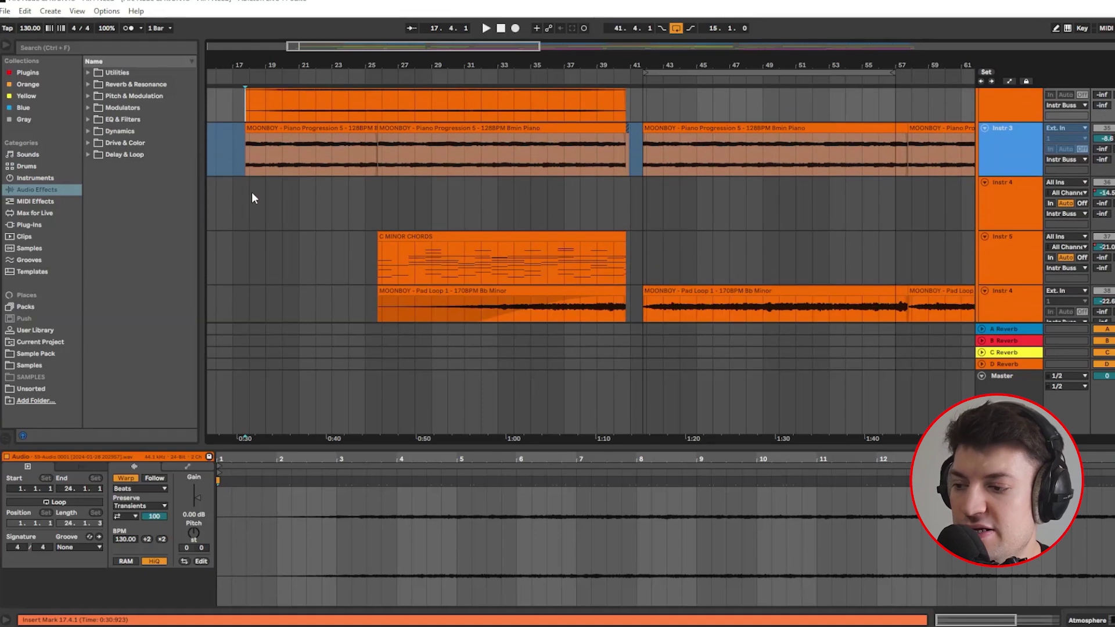
pyautogui.scroll(1, 256, 196)
pyautogui.scroll(2, 256, 192)
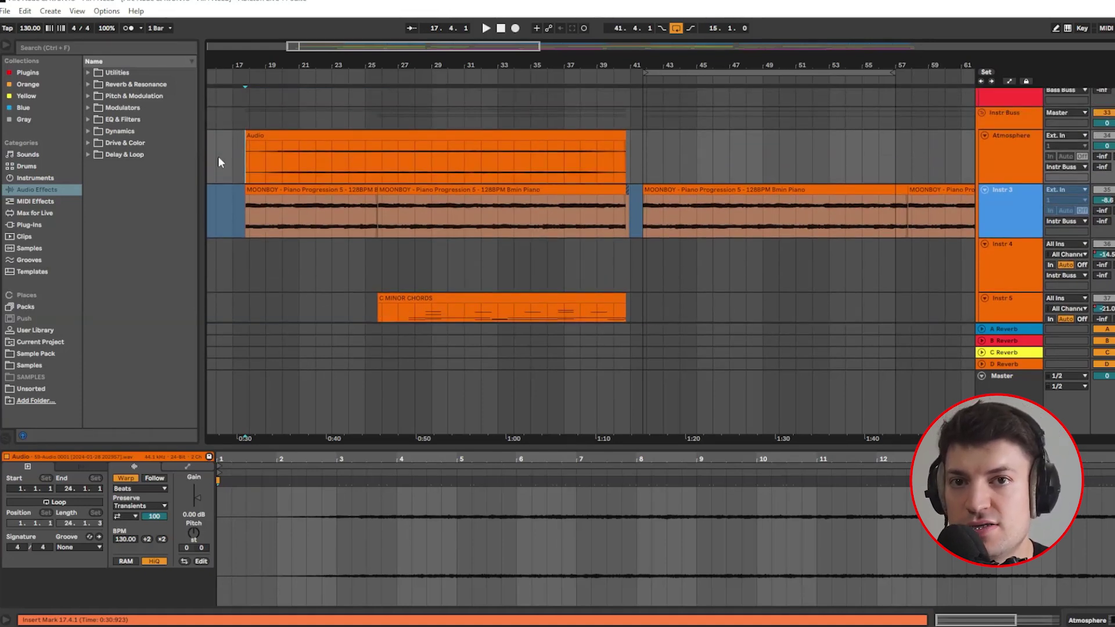
pyautogui.scroll(-1, 218, 160)
# Step: Place the insert marker at 17.4.1 on the Instr 3 piano progression and play the instrument section from there
pyautogui.click(243, 176)
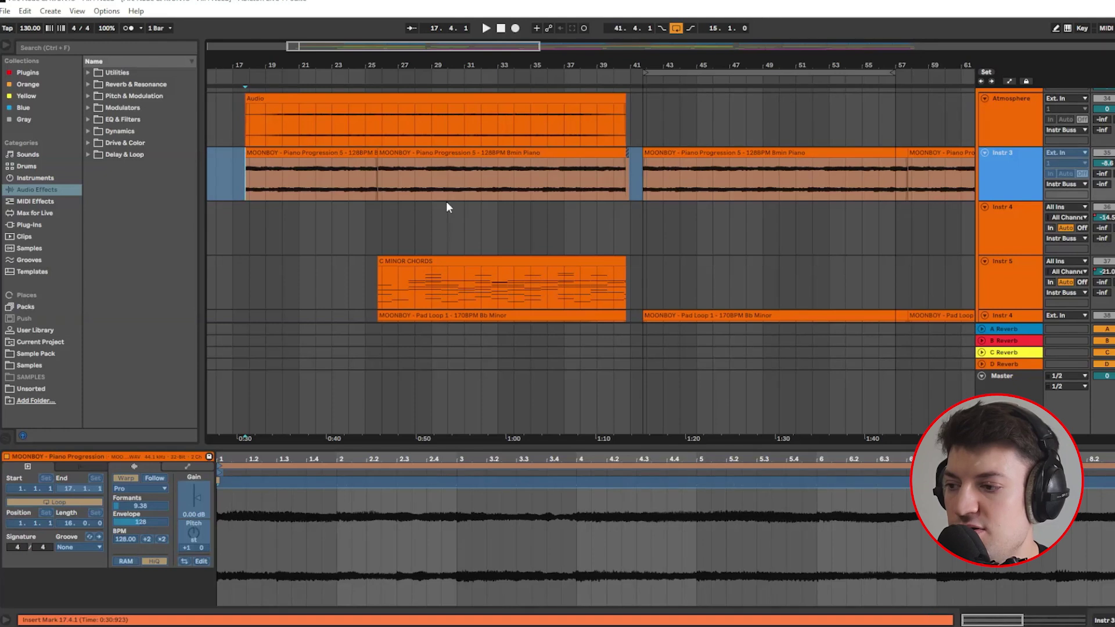
pyautogui.keyDown('shift'); pyautogui.click(623, 179); pyautogui.keyUp('shift')
pyautogui.moveTo(561, 180); pyautogui.dragTo(316, 186)
pyautogui.click(281, 151)
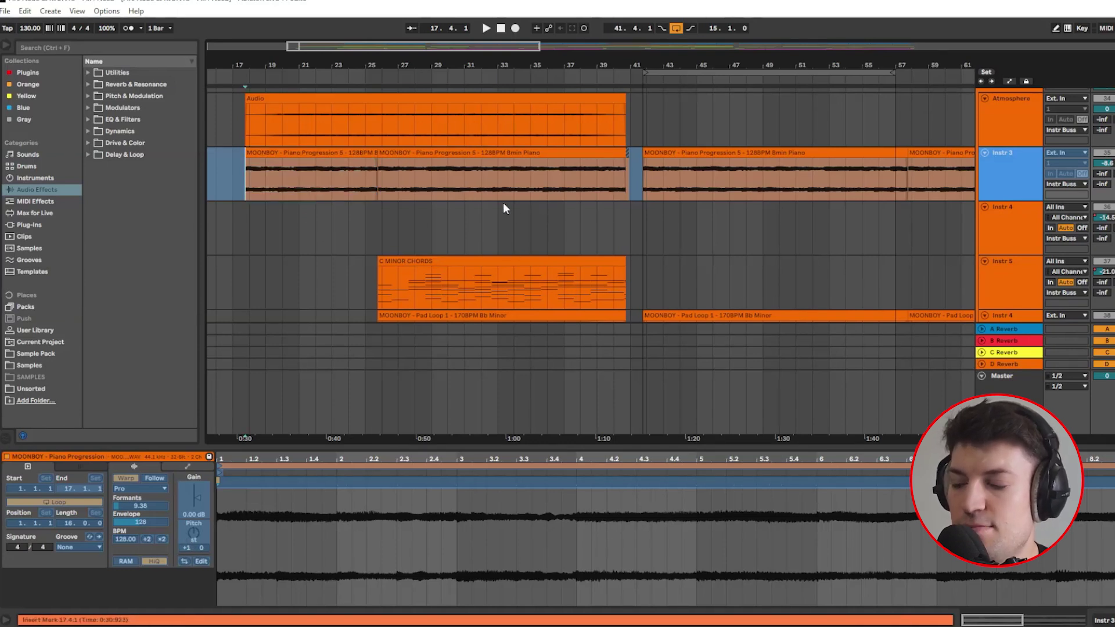
pyautogui.press('space')
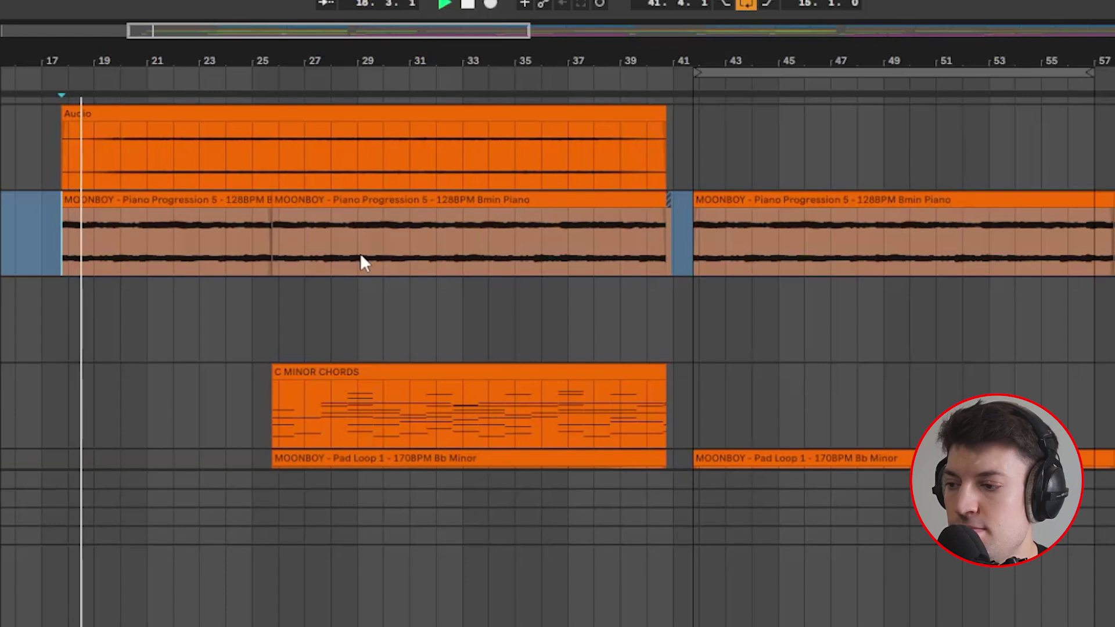
# Step: Show the Instr 3 track's devices and highlight its piano progression clips from 17.4.1 to 40.4.1
pyautogui.scroll(2, 361, 256)
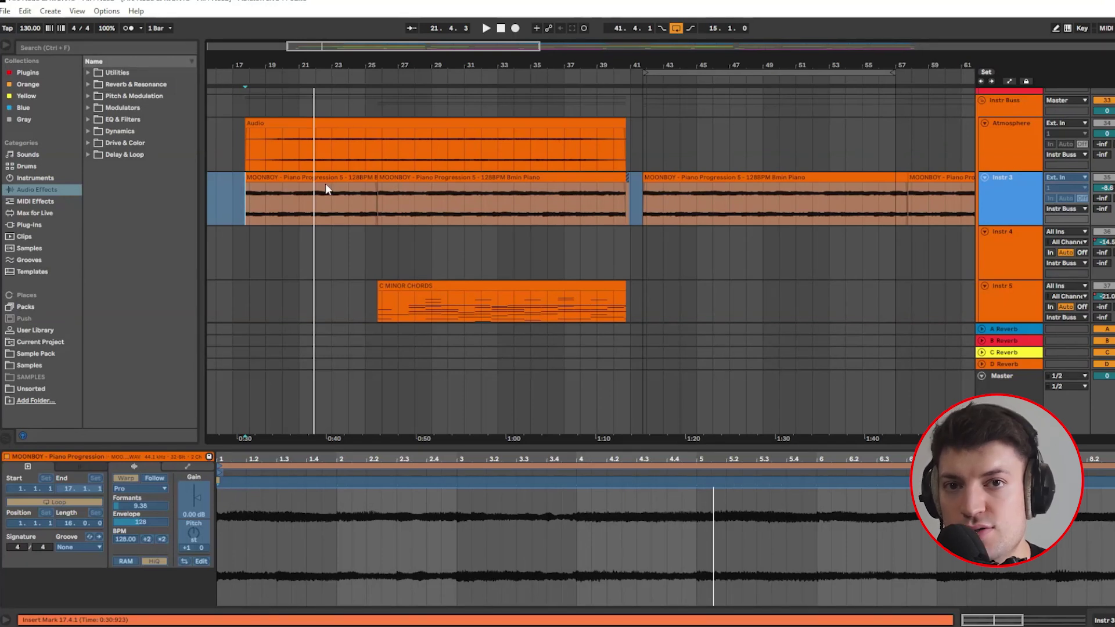
pyautogui.click(246, 199)
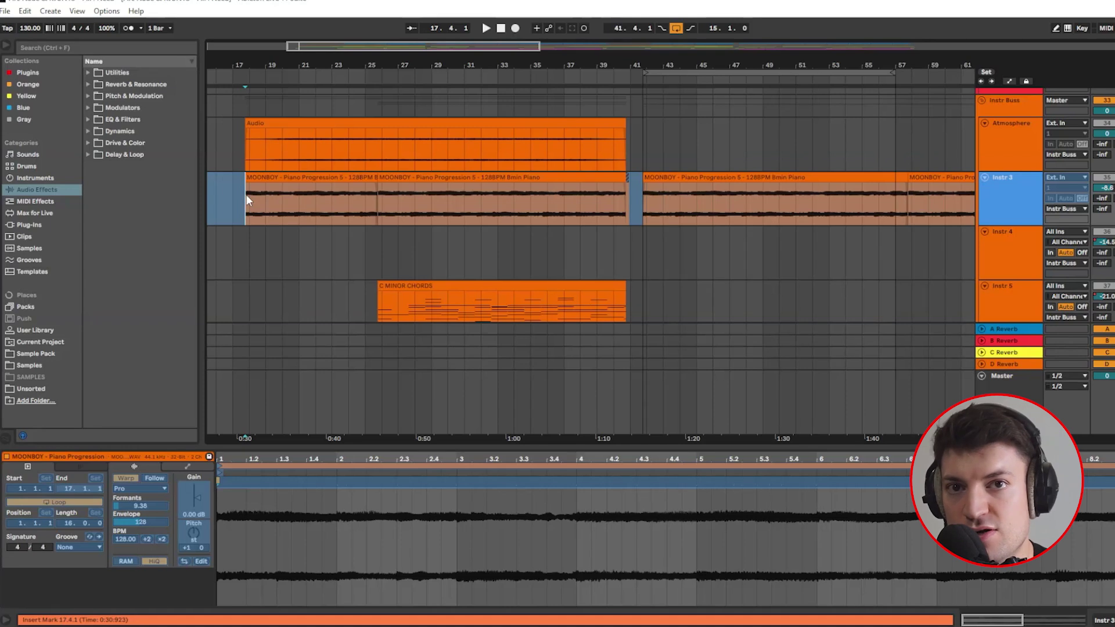
pyautogui.click(1013, 200)
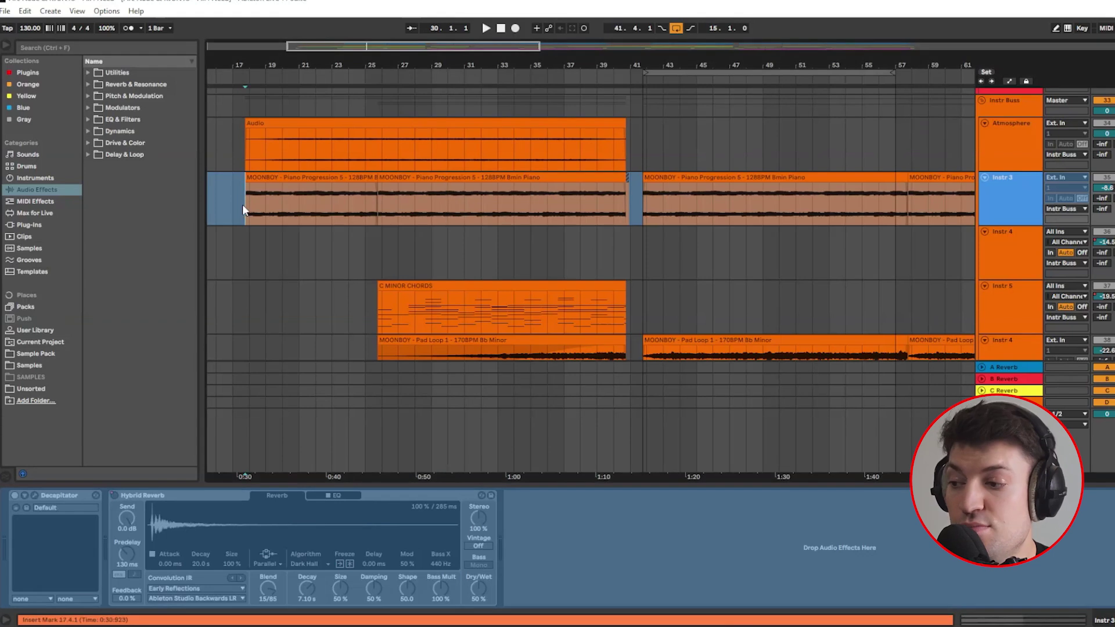
pyautogui.moveTo(242, 205); pyautogui.dragTo(345, 208)
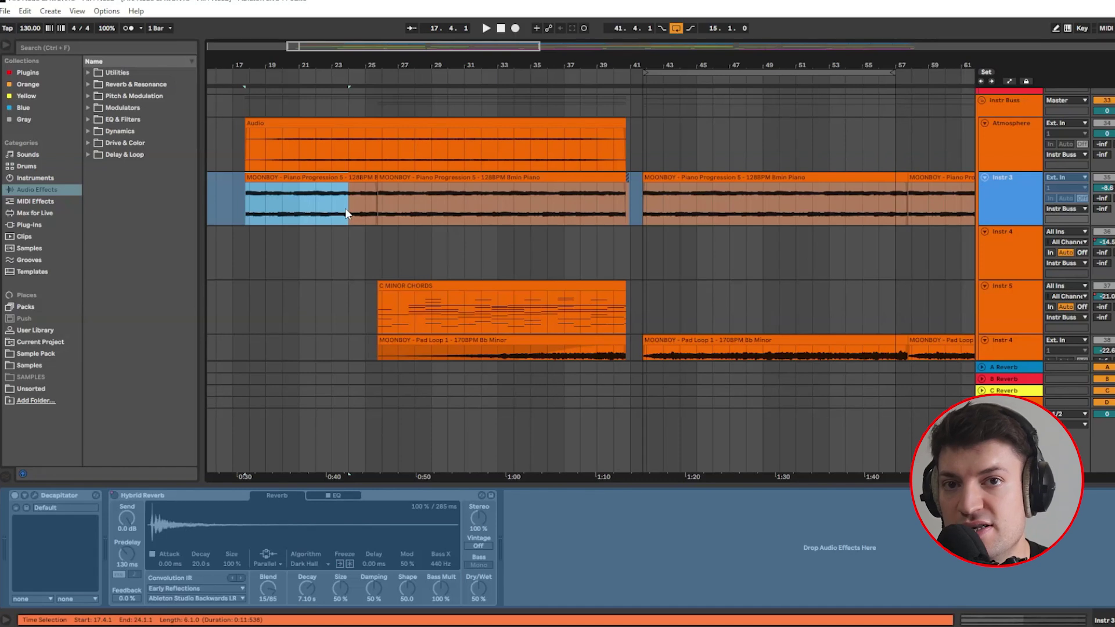
pyautogui.moveTo(345, 208); pyautogui.dragTo(616, 222)
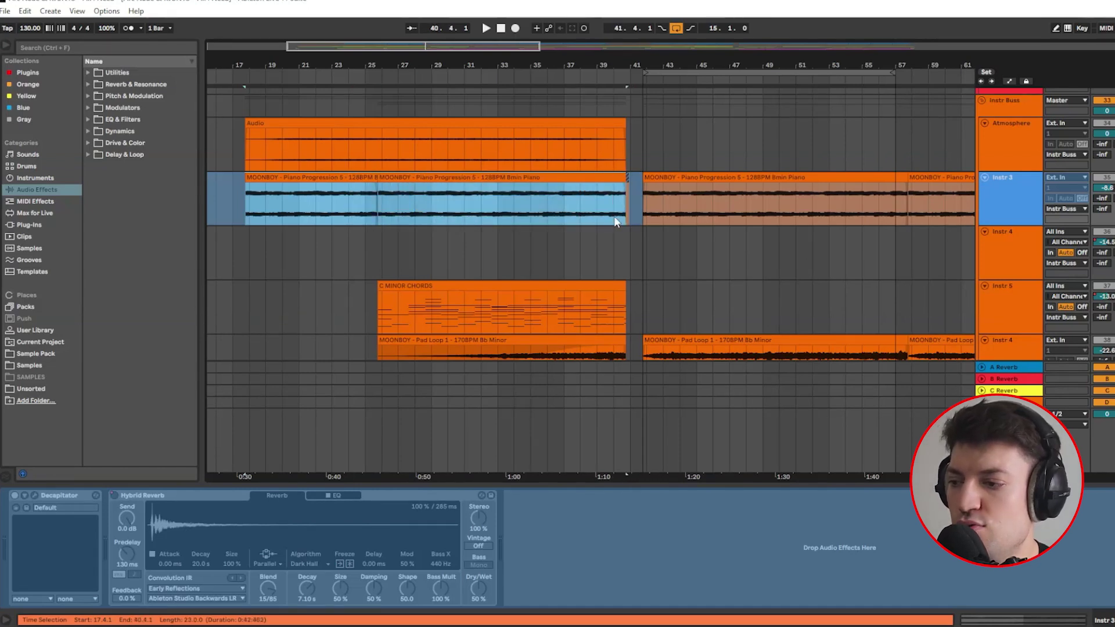
# Step: Place the insert marker at 17.4.1 on the Atmosphere track, play from there, and look over the layers below
pyautogui.click(695, 165)
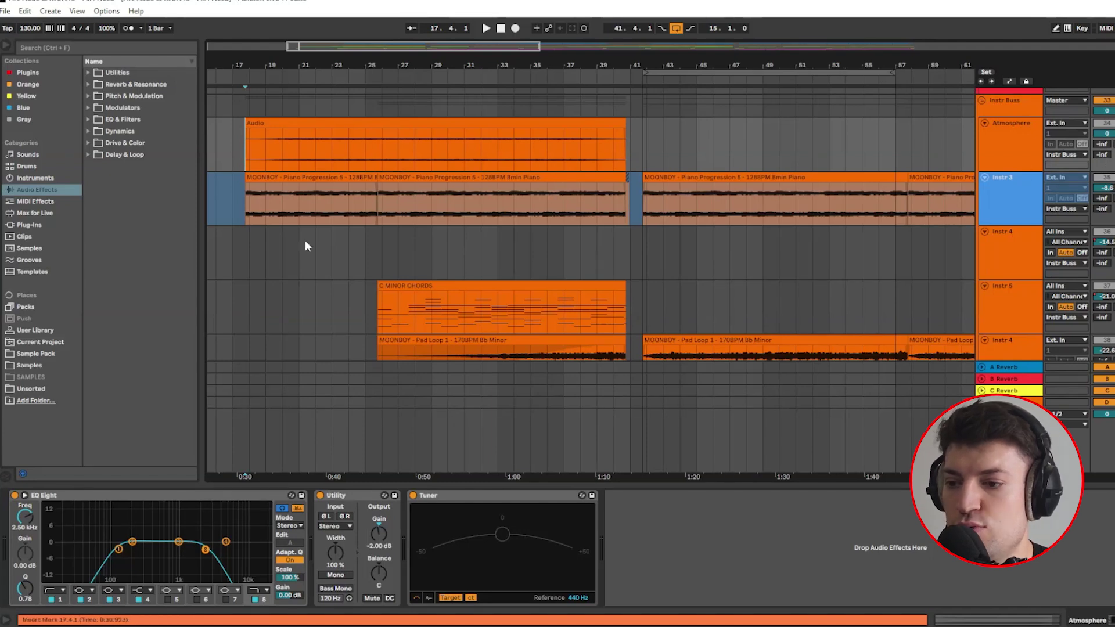
pyautogui.press('space')
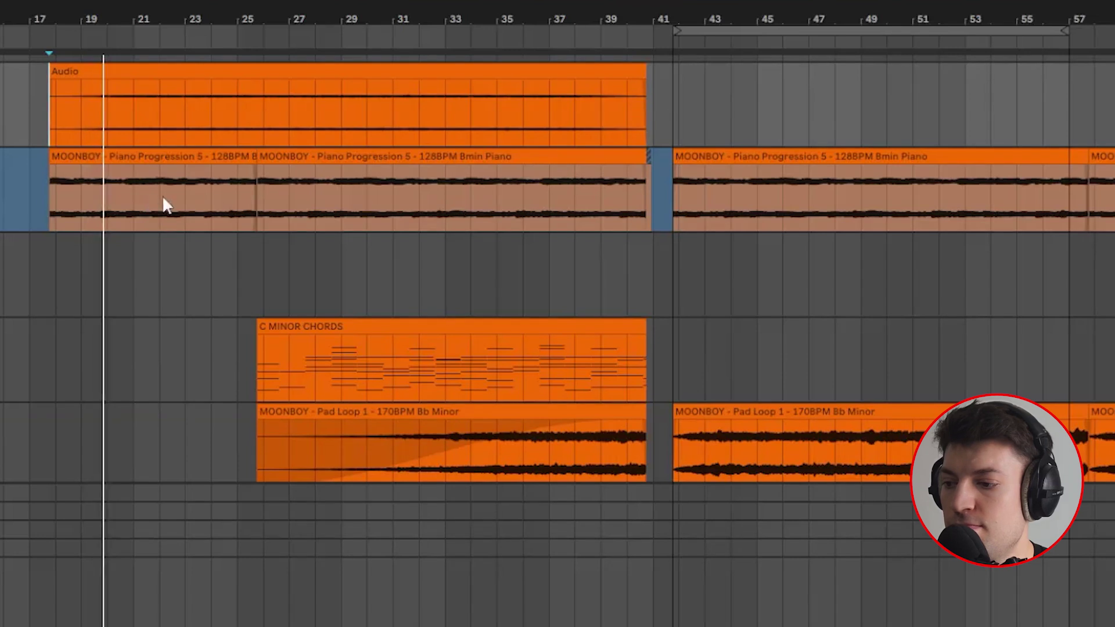
pyautogui.scroll(-5, 211, 194)
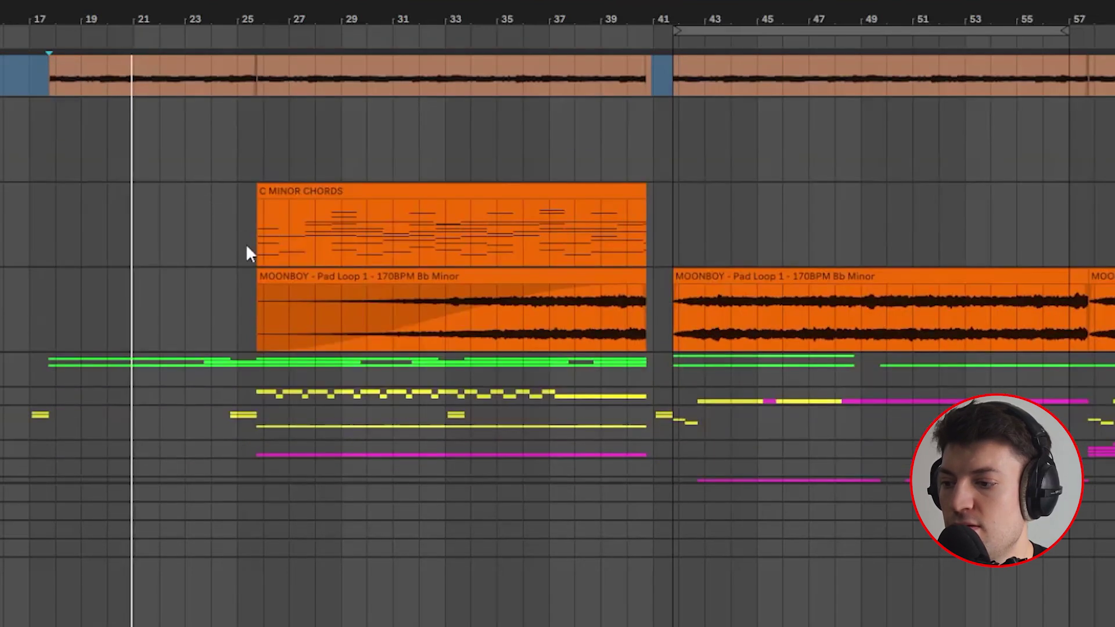
pyautogui.scroll(2, 249, 276)
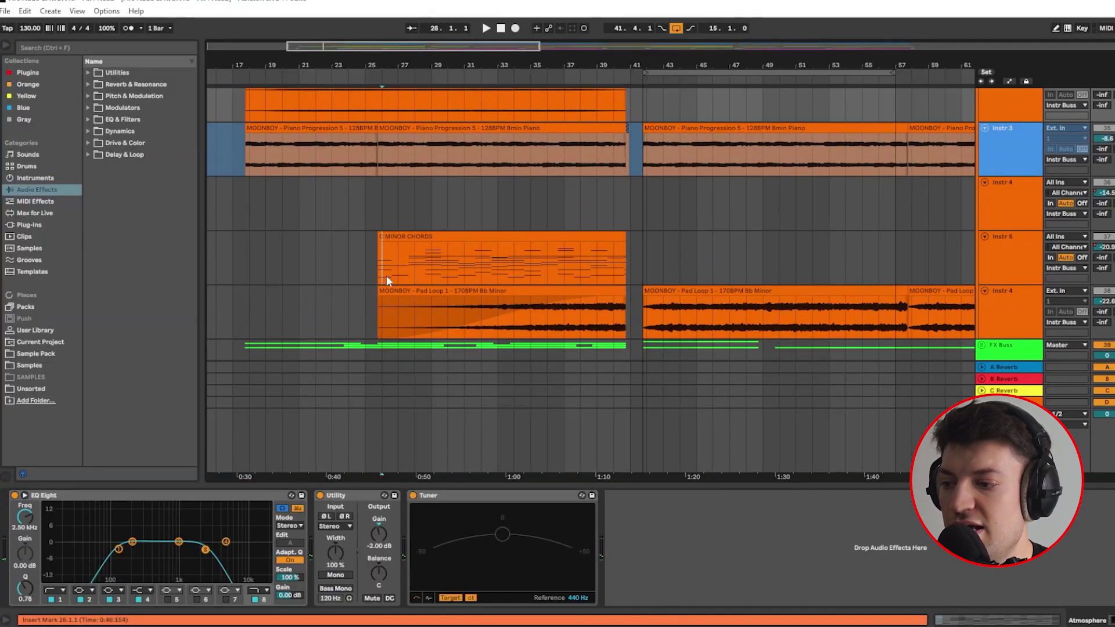
# Step: Examine the C MINOR CHORDS clip's notes in an enlarged piano roll, and restore the larger arrangement view
pyautogui.click(381, 264)
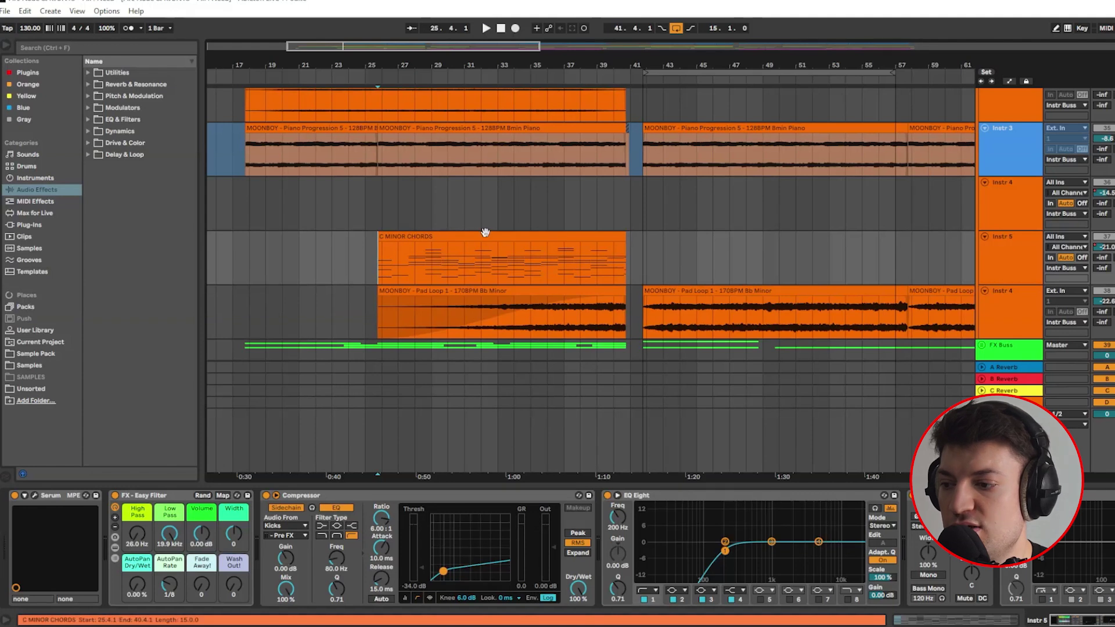
pyautogui.doubleClick(454, 240)
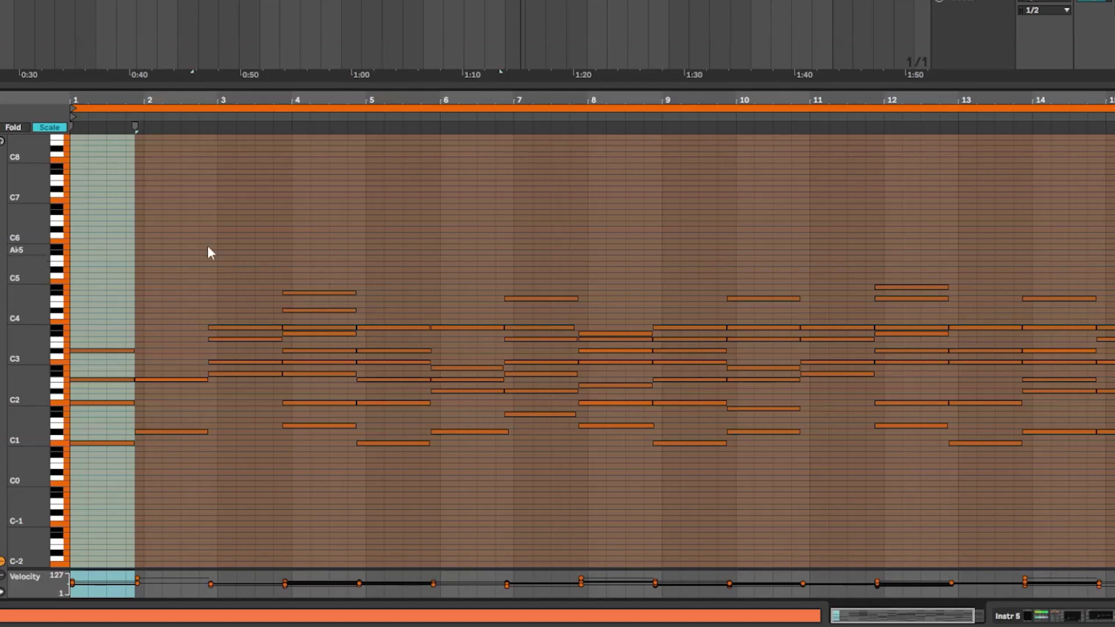
pyautogui.click(115, 259)
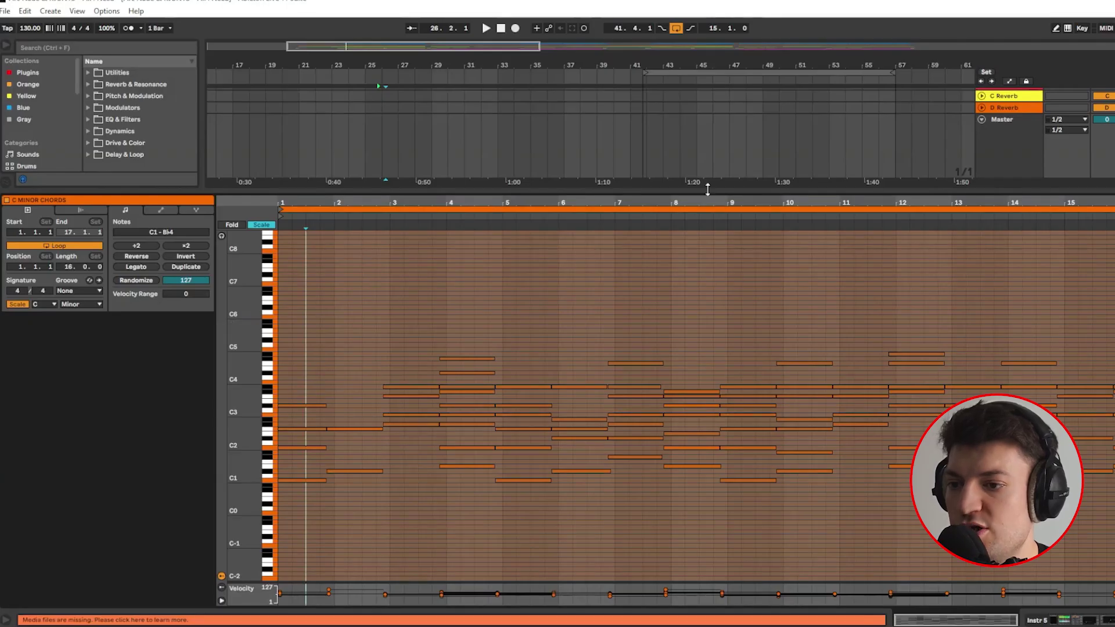
pyautogui.moveTo(639, 80); pyautogui.dragTo(628, 114)
pyautogui.moveTo(702, 216); pyautogui.dragTo(726, 421)
pyautogui.scroll(4, 401, 193)
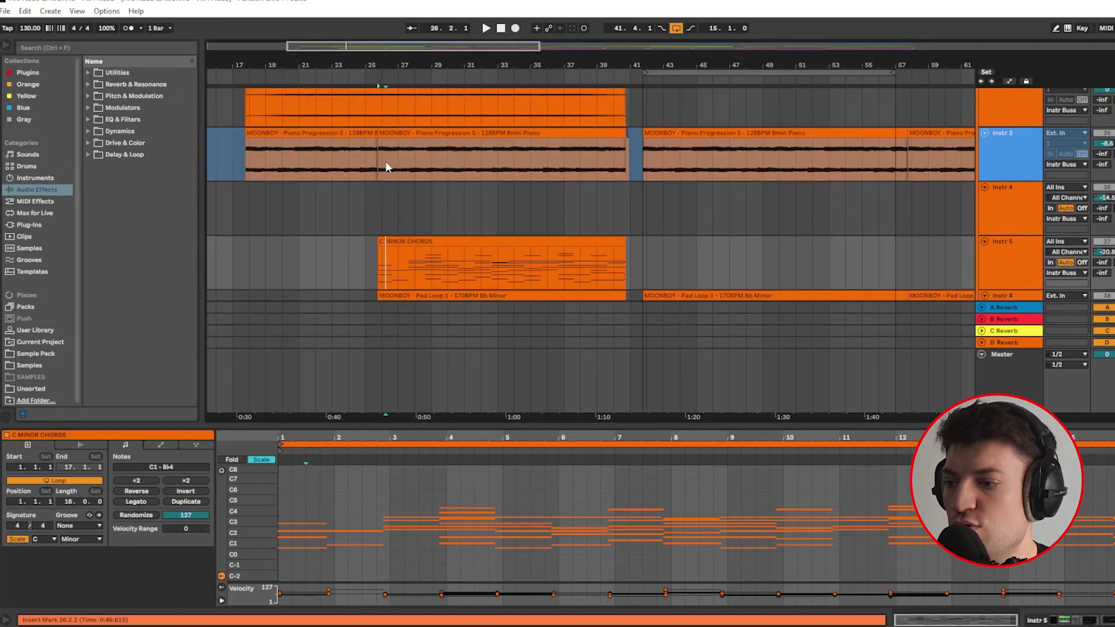
# Step: Play the C MINOR CHORDS clip on Instr 5 from 25.4.1 and view its Serum electric piano patch
pyautogui.moveTo(383, 167); pyautogui.dragTo(538, 168)
pyautogui.scroll(-2, 379, 247)
pyautogui.click(378, 243)
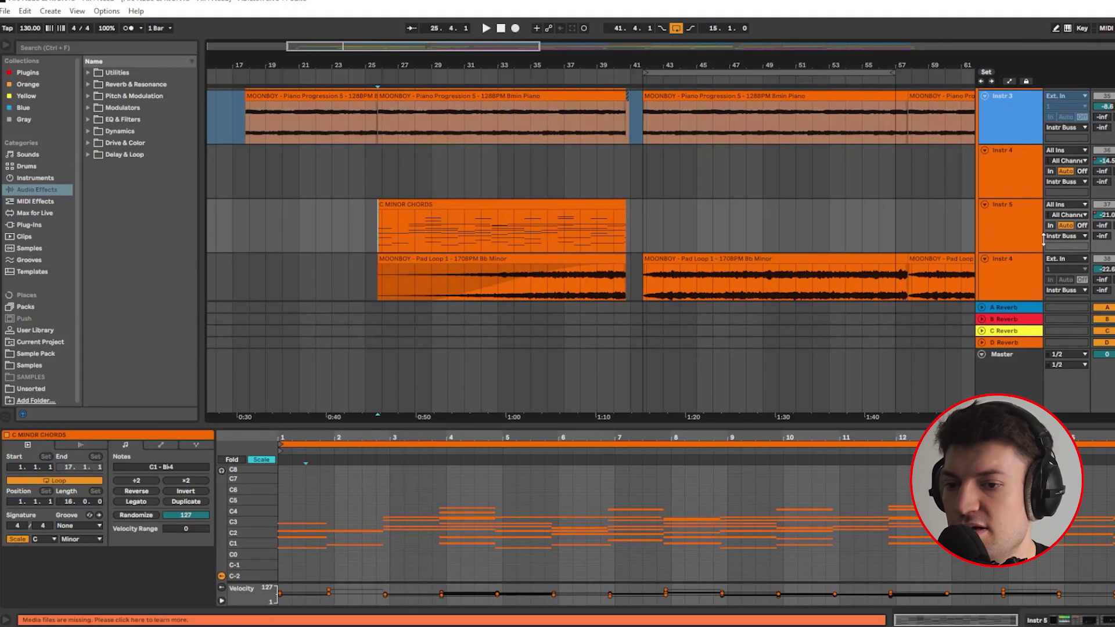
pyautogui.press('space')
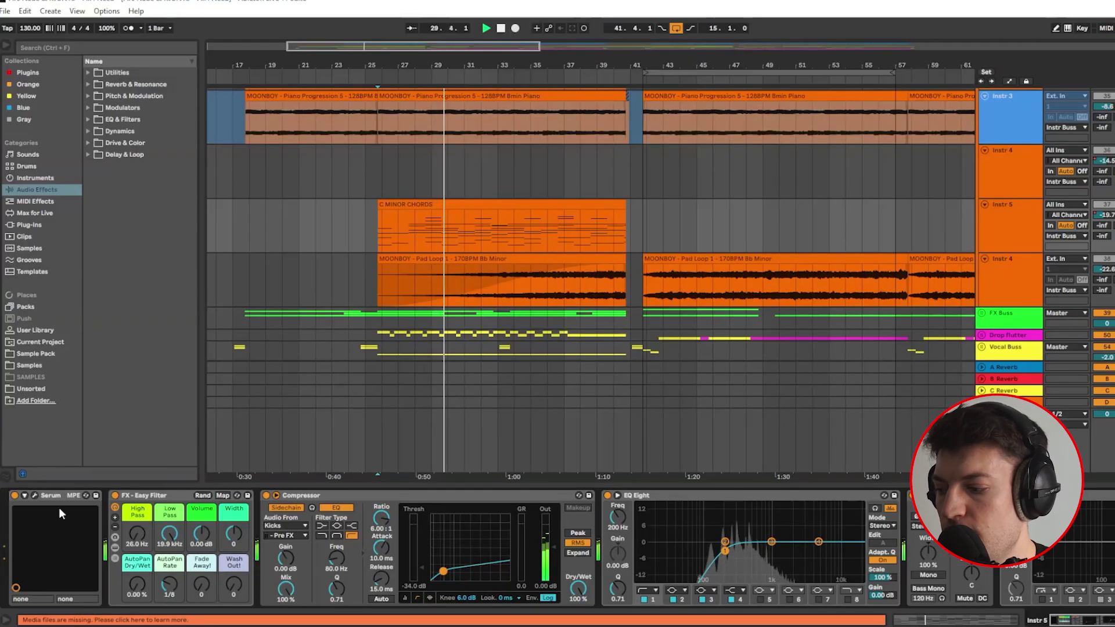
pyautogui.click(34, 496)
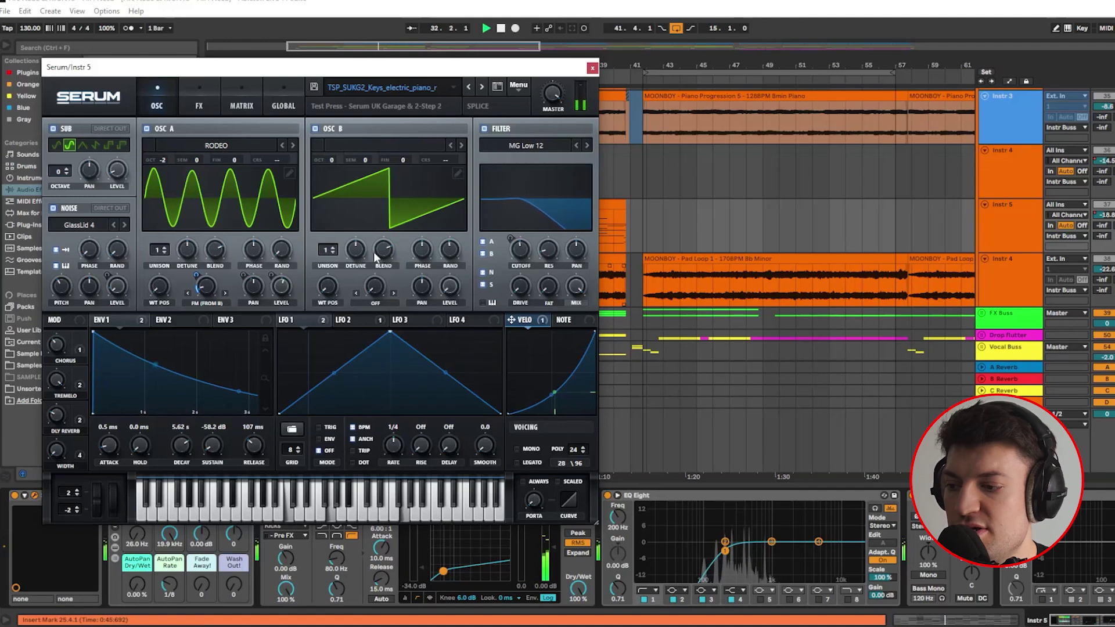
pyautogui.click(592, 69)
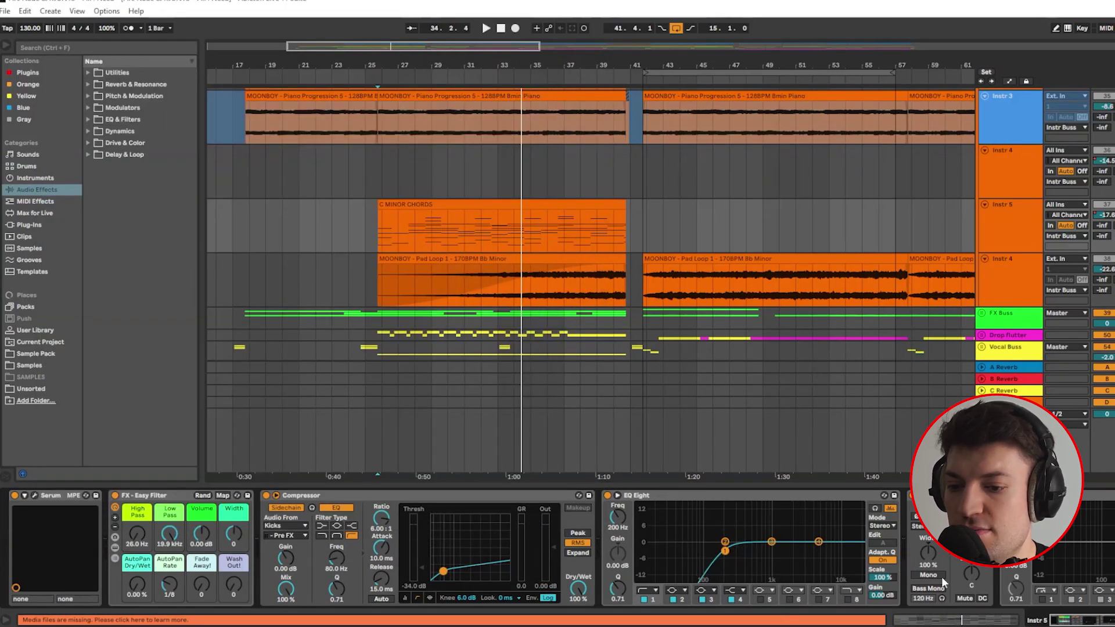
# Step: Play the Pad Loop 1 clip from 25.4.1, and skip ahead to about bar 32 inside its fade-in
pyautogui.click(381, 272)
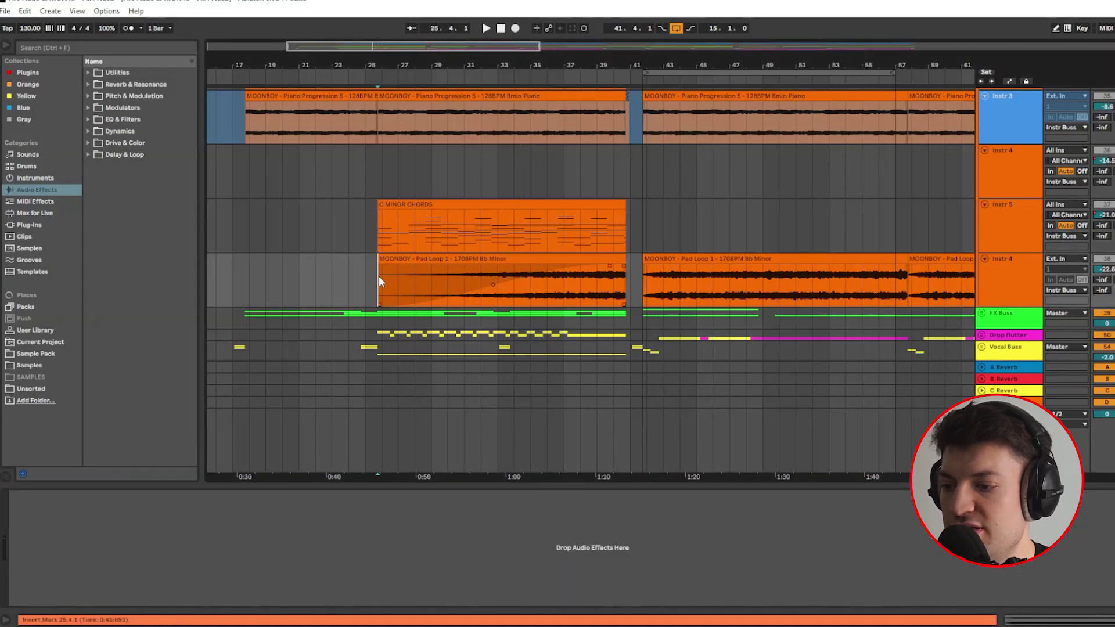
pyautogui.click(378, 276)
pyautogui.press('space')
pyautogui.click(481, 287)
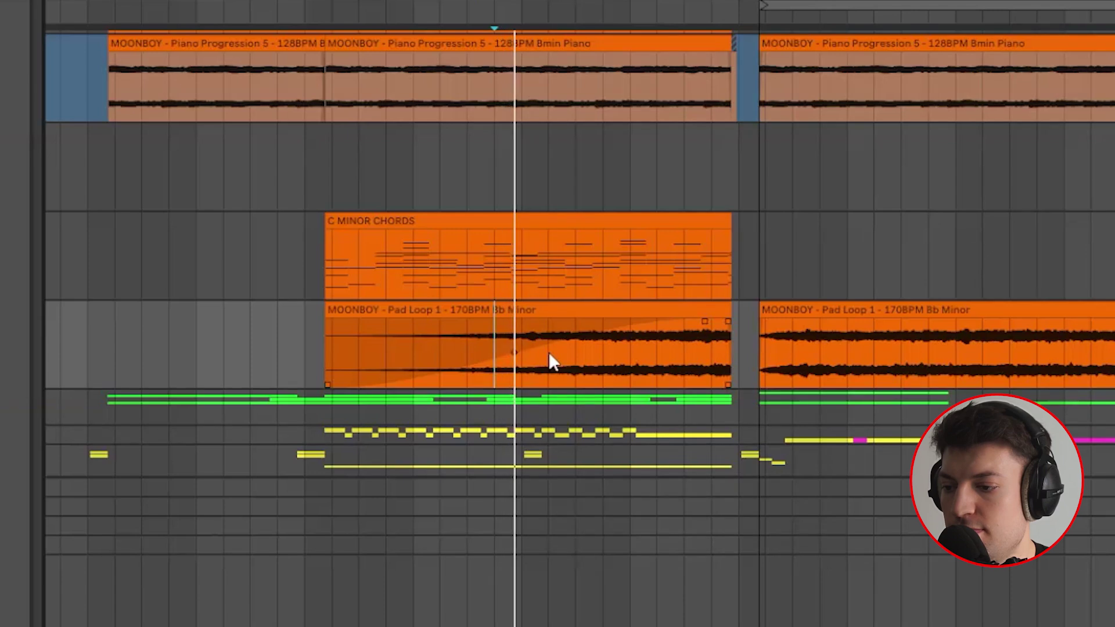
# Step: Play the instrument layers together from 33.1.1 and look over the tracks from Atmosphere down to the FX Buss
pyautogui.scroll(3, 562, 372)
pyautogui.scroll(-1, 563, 371)
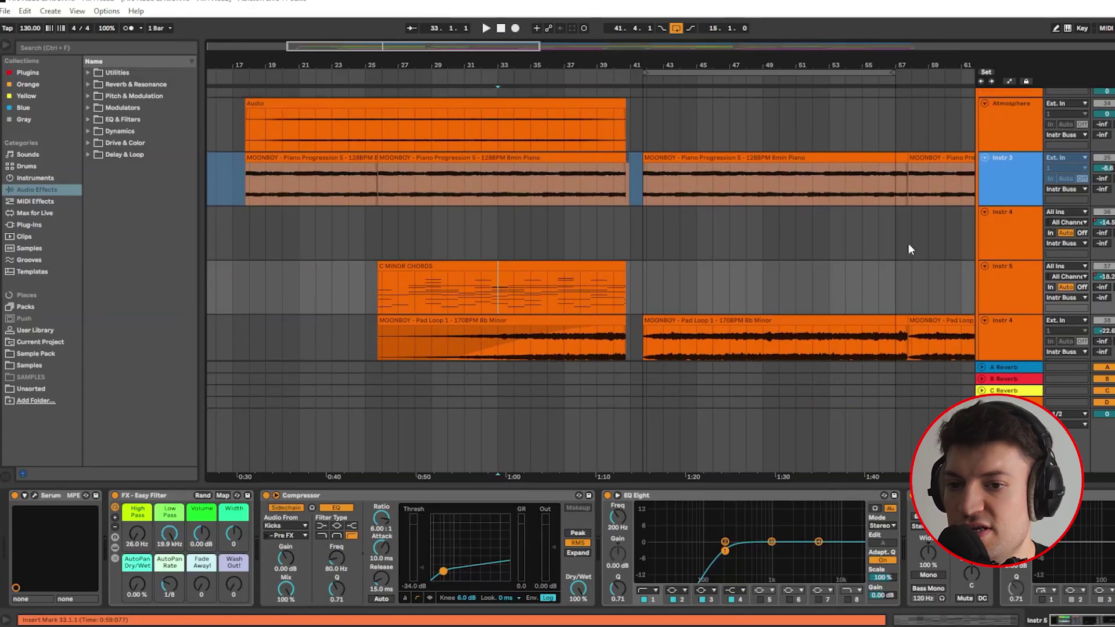
pyautogui.scroll(1, 907, 243)
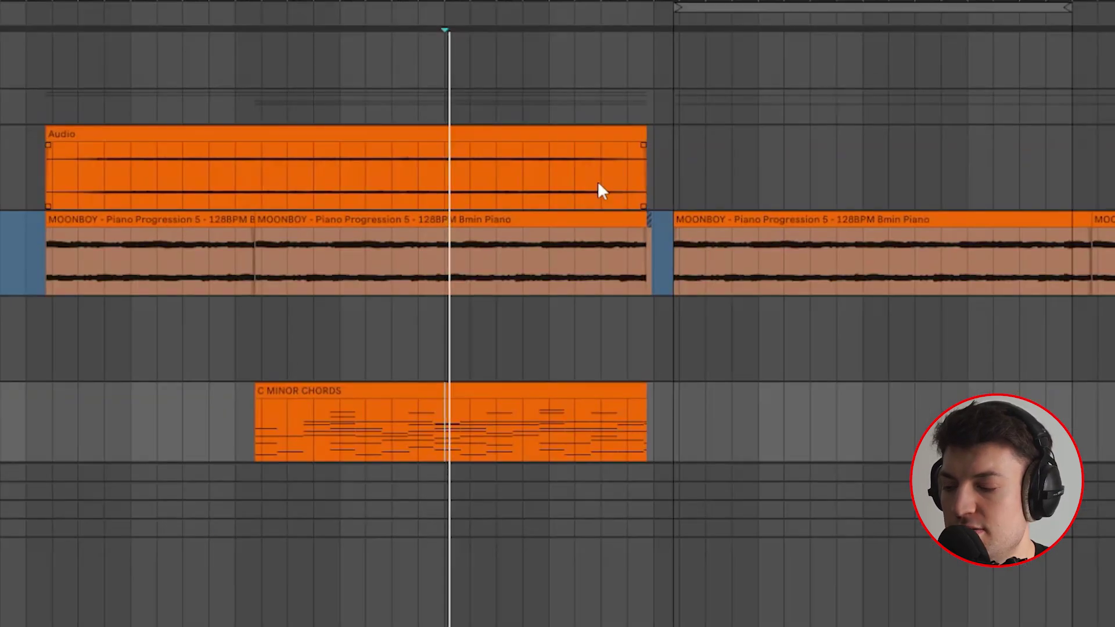
pyautogui.scroll(-2, 615, 183)
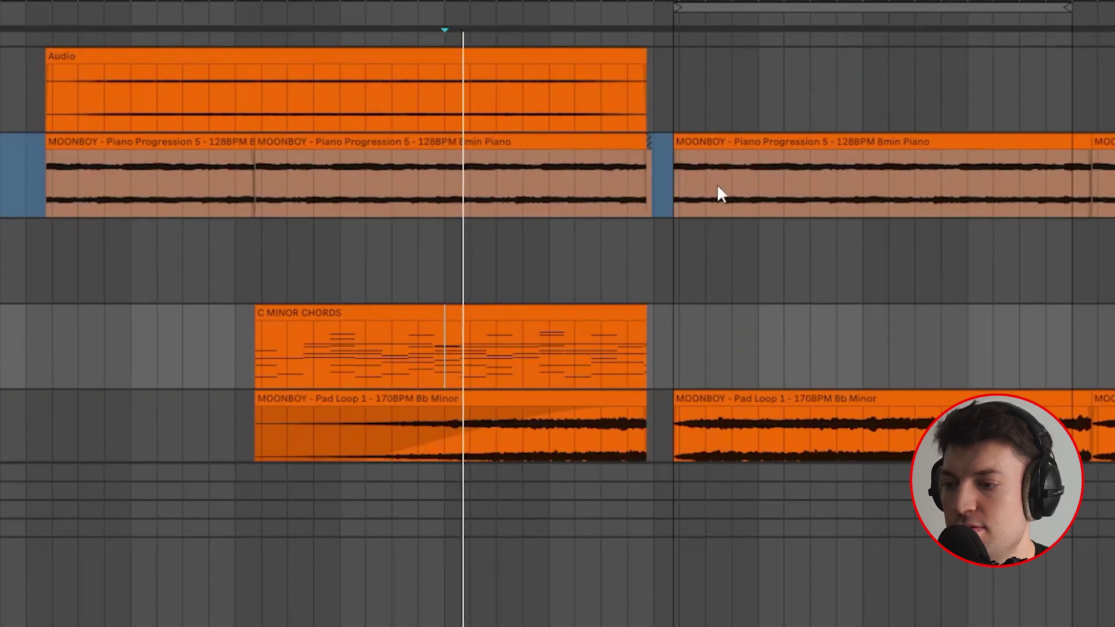
pyautogui.scroll(-1, 717, 187)
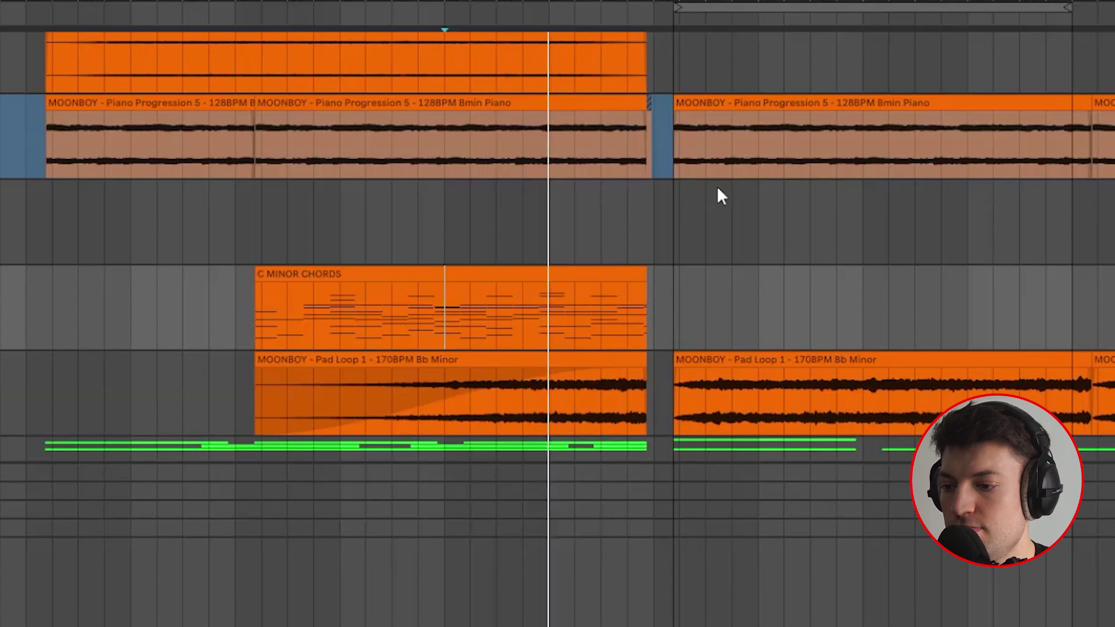
pyautogui.scroll(-1, 719, 189)
pyautogui.scroll(-1, 720, 187)
pyautogui.scroll(4, 719, 187)
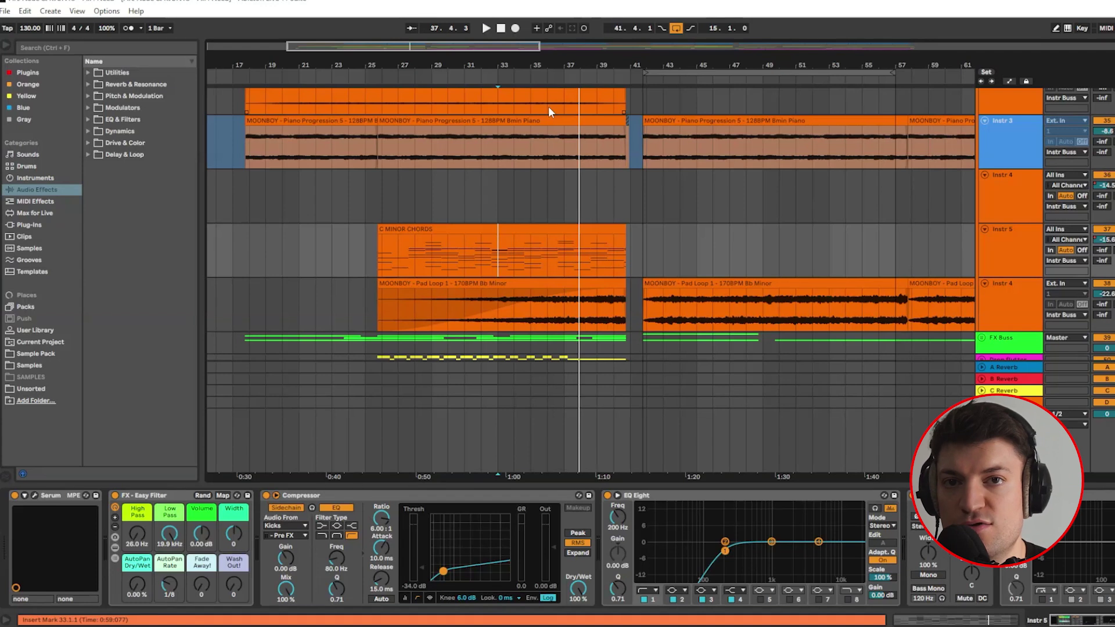
# Step: Highlight the chord and piano clips before the drop, and play the transition from 40.4.1 on Instr 3
pyautogui.moveTo(366, 249); pyautogui.dragTo(622, 253)
pyautogui.moveTo(349, 137); pyautogui.dragTo(625, 136)
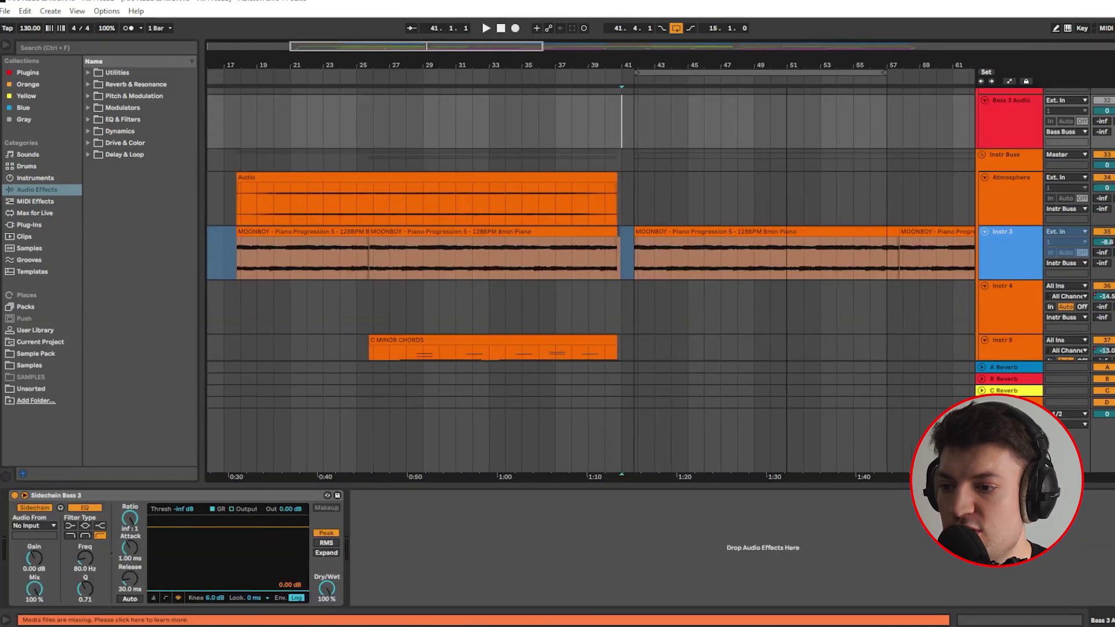
pyautogui.moveTo(785, 65); pyautogui.dragTo(644, 65)
pyautogui.click(477, 247)
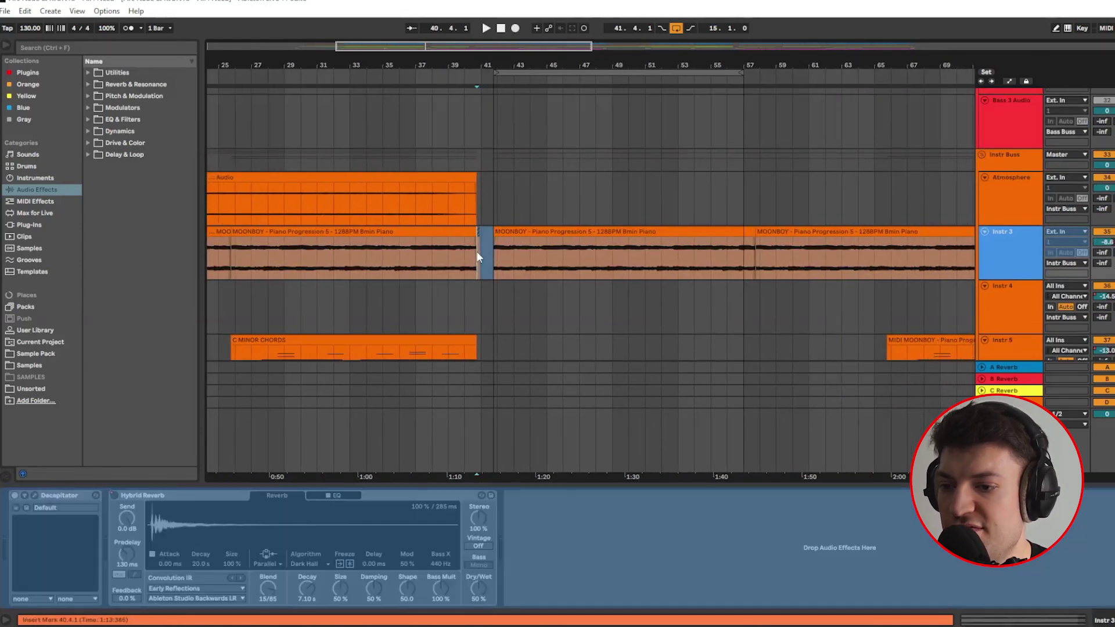
pyautogui.press('space')
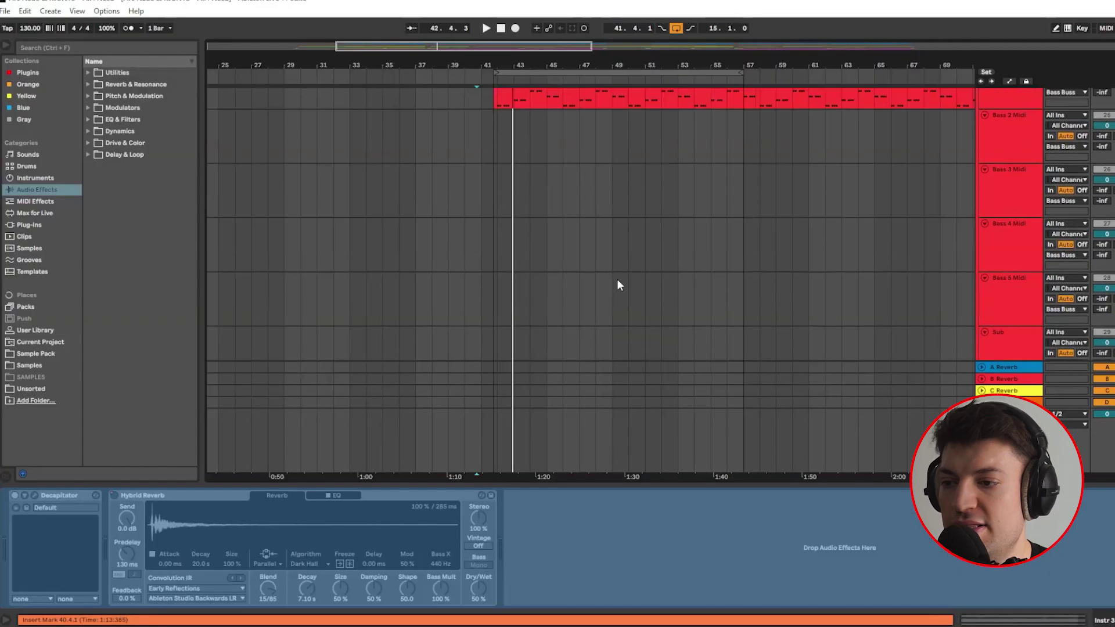
# Step: Select the C minor bass clip on Bass 1 Midi and bring up its Serum SIMPLE BASS patch
pyautogui.scroll(2, 617, 279)
pyautogui.click(490, 146)
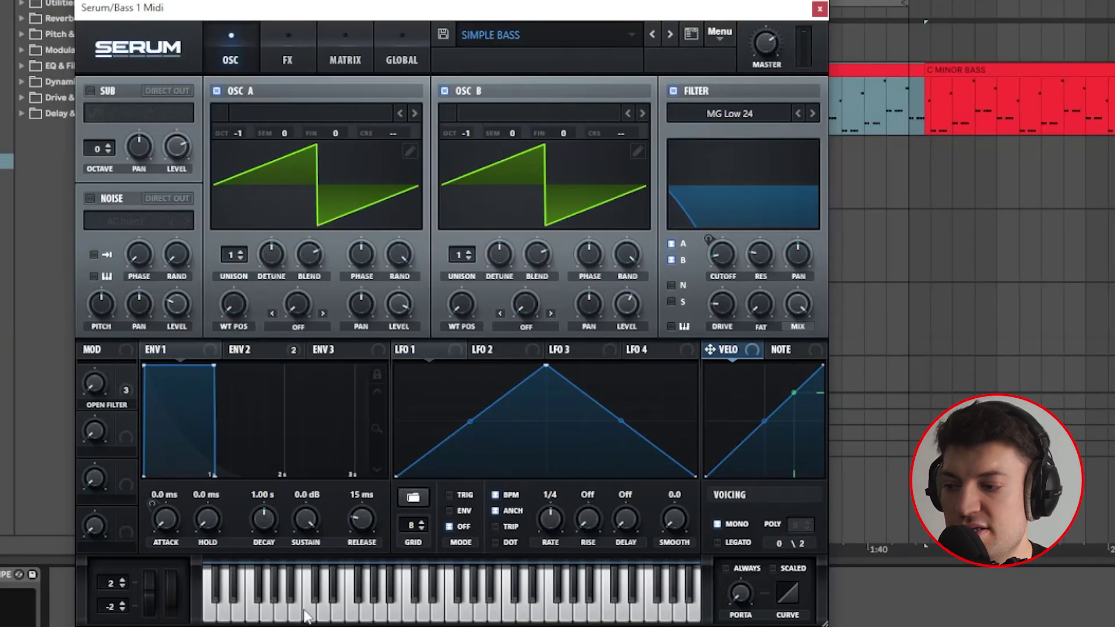
pyautogui.click(298, 525)
pyautogui.click(298, 525)
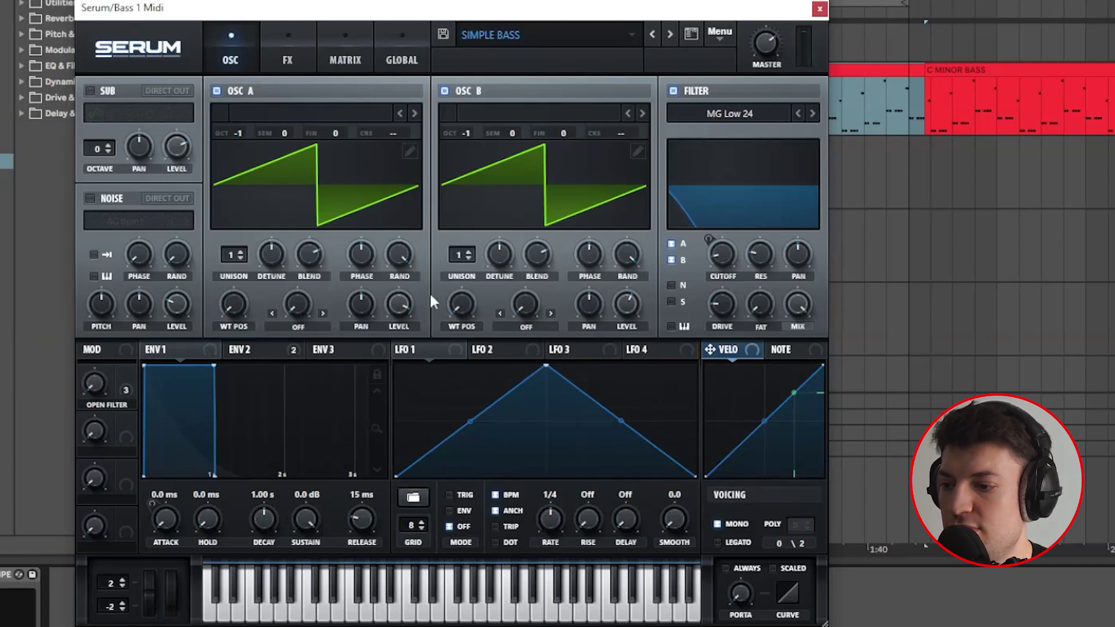
# Step: Examine the bass patch's Env 2 modulation of the filter cutoff and view the Serum effects page
pyautogui.click(259, 352)
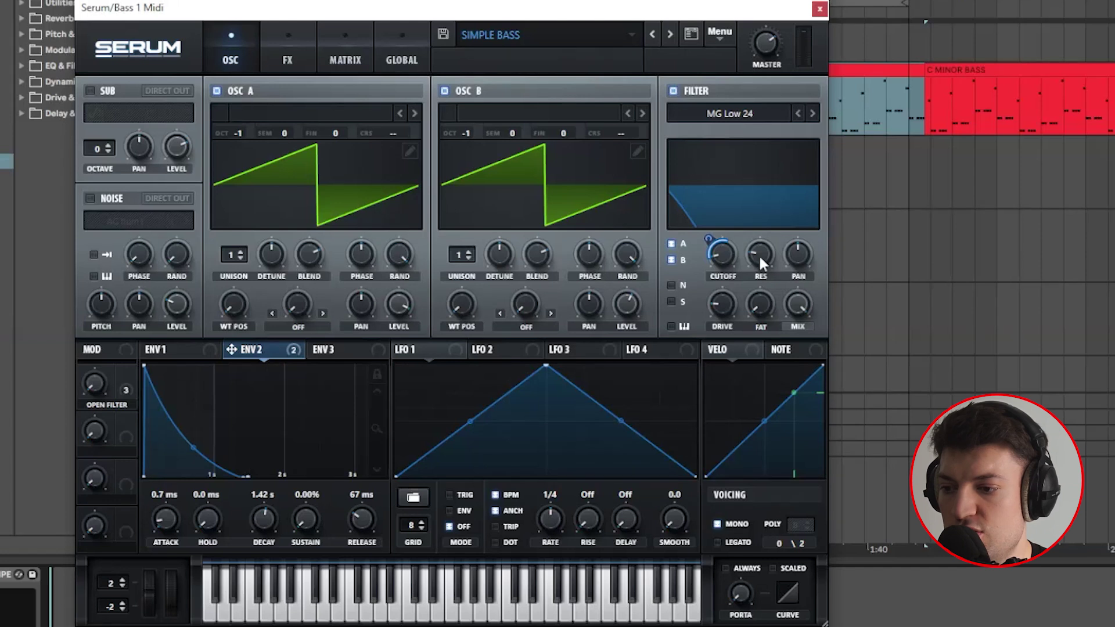
pyautogui.moveTo(709, 239); pyautogui.dragTo(726, 271)
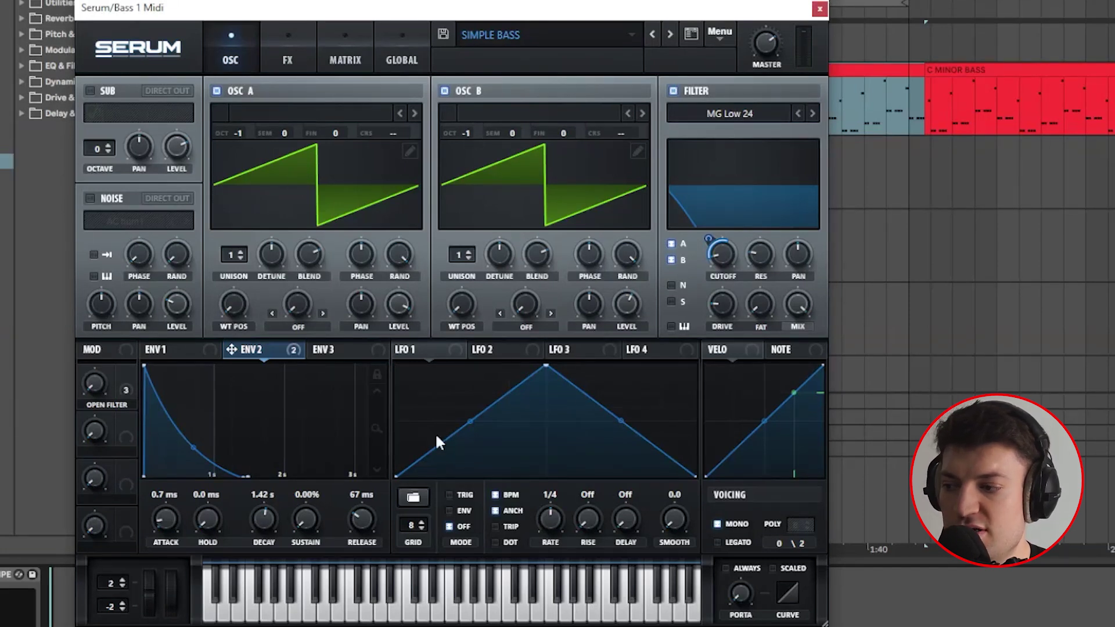
pyautogui.click(279, 57)
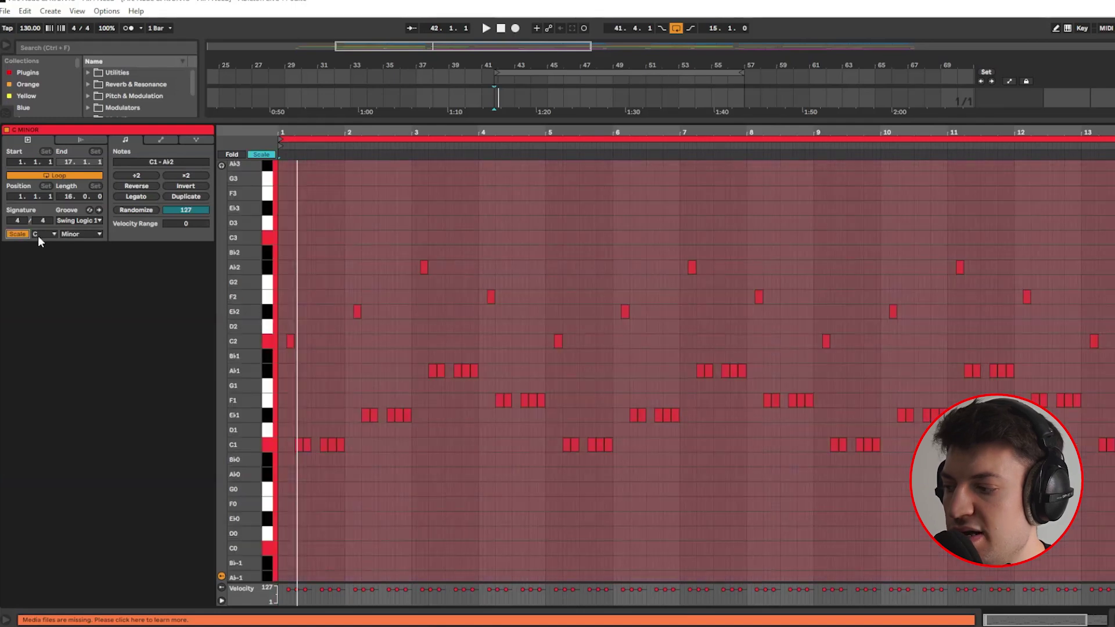
# Step: Toggle the scale display off and on in the C minor bass clip and select its first C2 note
pyautogui.click(261, 154)
pyautogui.click(261, 154)
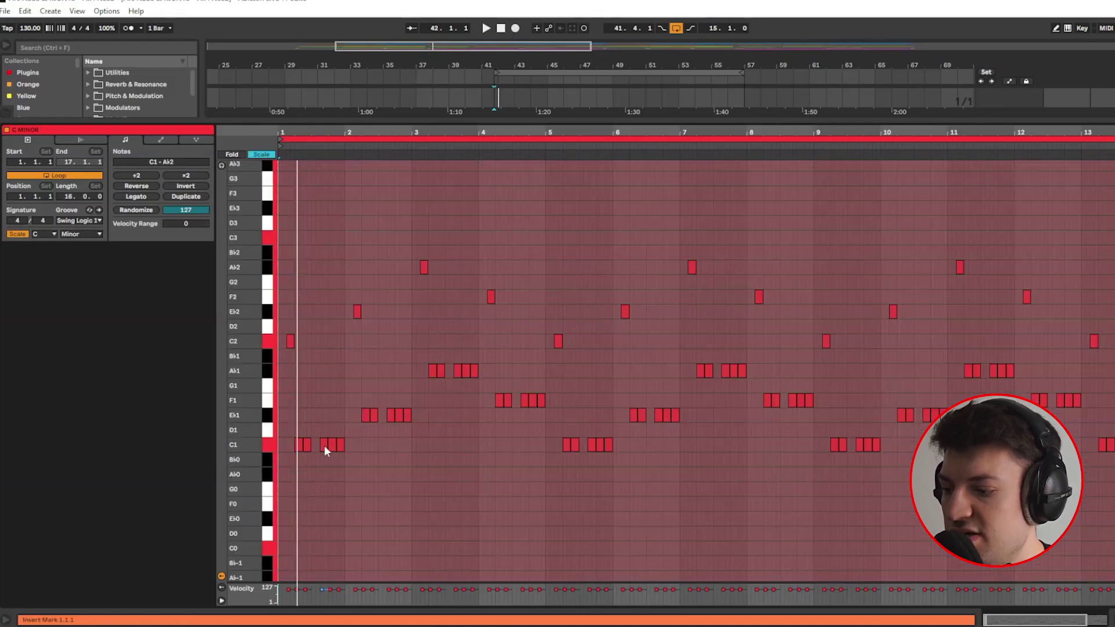
pyautogui.click(290, 341)
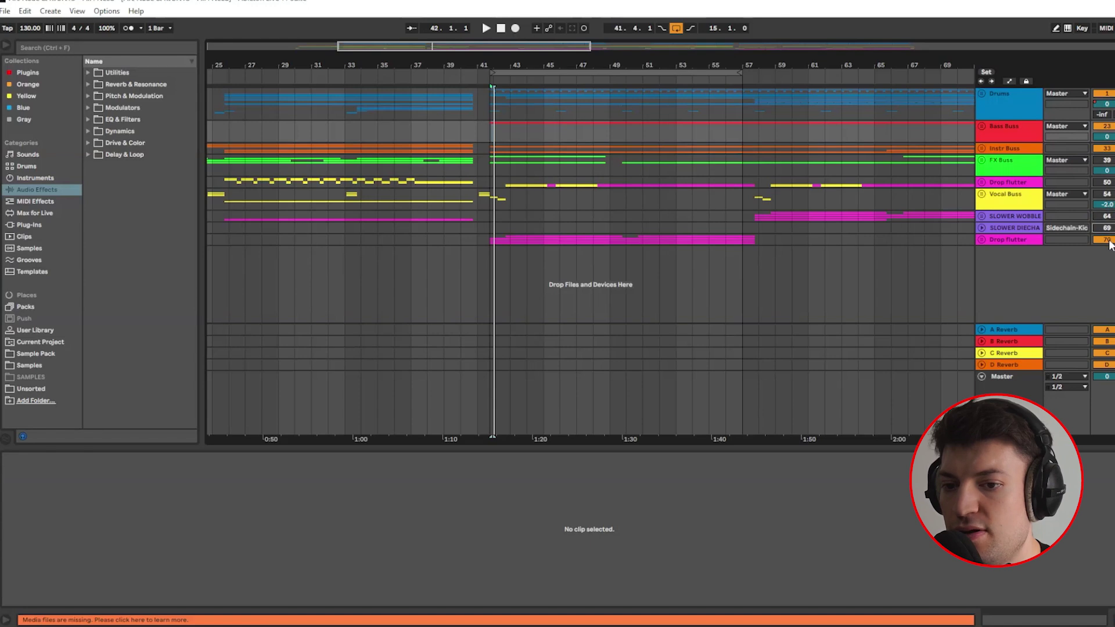
# Step: Deactivate the lowest Drop flutter track
pyautogui.click(1110, 241)
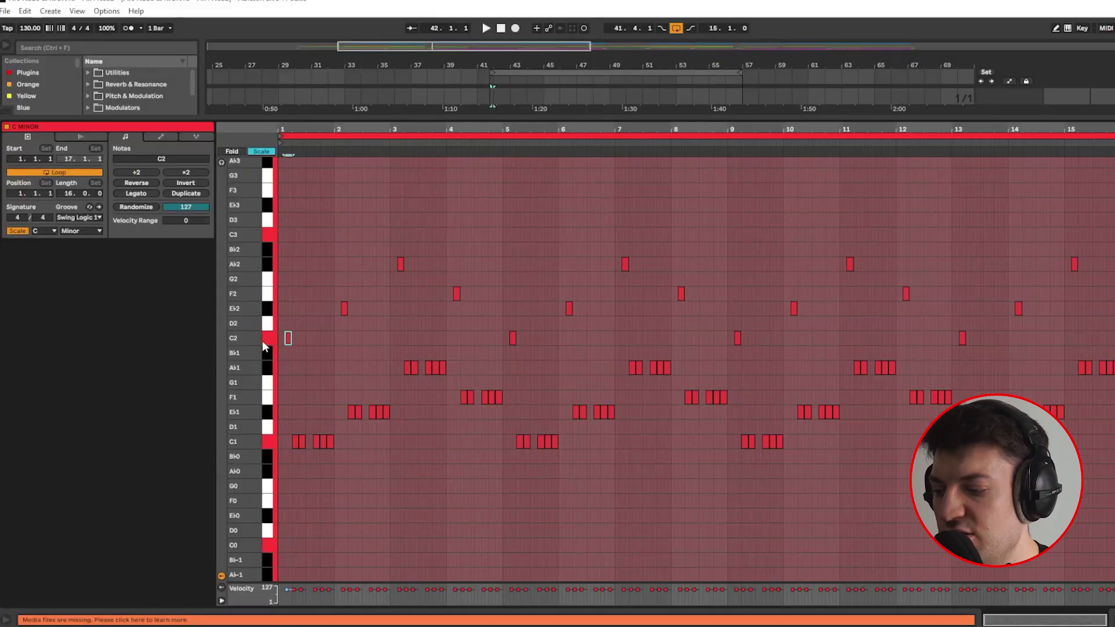
# Step: Select all C2 notes, followed by all C1 notes, in the C minor bass clip and start playback
pyautogui.click(99, 294)
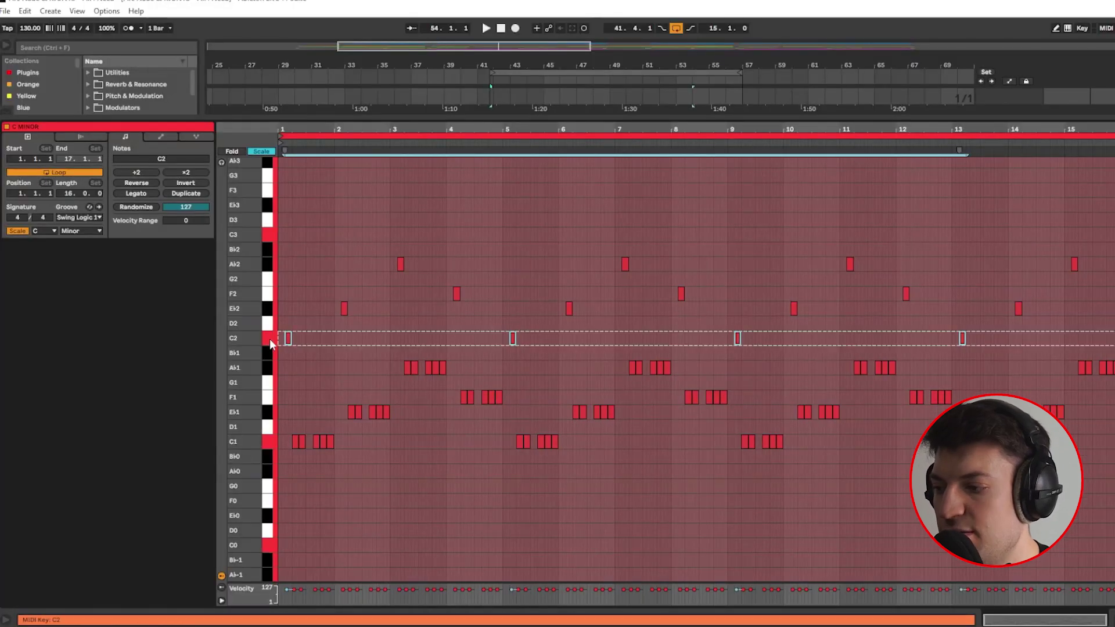
pyautogui.click(267, 441)
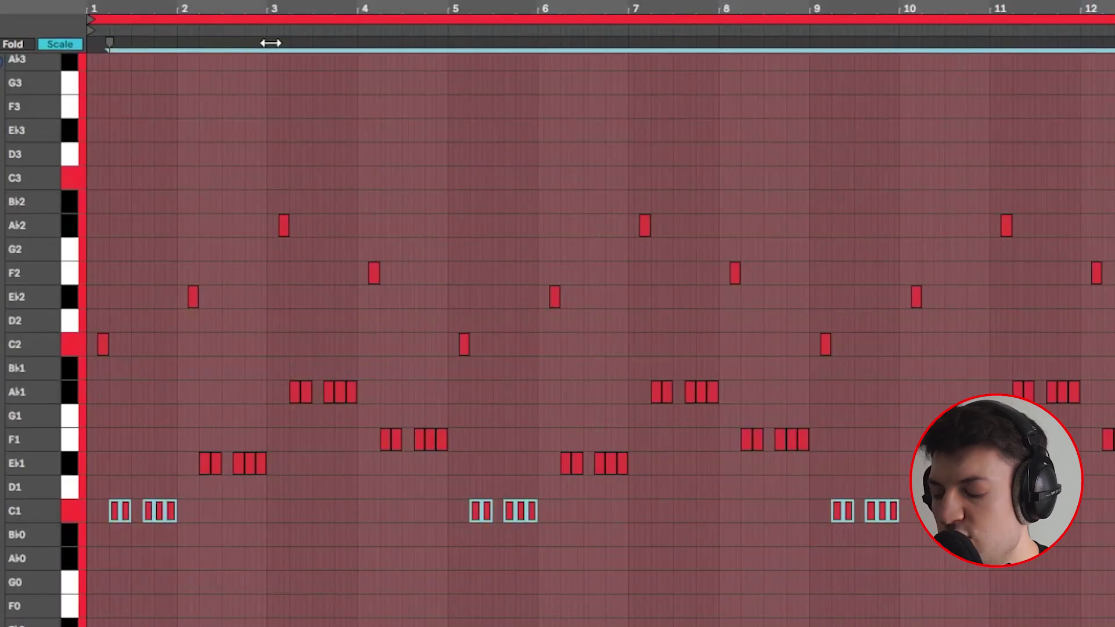
pyautogui.click(77, 508)
pyautogui.press('space')
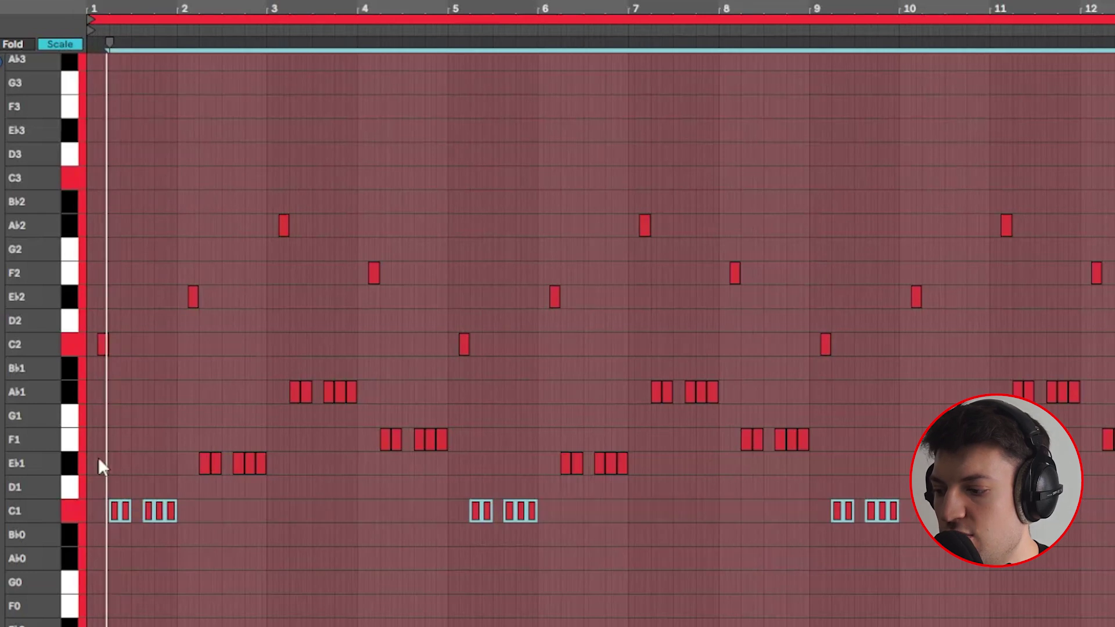
# Step: Select the first E♭2 and F2 notes, followed by every A♭2 note, and play the bass clip
pyautogui.click(194, 326)
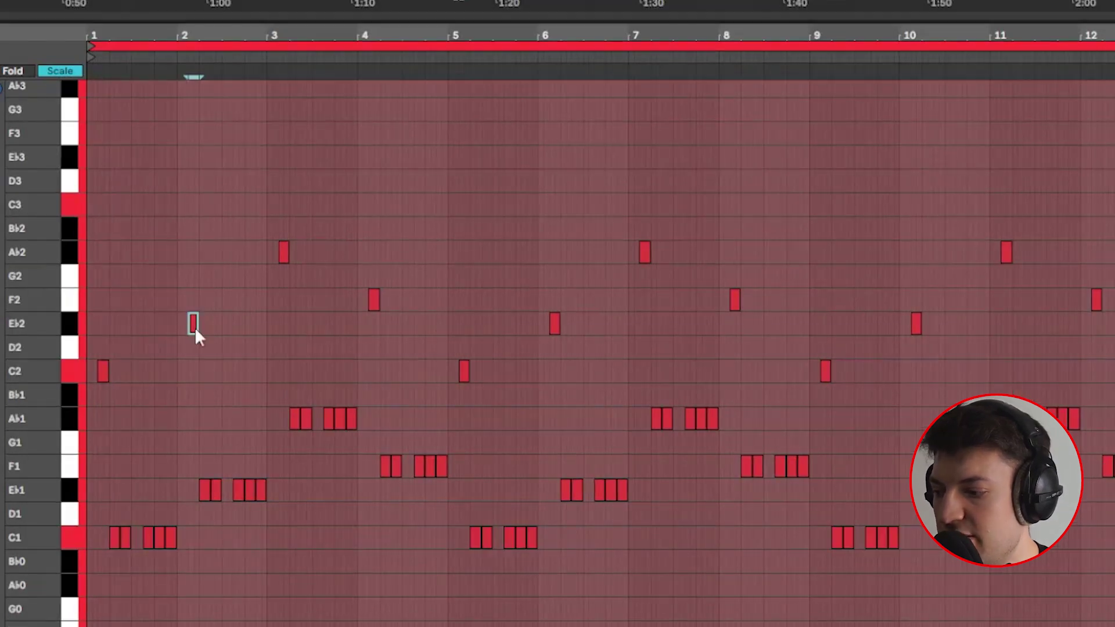
pyautogui.click(371, 300)
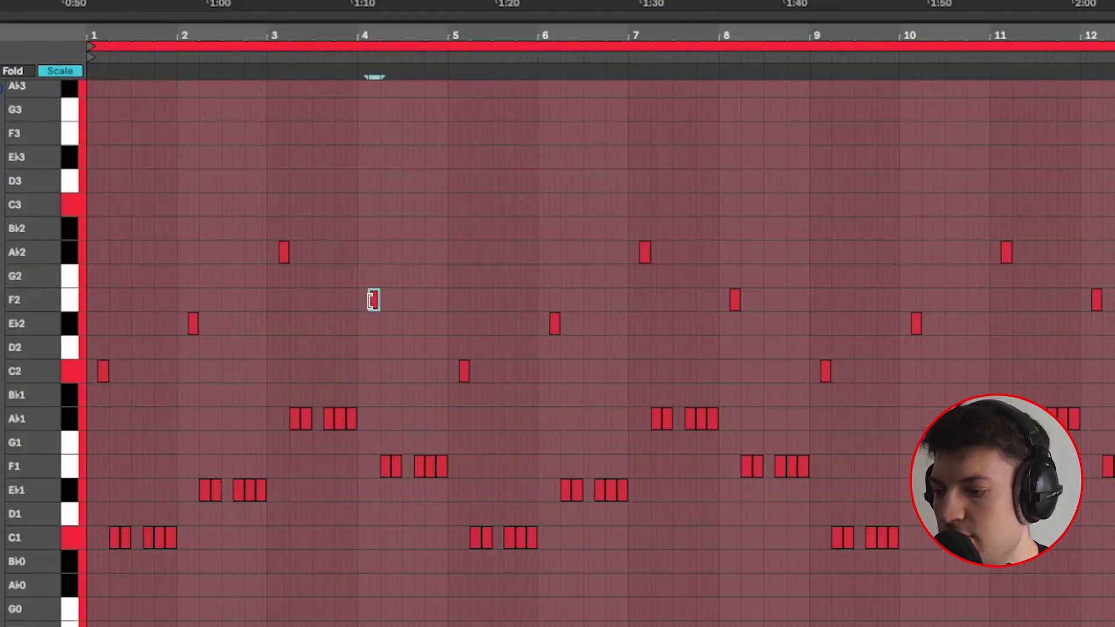
pyautogui.click(87, 251)
pyautogui.press('space')
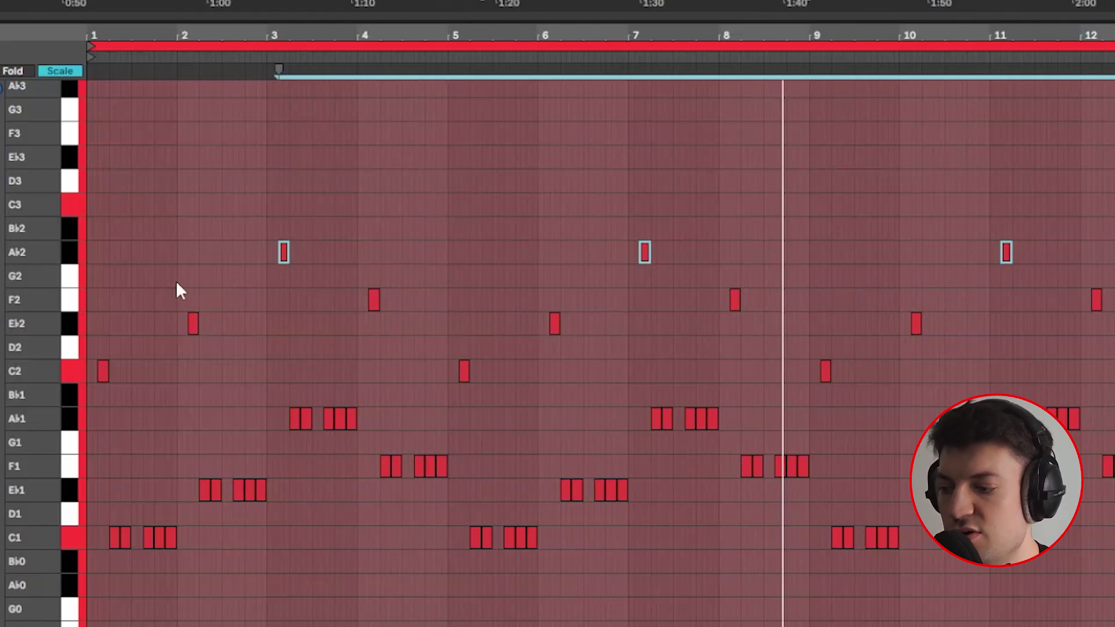
# Step: Mark out the first three bars of the bass clip one after another to show how the note pattern repeats
pyautogui.moveTo(179, 280); pyautogui.dragTo(112, 294)
pyautogui.click(171, 284)
pyautogui.click(109, 521)
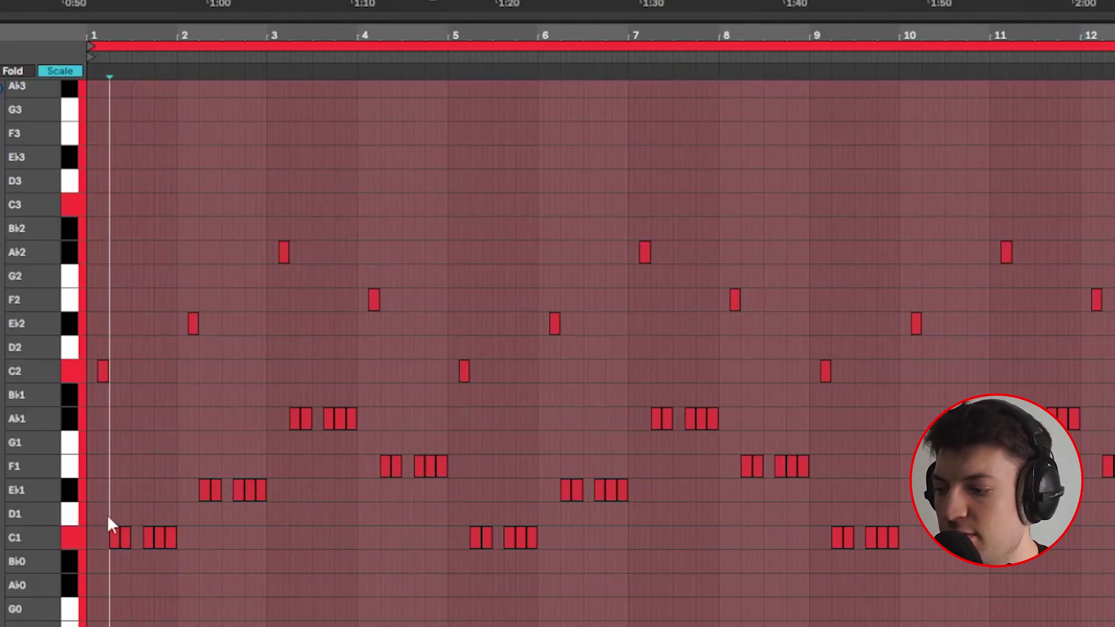
pyautogui.moveTo(190, 255)
pyautogui.mouseDown()
pyautogui.moveTo(261, 587)
pyautogui.moveTo(264, 522)
pyautogui.mouseUp()
pyautogui.click(266, 456)
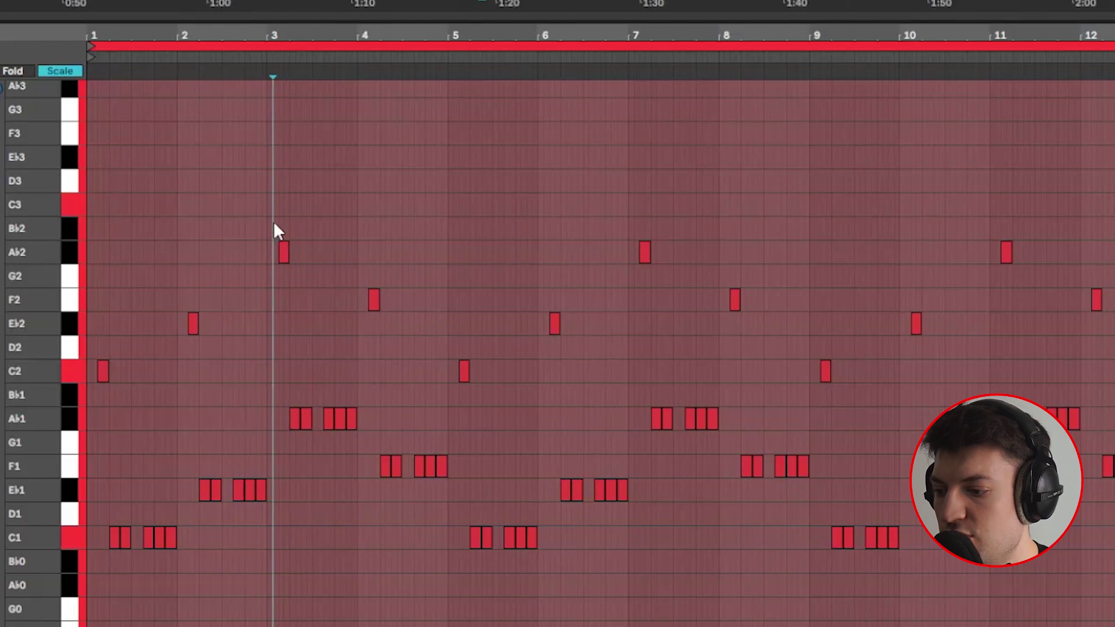
pyautogui.moveTo(273, 223); pyautogui.dragTo(353, 516)
pyautogui.click(108, 299)
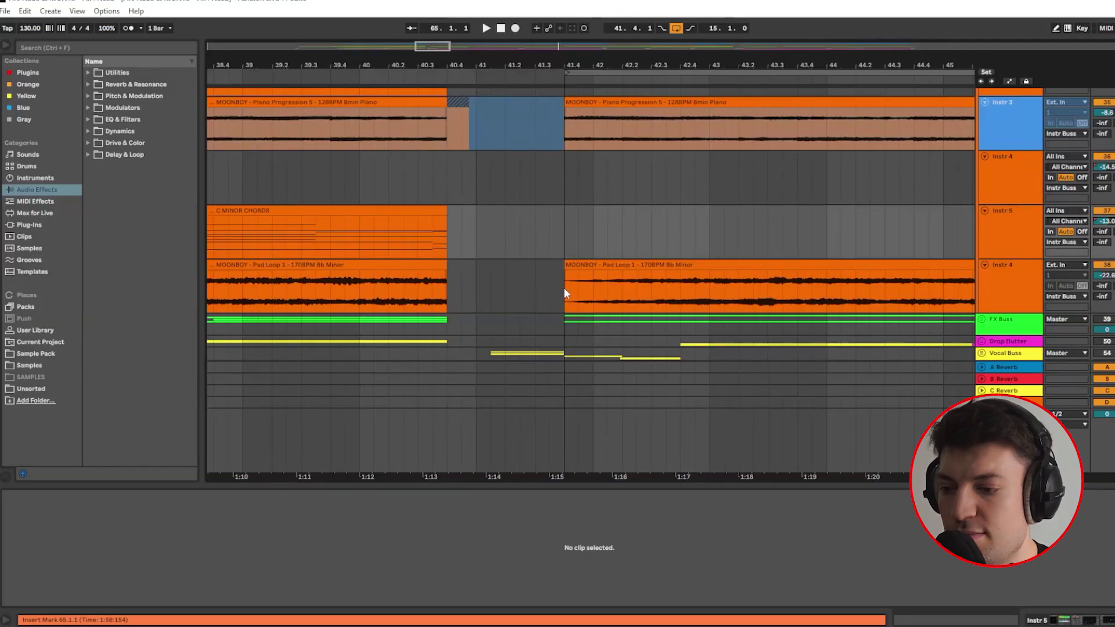
# Step: Highlight the pad loop and the empty Instr 5 stretch from bar 41.4.1 to 44.1.3 at the start of the drop
pyautogui.moveTo(564, 294); pyautogui.dragTo(842, 296)
pyautogui.keyDown('shift'); pyautogui.click(685, 216); pyautogui.keyUp('shift')
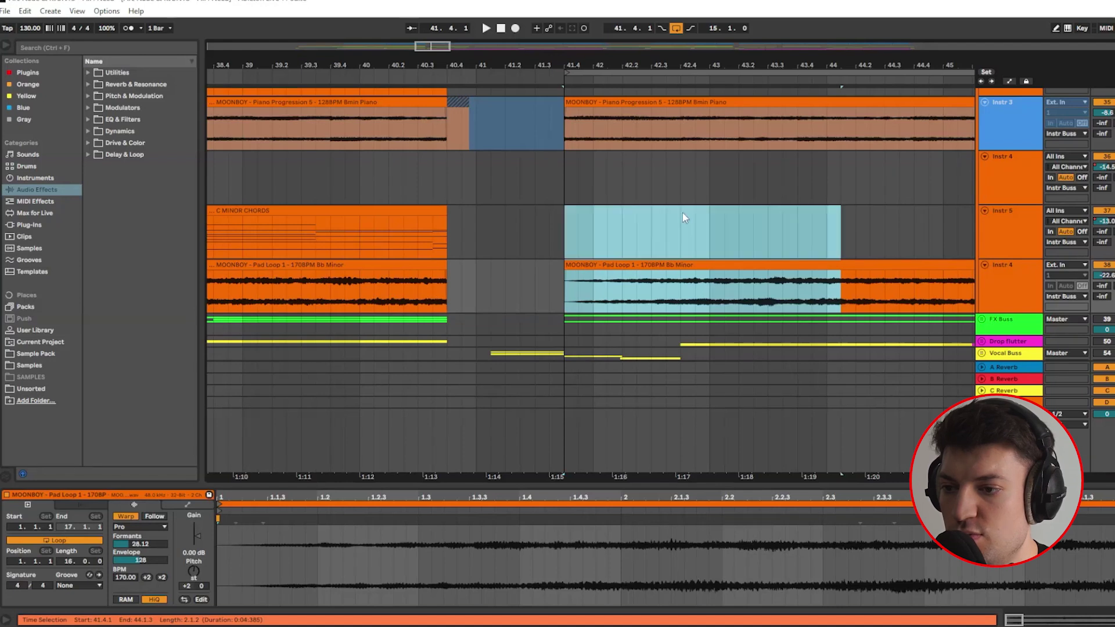
pyautogui.click(598, 183)
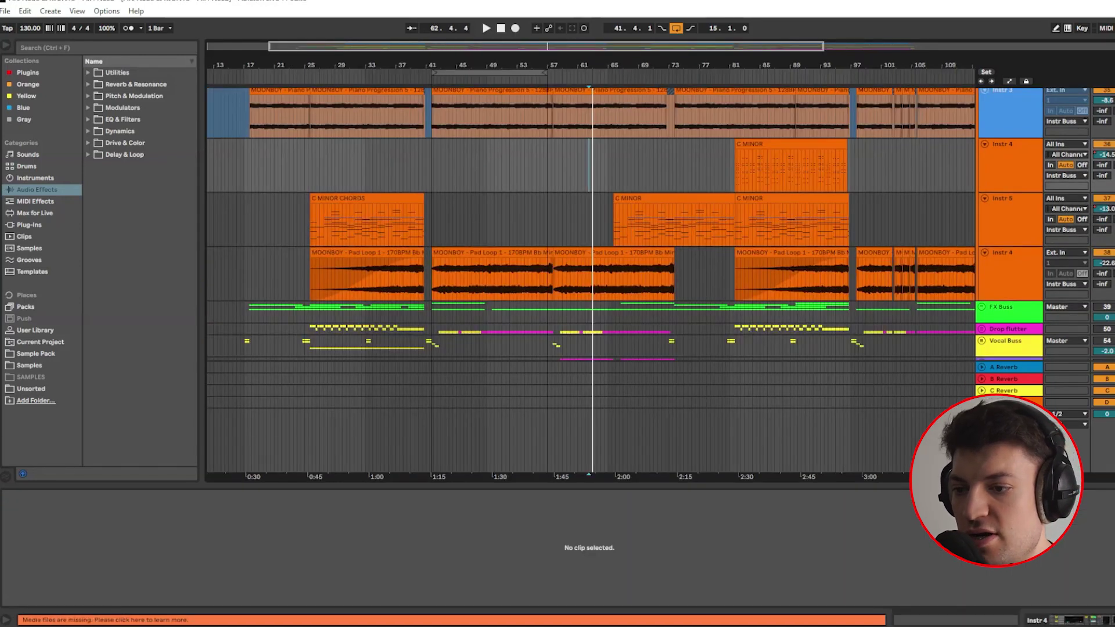
# Step: Highlight the C MINOR chord clips on Instr 5, from the end of the drop through the second build-up
pyautogui.moveTo(615, 223); pyautogui.dragTo(698, 221)
pyautogui.click(724, 221)
pyautogui.click(617, 222)
pyautogui.moveTo(607, 225); pyautogui.dragTo(857, 233)
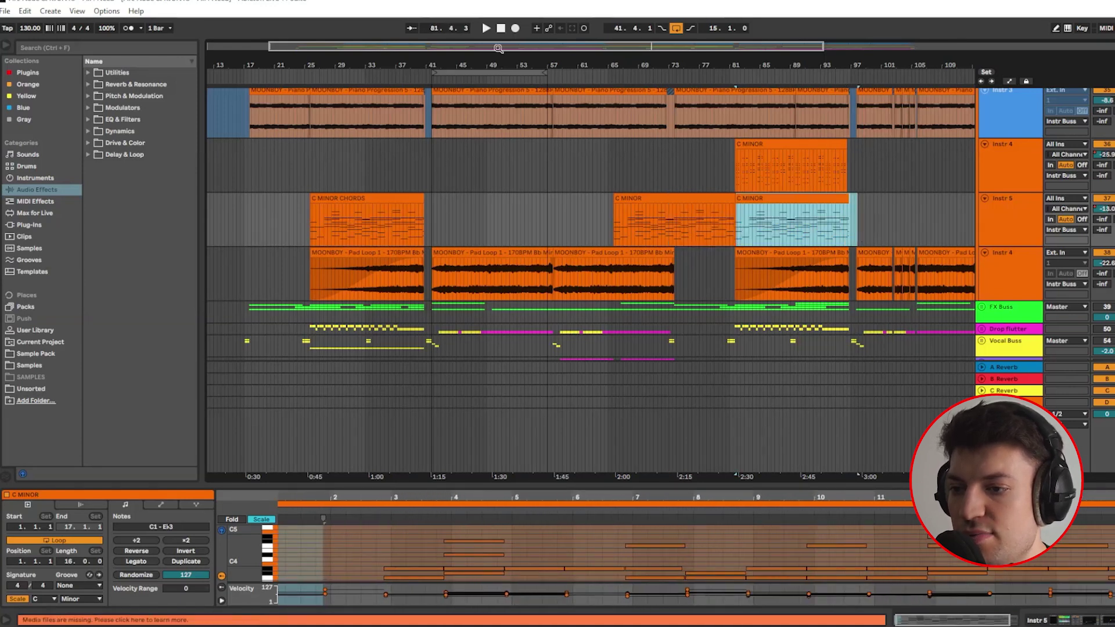
# Step: Highlight the Uplifter clips on FX 2, the Vinyl Crackle on FX 4 and the SLCTD Transition clips on FX 3
pyautogui.moveTo(269, 45); pyautogui.dragTo(208, 46)
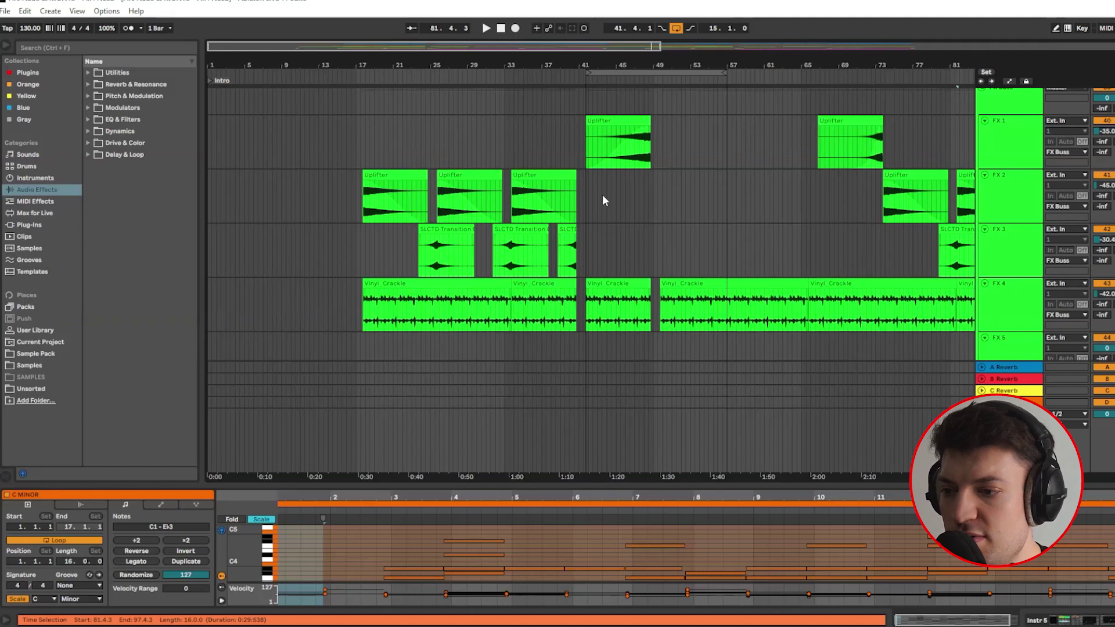
pyautogui.scroll(-2, 465, 192)
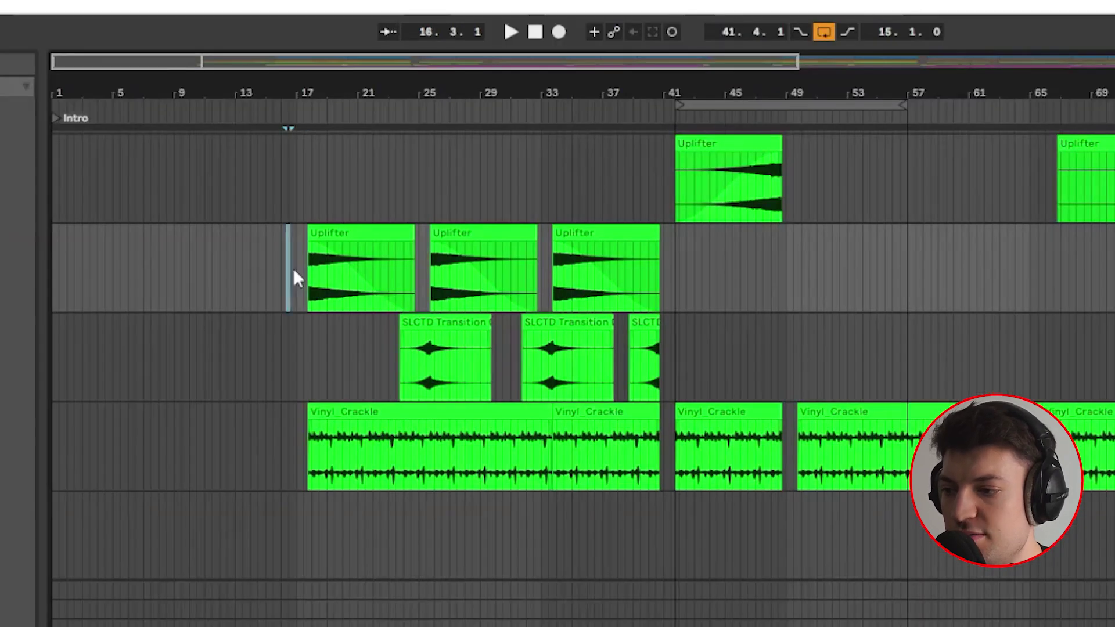
pyautogui.moveTo(351, 154); pyautogui.dragTo(605, 156)
pyautogui.scroll(-2, 464, 348)
pyautogui.moveTo(292, 398); pyautogui.dragTo(751, 399)
pyautogui.scroll(1, 367, 331)
pyautogui.moveTo(367, 323); pyautogui.dragTo(505, 317)
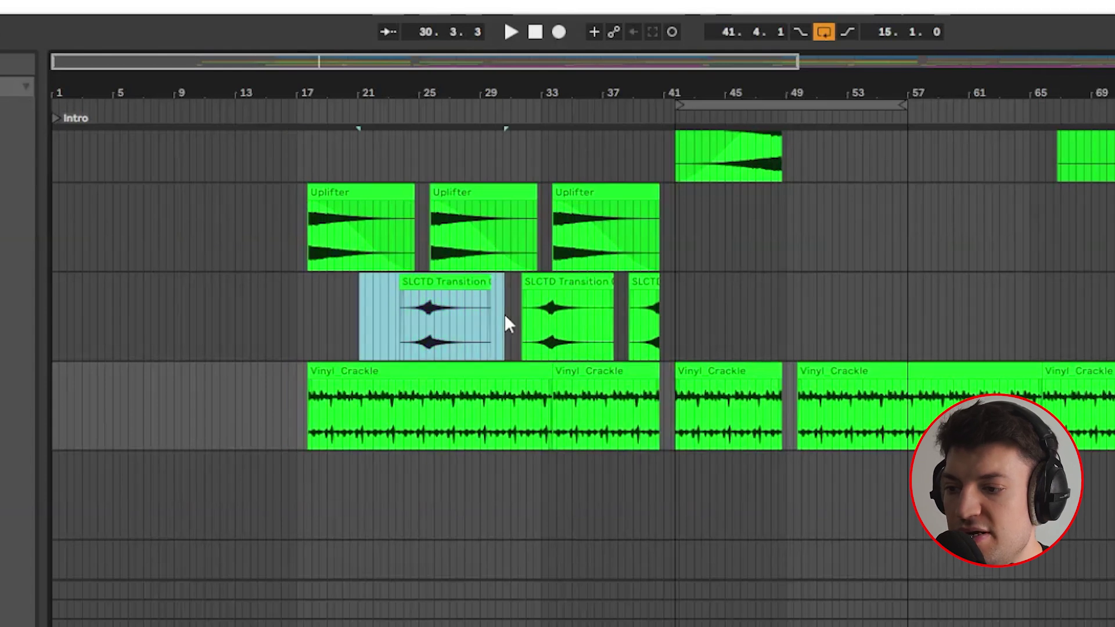
pyautogui.moveTo(378, 319); pyautogui.dragTo(744, 327)
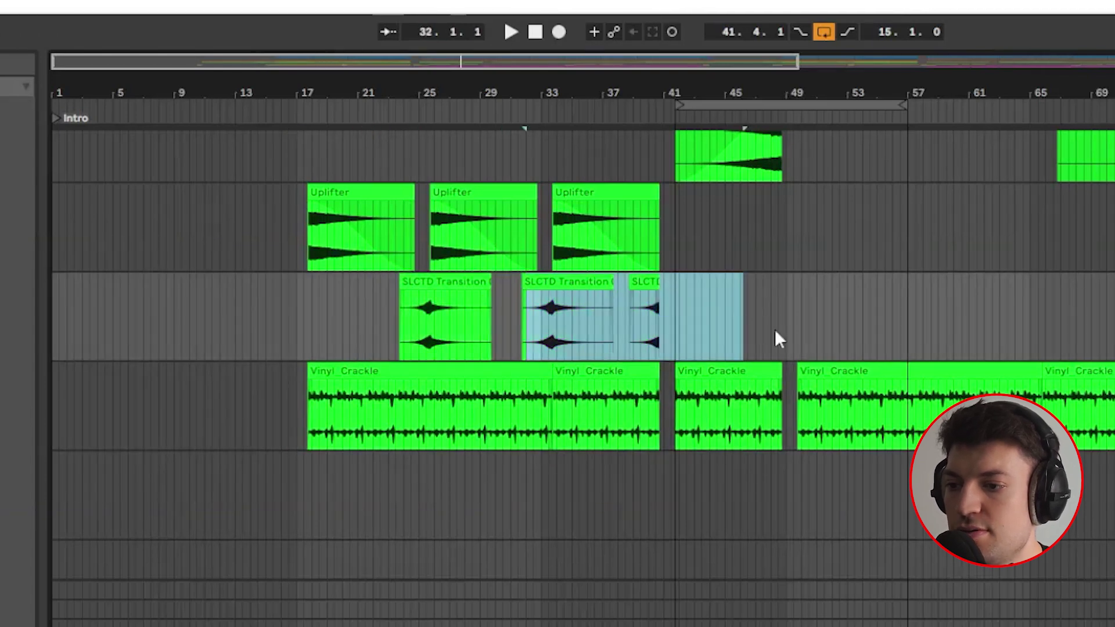
# Step: Highlight the Uplifter on FX 1 at the first drop and look over the FX clips across the arrangement
pyautogui.scroll(2, 775, 329)
pyautogui.moveTo(619, 250); pyautogui.dragTo(842, 246)
pyautogui.hscroll(4, 813, 275)
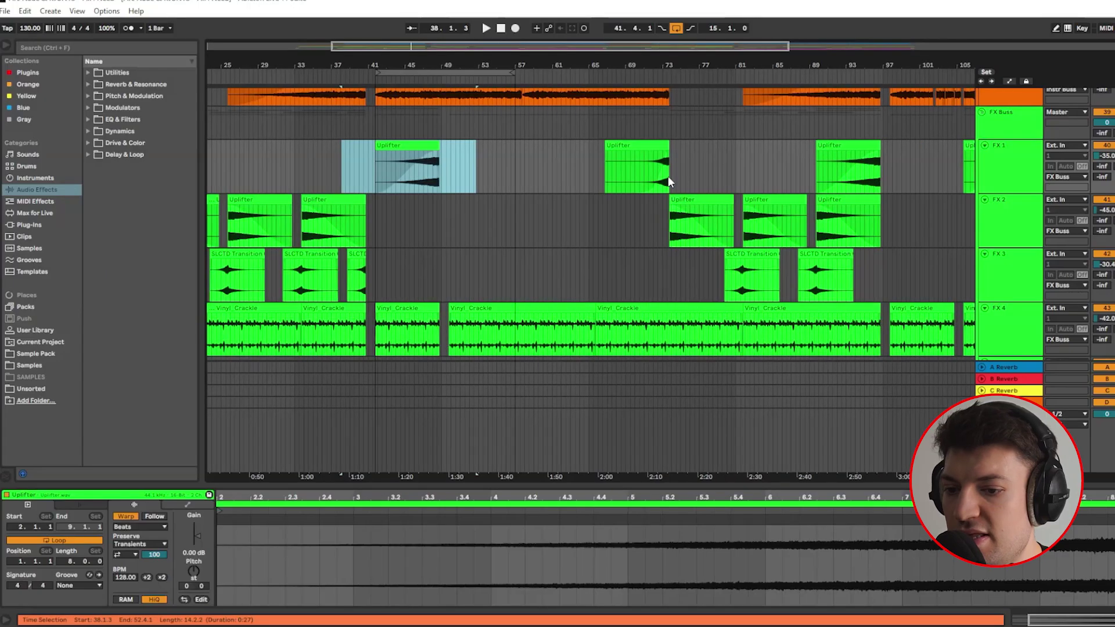
pyautogui.scroll(-1, 667, 181)
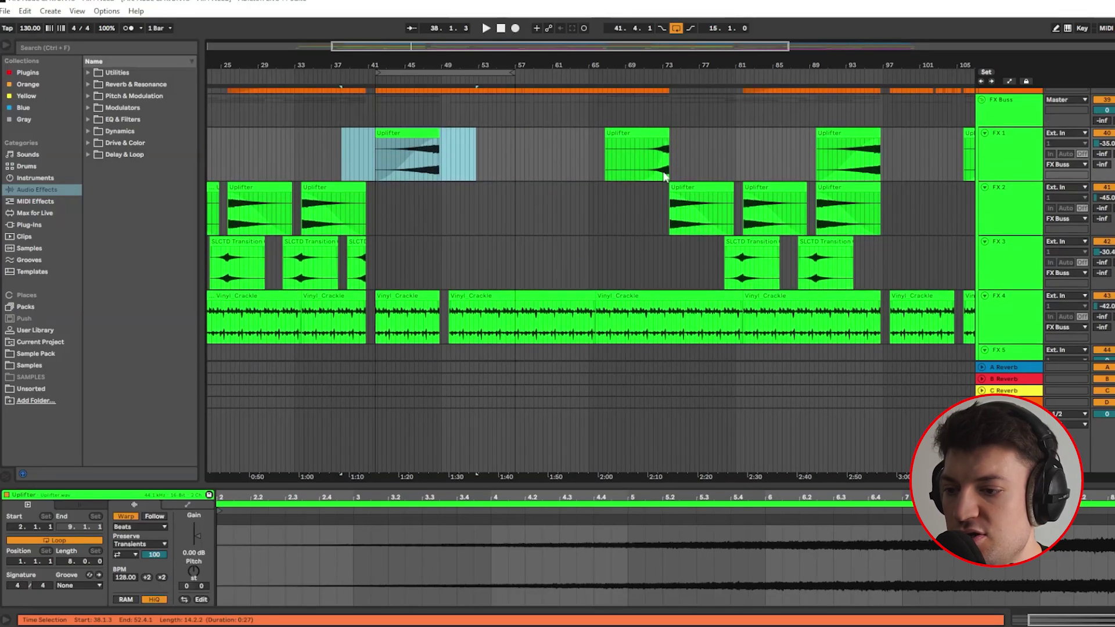
pyautogui.hscroll(6, 668, 182)
pyautogui.hscroll(-8, 668, 232)
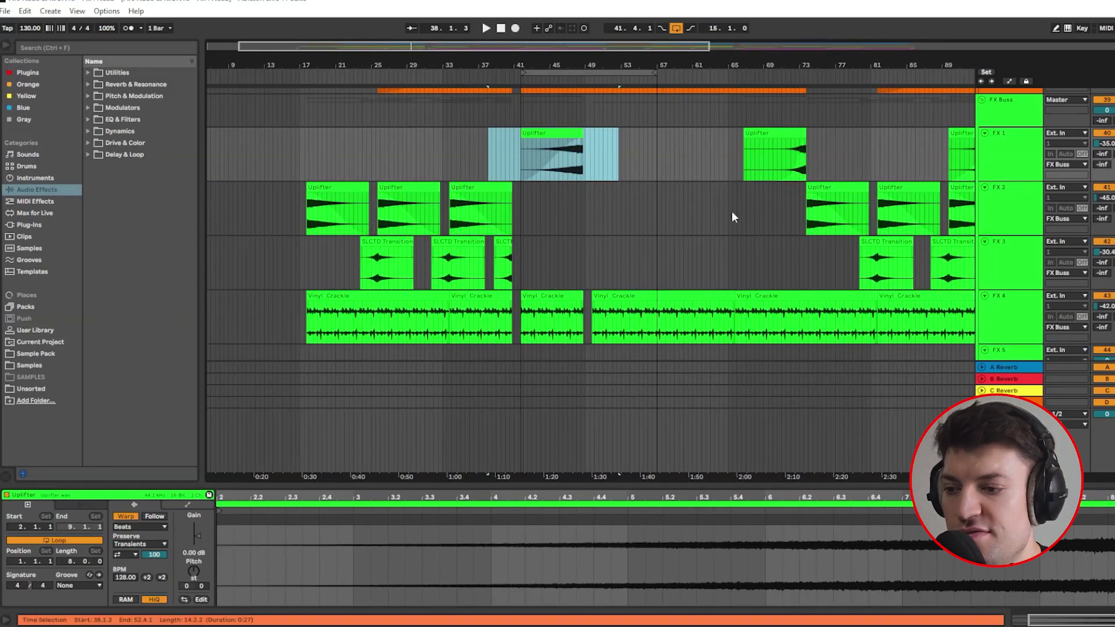
# Step: Fold all track groups and fit the whole arrangement in view
pyautogui.press('-')
pyautogui.hotkey('alt', 'u')
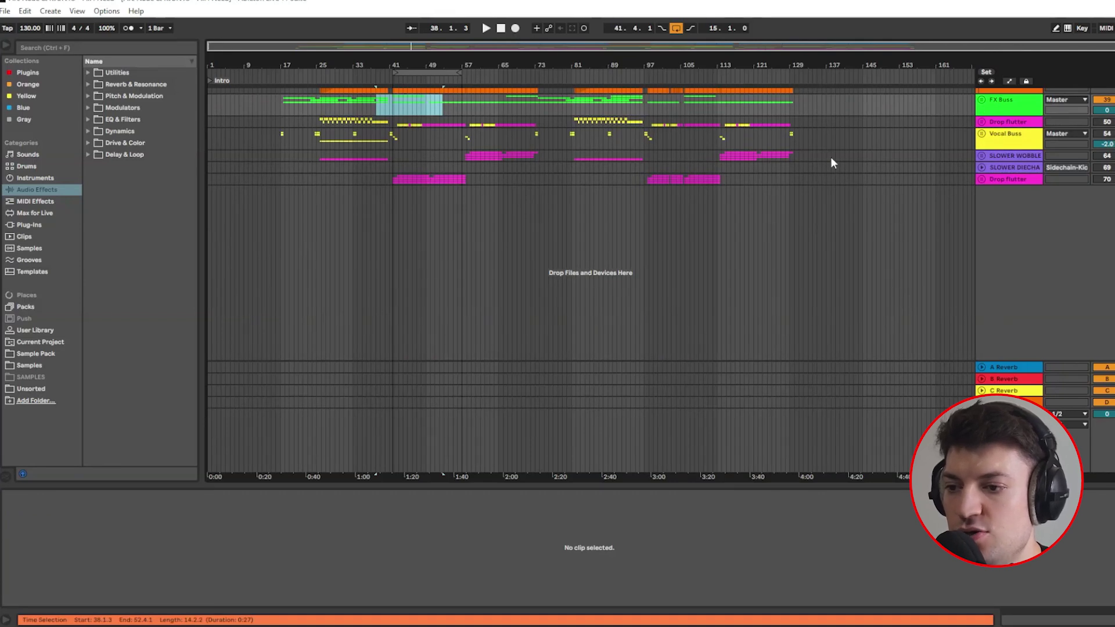
pyautogui.scroll(3, 420, 126)
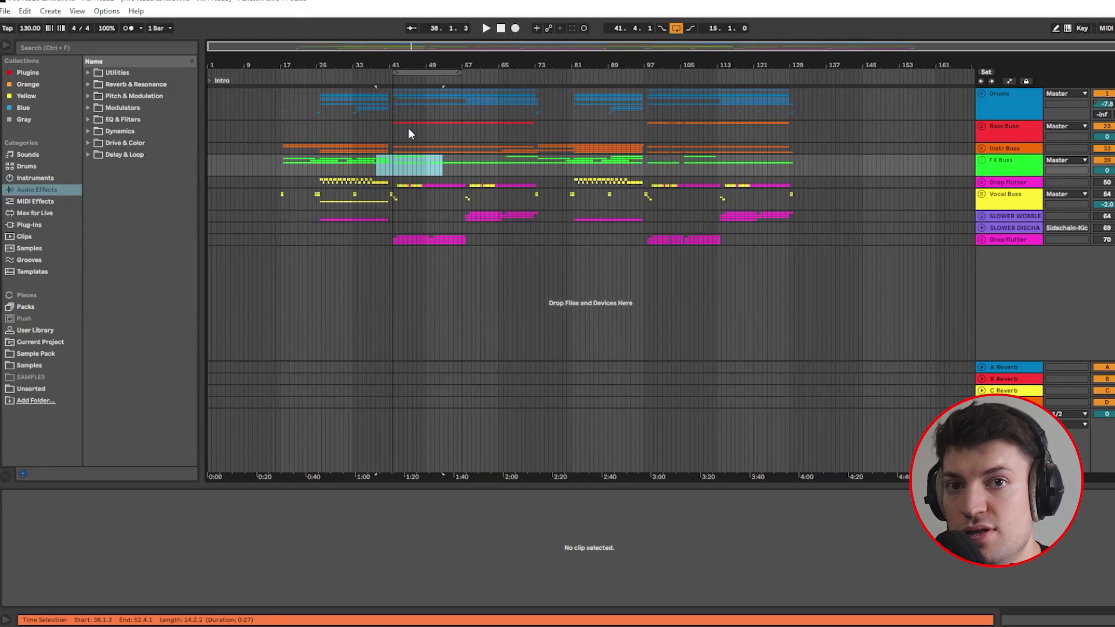
# Step: Place the insert marker ahead of the first FX clips, at the drop (41.4.1) and at the first vocal clip (17.1.1)
pyautogui.click(284, 168)
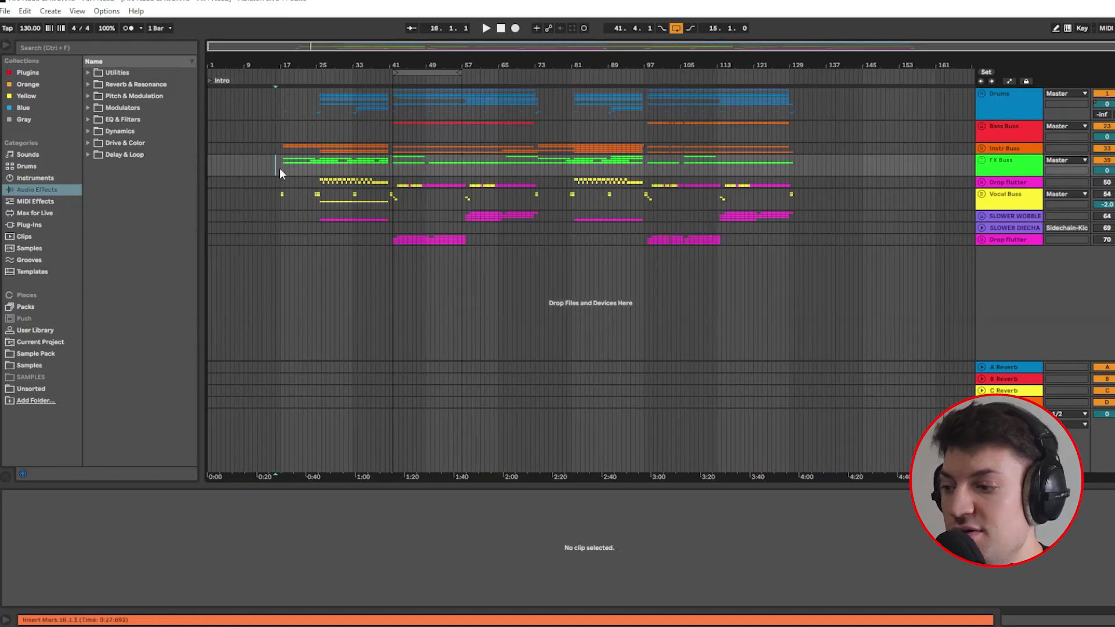
pyautogui.press('+')
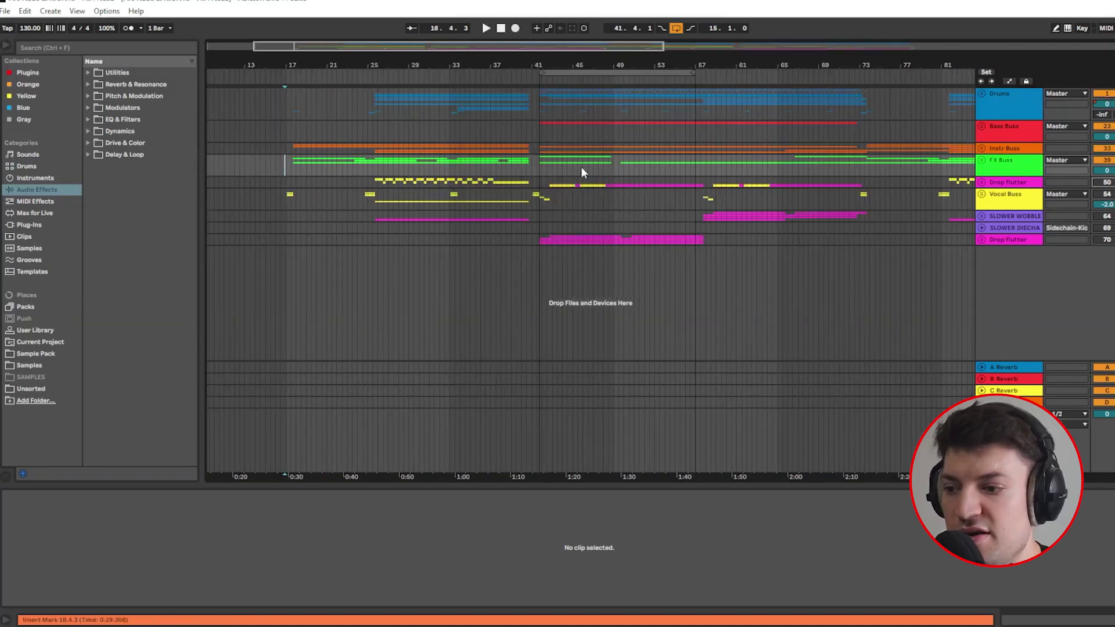
pyautogui.click(539, 169)
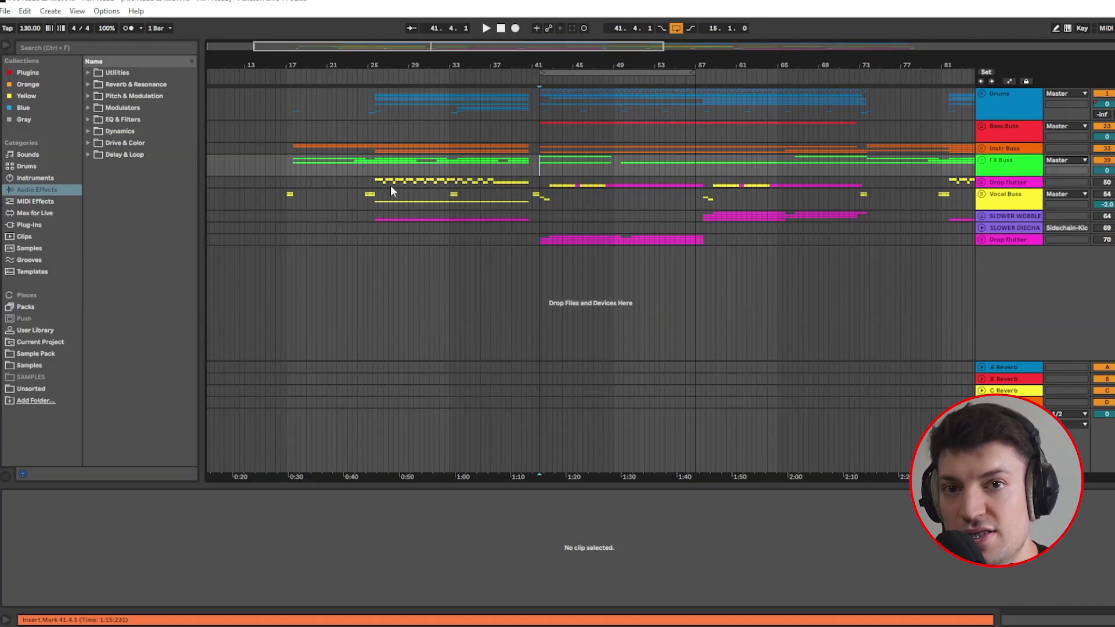
pyautogui.click(293, 198)
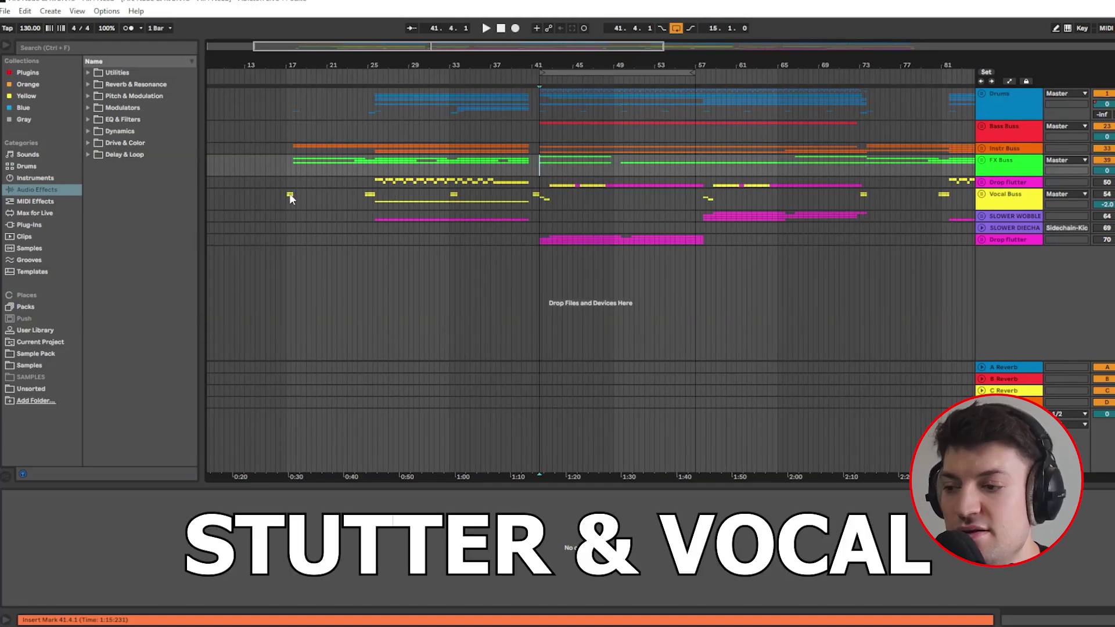
pyautogui.click(289, 200)
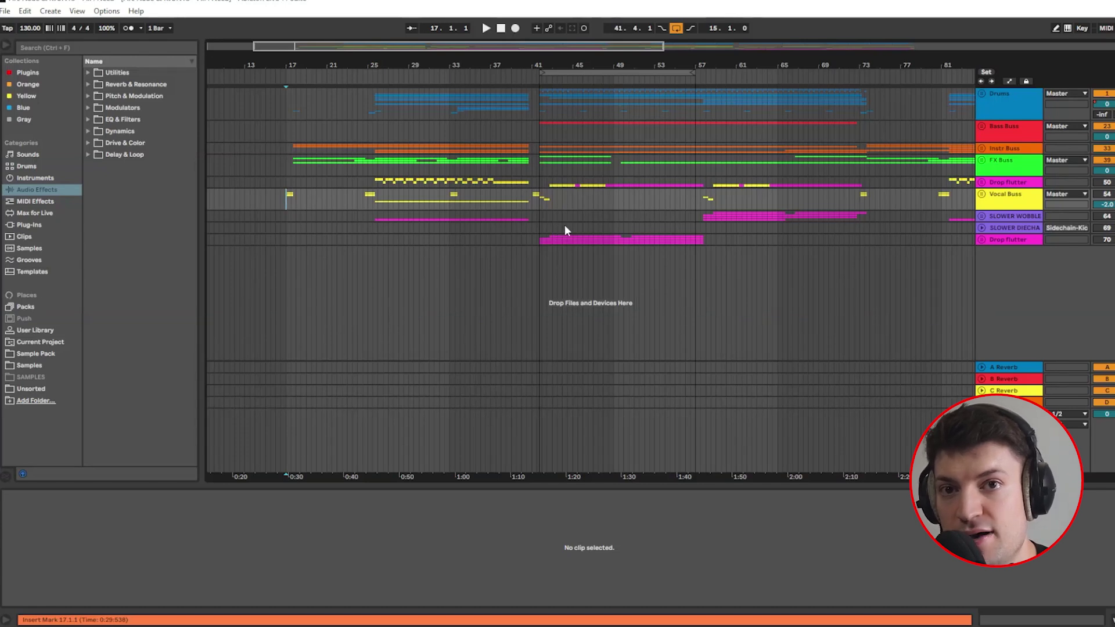
# Step: Select the Drop flutter, Vocal Buss, SLOWER WOBBLE and SLOWER DIECHA groups in turn to point out the stutter and vocal layers
pyautogui.click(1006, 183)
pyautogui.click(1001, 198)
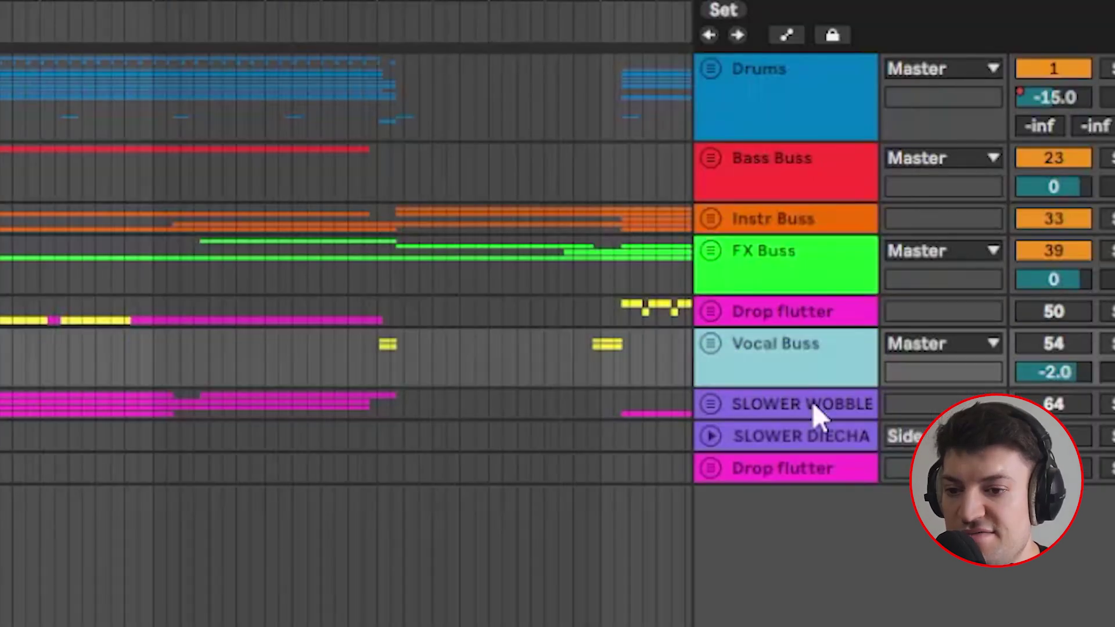
pyautogui.click(810, 414)
pyautogui.click(813, 468)
pyautogui.click(818, 410)
pyautogui.click(810, 314)
pyautogui.click(806, 343)
pyautogui.click(817, 404)
pyautogui.click(796, 435)
pyautogui.click(793, 467)
pyautogui.click(810, 437)
pyautogui.click(816, 405)
pyautogui.click(817, 313)
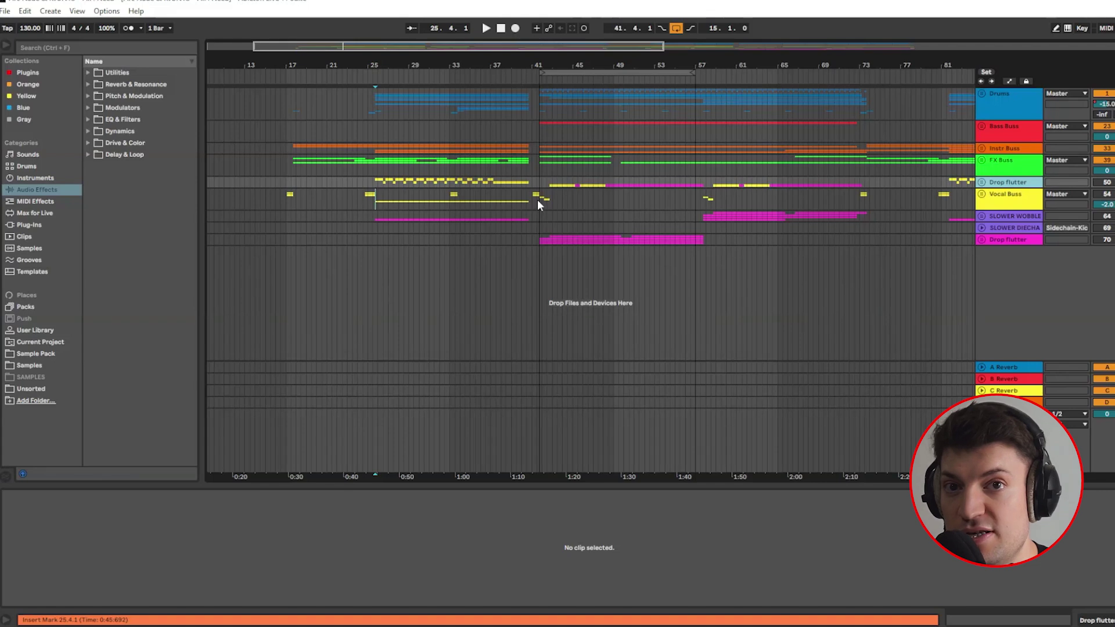
# Step: Unfold the Vocal Buss group and play the first vocal clips at bar 17
pyautogui.click(284, 197)
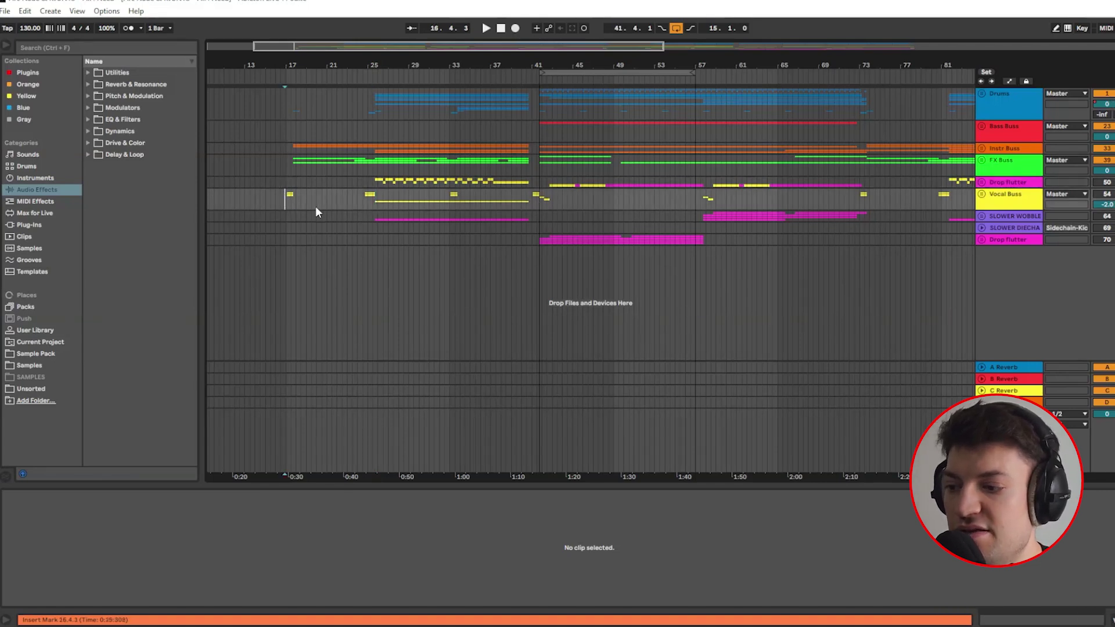
pyautogui.press('u')
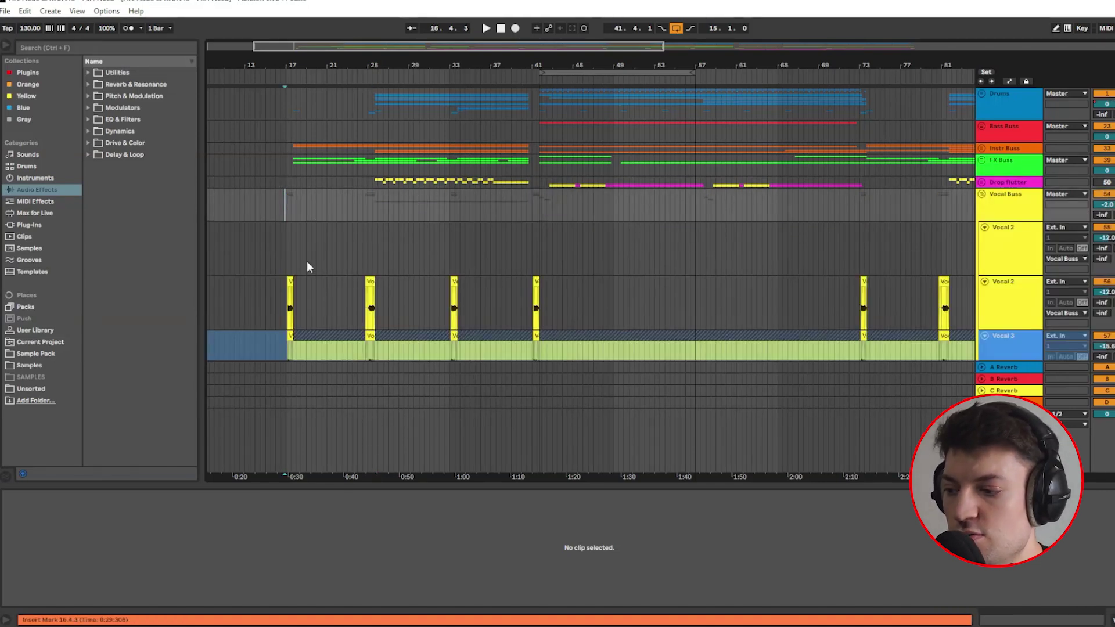
pyautogui.scroll(5, 269, 272)
pyautogui.press('space')
pyautogui.scroll(-3, 439, 168)
pyautogui.press('space')
# Step: Examine the repeated Vocal 3 and Vocal 4 clips and the Female Vocal clips around bars 41 and 42
pyautogui.moveTo(360, 46); pyautogui.dragTo(414, 48)
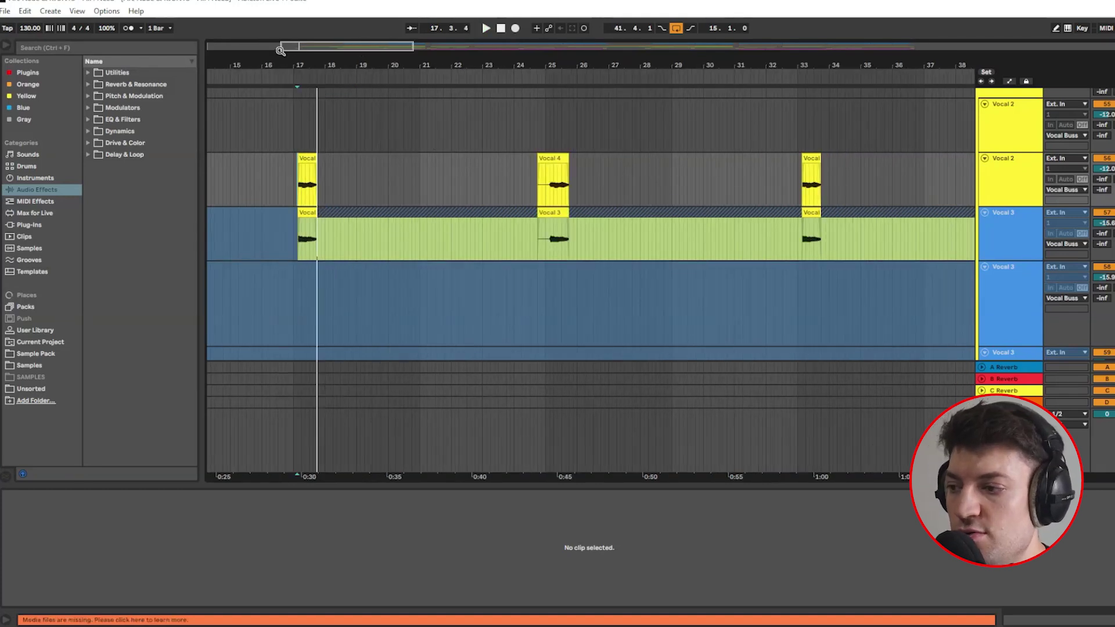
pyautogui.moveTo(280, 51); pyautogui.dragTo(315, 55)
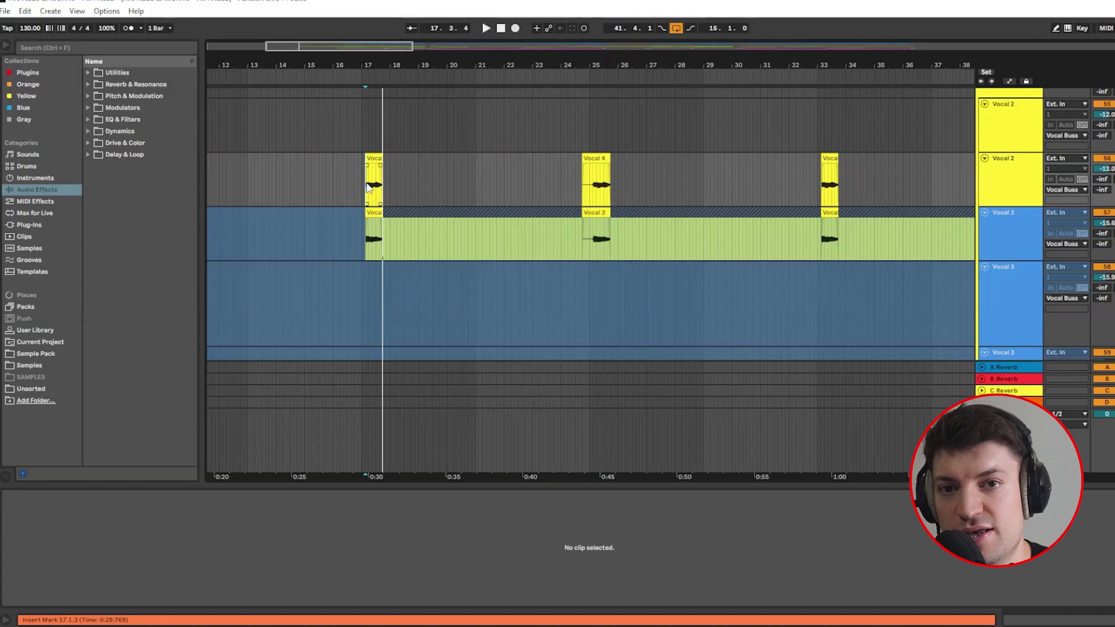
pyautogui.scroll(-5, 254, 201)
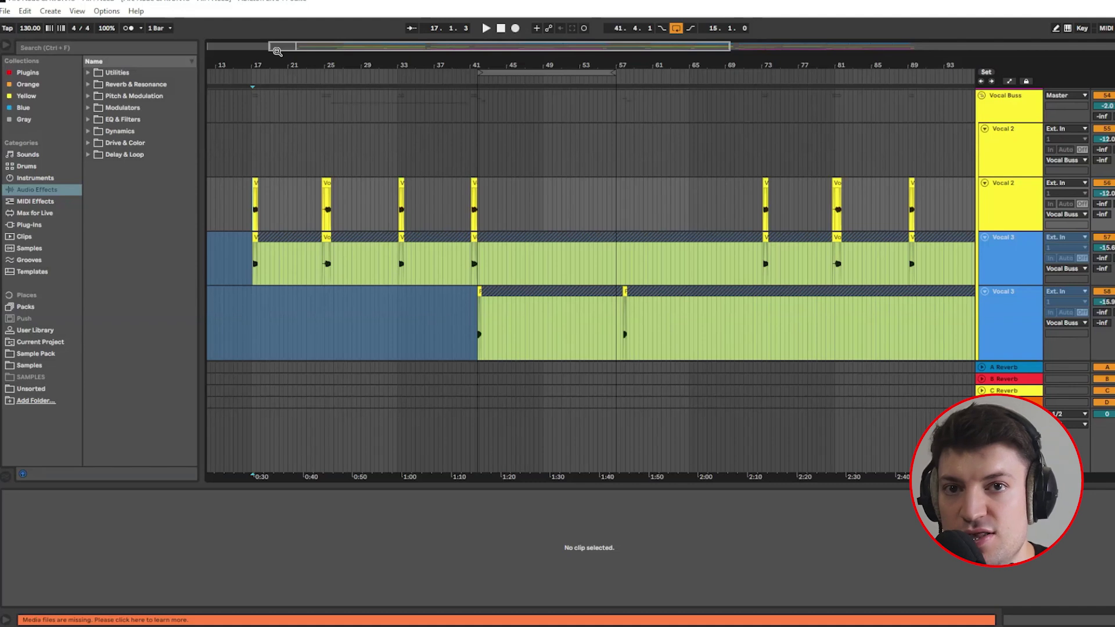
pyautogui.moveTo(277, 51); pyautogui.dragTo(280, 206)
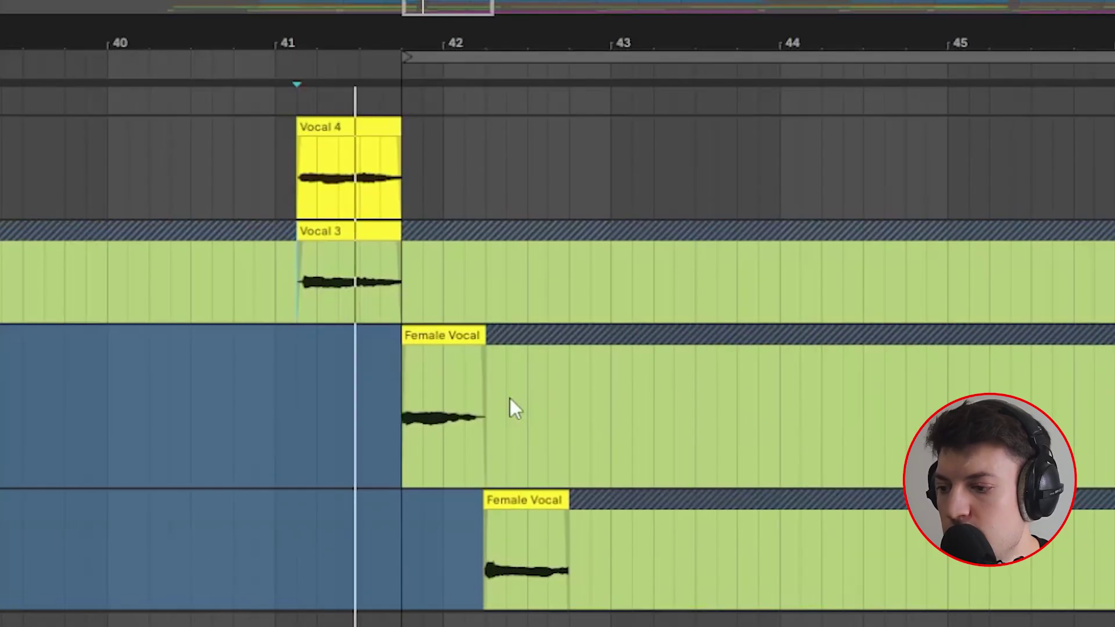
pyautogui.scroll(-1, 510, 401)
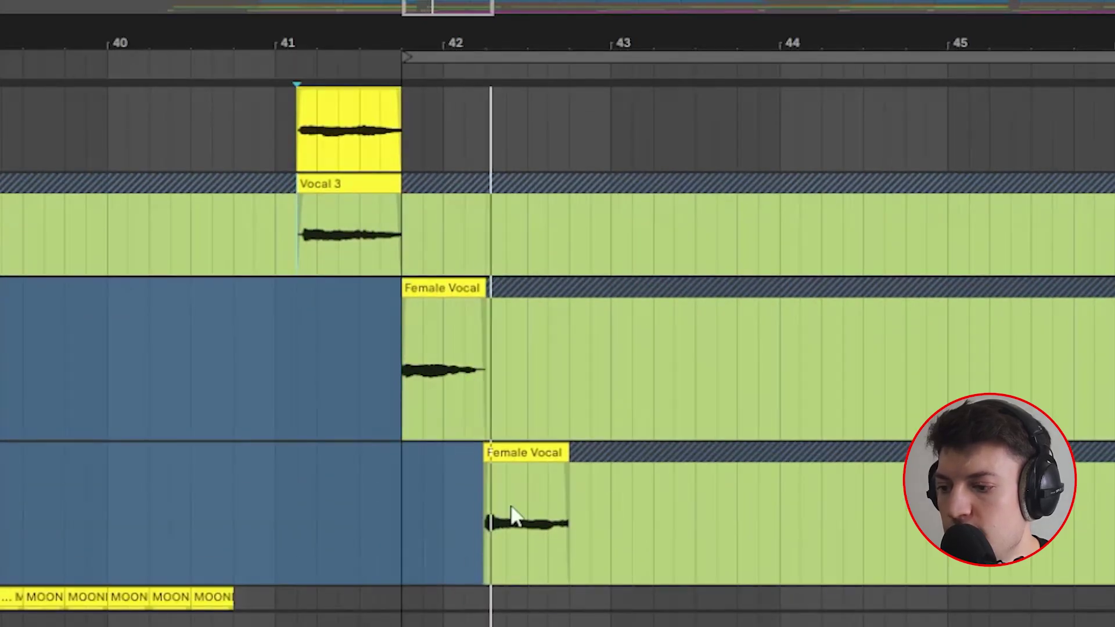
# Step: Select the time range from 42.4.3 to 46.1.1, directly after the Female Vocal clips at the drop
pyautogui.scroll(-2, 574, 523)
pyautogui.moveTo(505, 167); pyautogui.dragTo(941, 171)
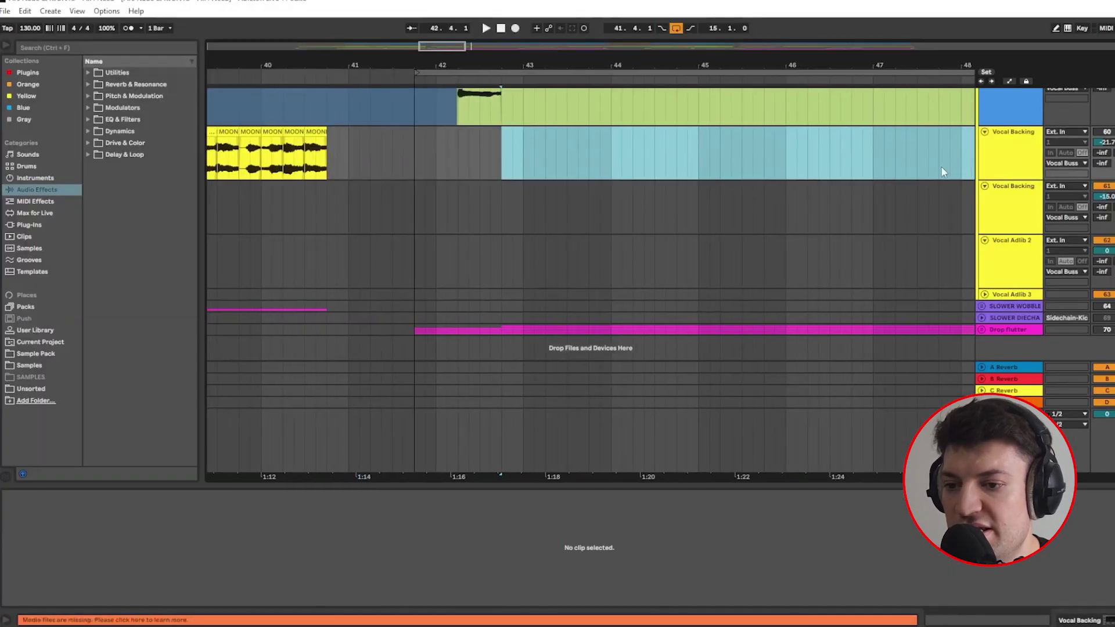
pyautogui.click(590, 161)
pyautogui.scroll(-4, 591, 161)
pyautogui.moveTo(500, 292); pyautogui.dragTo(621, 326)
pyautogui.scroll(4, 540, 253)
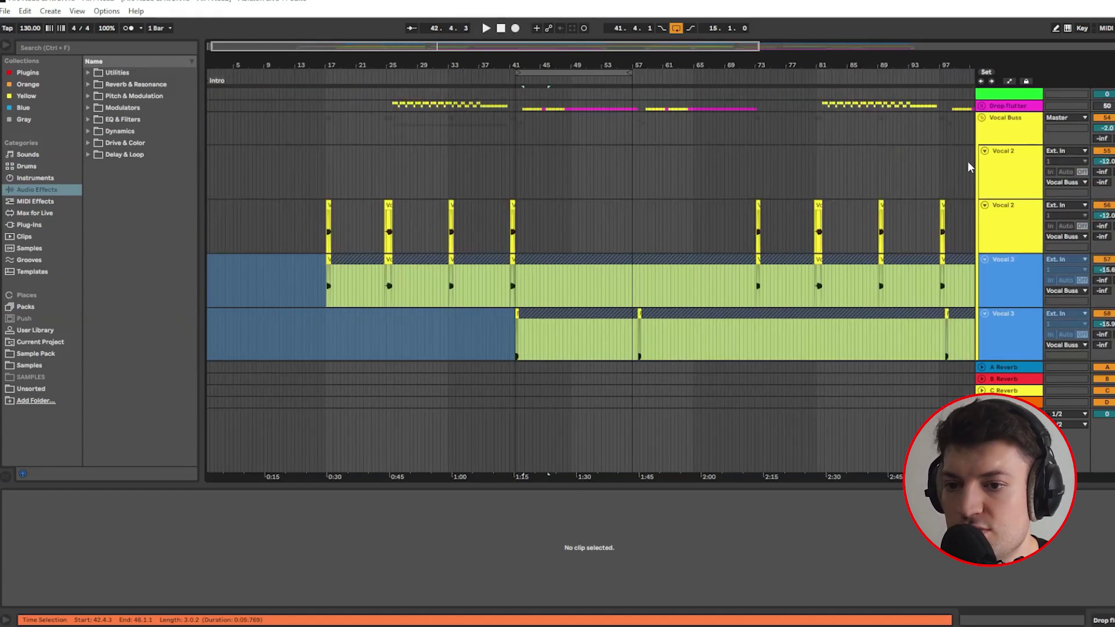
# Step: Select the Vocal Buss group to point out the vocal tracks it contains
pyautogui.scroll(2, 976, 168)
pyautogui.click(1015, 171)
pyautogui.scroll(-2, 563, 304)
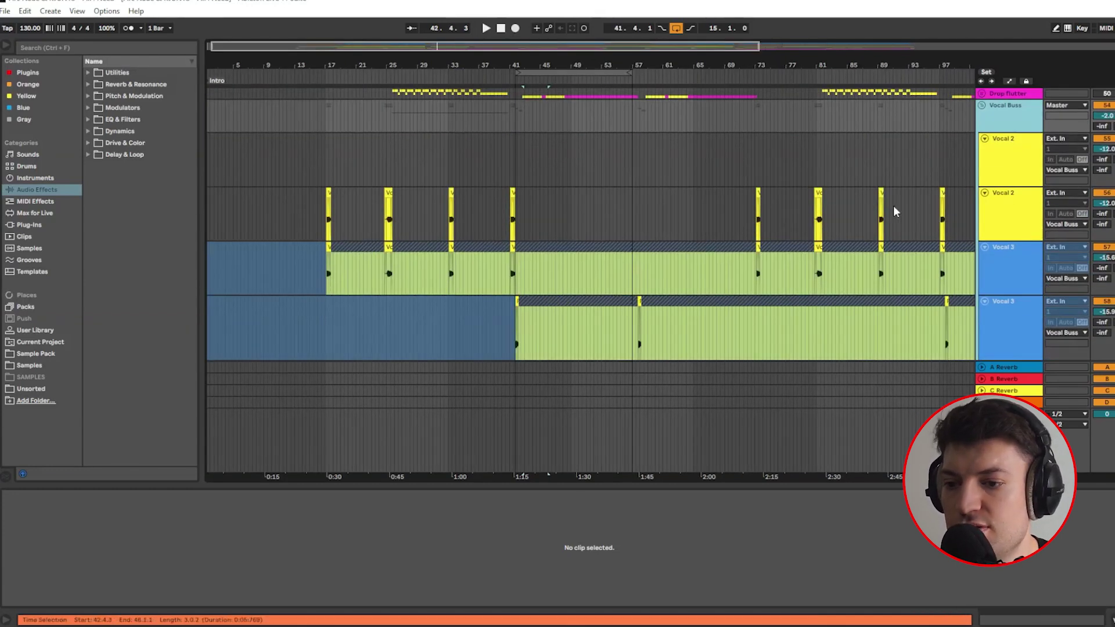
pyautogui.click(1029, 136)
# Step: Mark the first Vocal 4 and Vocal 3 clips between 17.1.1 and 18.1.1, and return the insert marker to 17.1.1
pyautogui.click(326, 210)
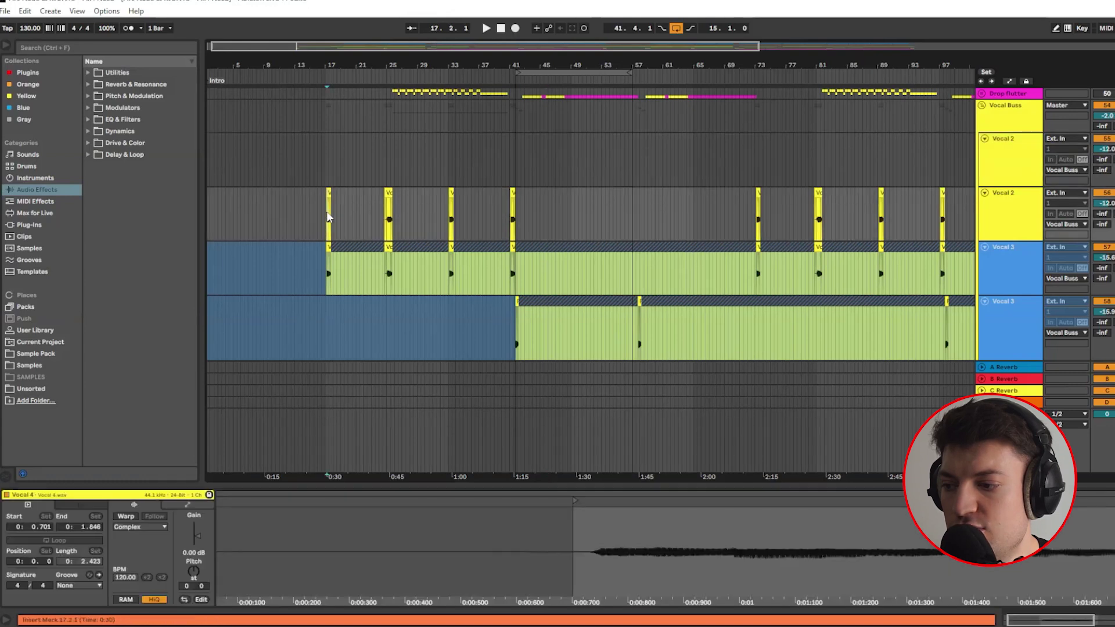
pyautogui.scroll(5, 348, 218)
pyautogui.click(352, 223)
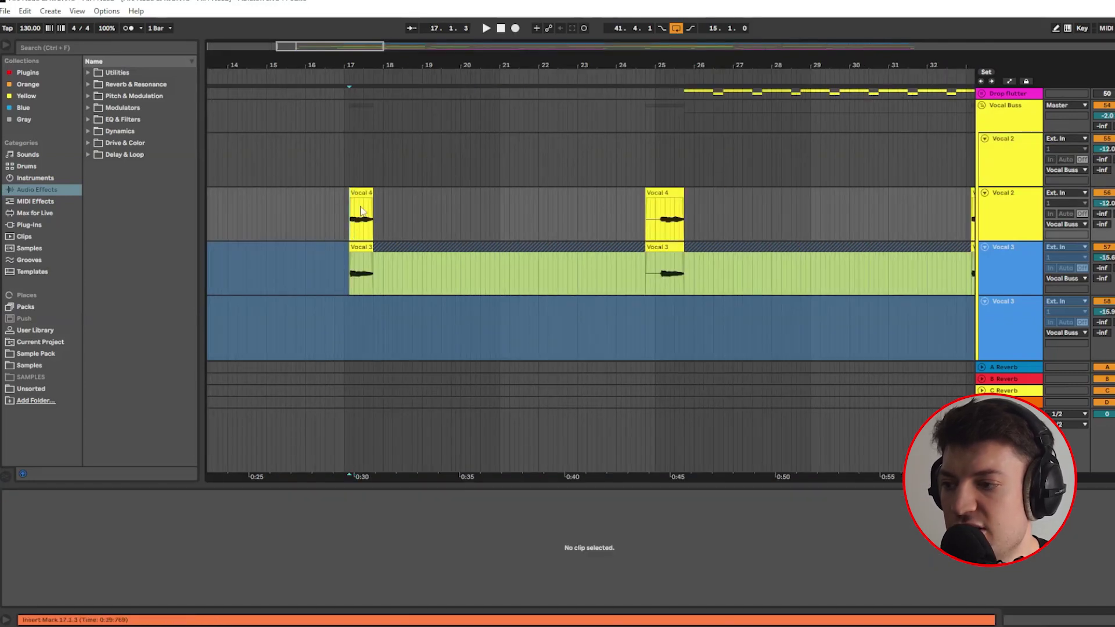
pyautogui.moveTo(347, 157); pyautogui.dragTo(381, 249)
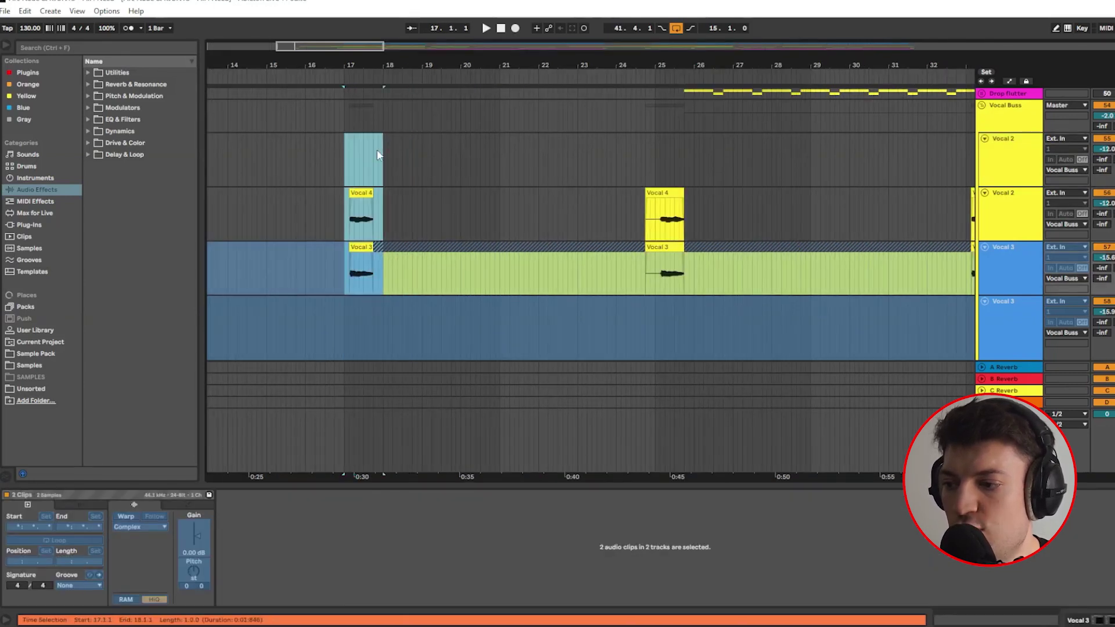
pyautogui.moveTo(378, 140); pyautogui.dragTo(567, 298)
pyautogui.click(350, 162)
pyautogui.scroll(2, 581, 197)
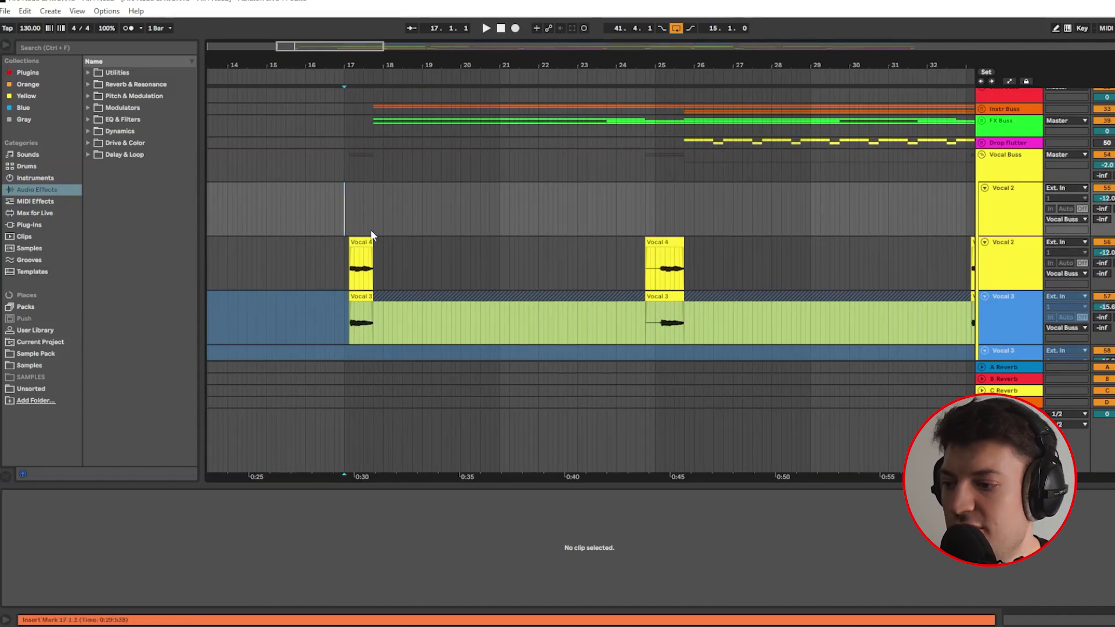
# Step: Select a short range from bar 17 above the first vocal clips and play it briefly
pyautogui.scroll(3, 360, 230)
pyautogui.moveTo(333, 228); pyautogui.dragTo(342, 267)
pyautogui.click(324, 231)
pyautogui.moveTo(343, 200); pyautogui.dragTo(415, 221)
pyautogui.press('space')
pyautogui.press('space')
# Step: Mark the spacing between the repeated vocal clips, over bars 17 to 26 and 33 to 41
pyautogui.moveTo(333, 46); pyautogui.dragTo(484, 47)
pyautogui.moveTo(232, 205); pyautogui.dragTo(392, 209)
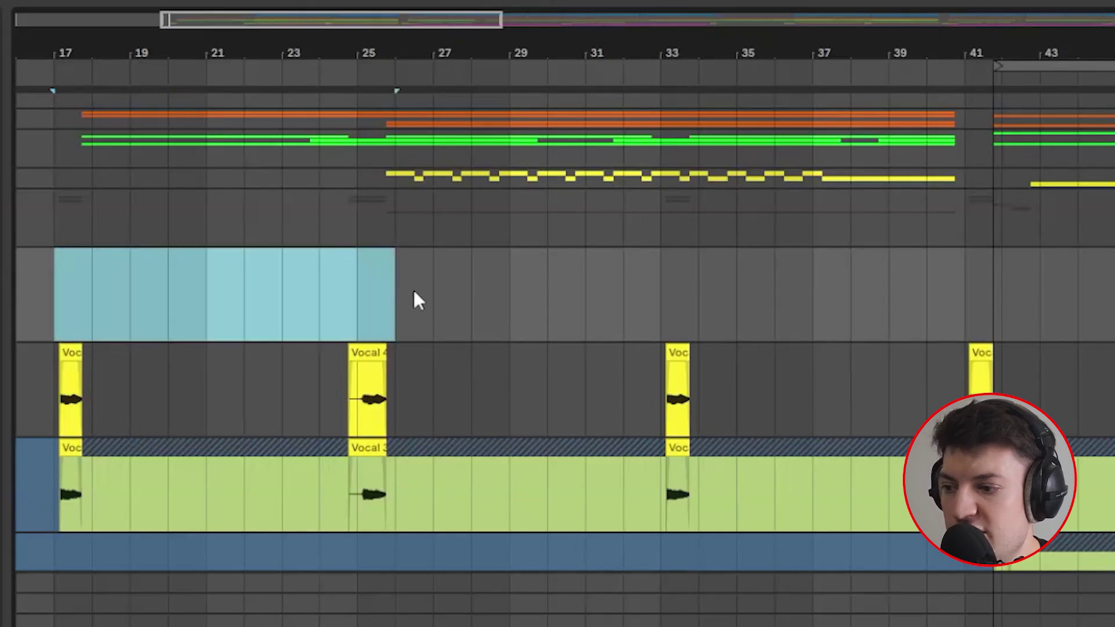
pyautogui.moveTo(105, 316); pyautogui.dragTo(962, 305)
pyautogui.press('-')
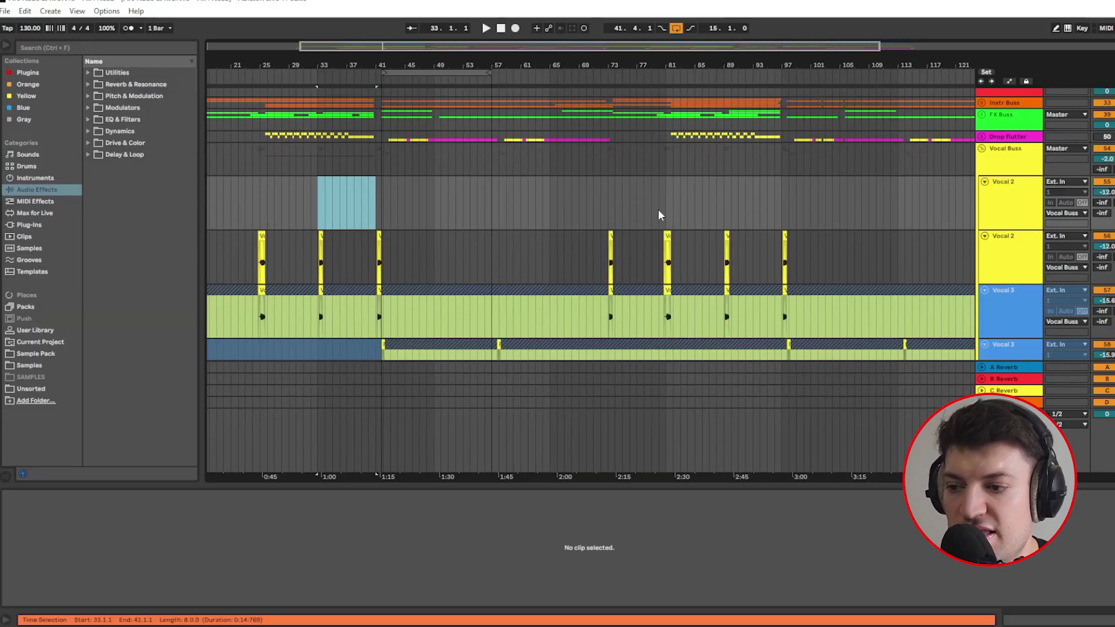
# Step: Point out the break from bar 70 to 73 and the Female Vocal clips repeating around bar 57
pyautogui.moveTo(718, 312); pyautogui.dragTo(757, 312)
pyautogui.scroll(-3, 583, 424)
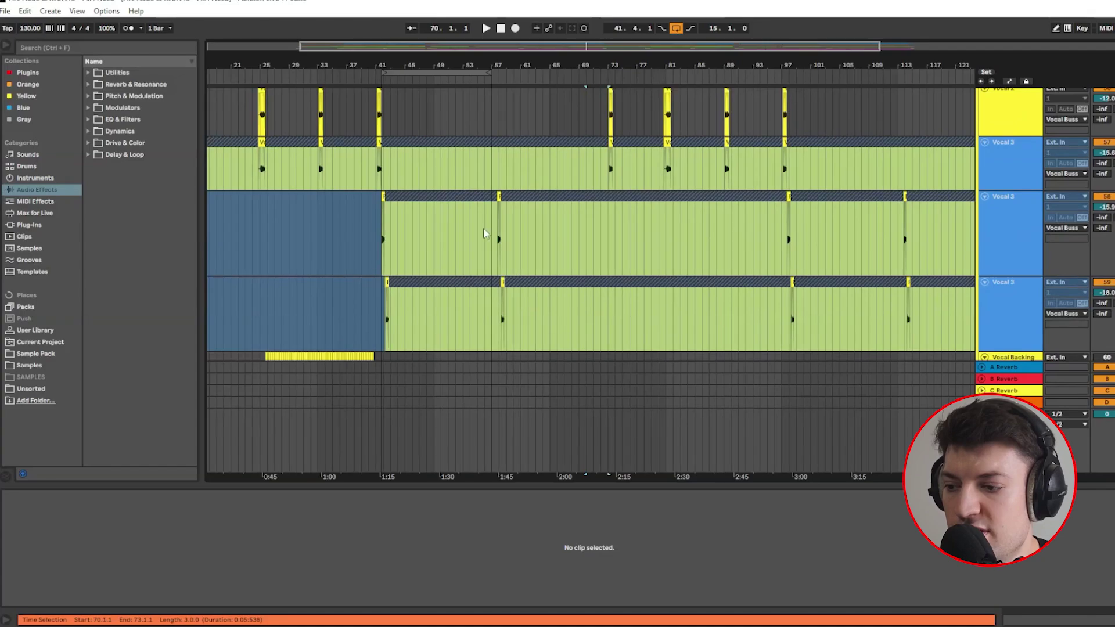
pyautogui.moveTo(484, 229); pyautogui.dragTo(506, 233)
pyautogui.scroll(2, 541, 276)
pyautogui.scroll(-2, 542, 272)
pyautogui.moveTo(618, 228); pyautogui.dragTo(630, 226)
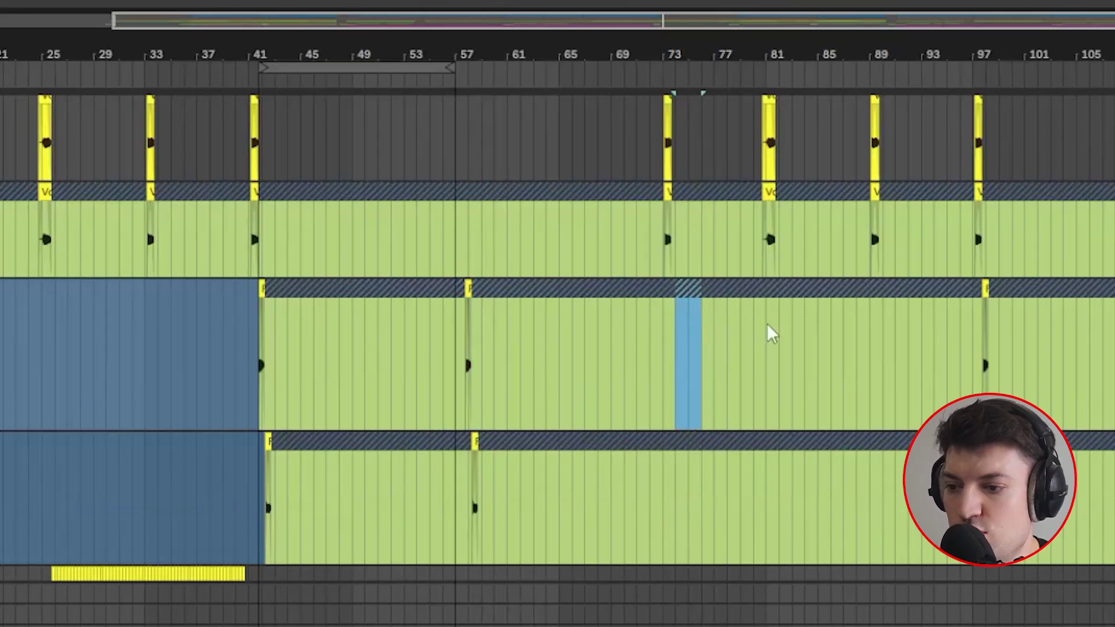
# Step: Select the repeated Vocal 4 and Vocal 3 clips around bars 81 and 97, and the Vocal 4 clip at 80.4.1
pyautogui.scroll(2, 767, 267)
pyautogui.click(766, 217)
pyautogui.moveTo(752, 217); pyautogui.dragTo(808, 268)
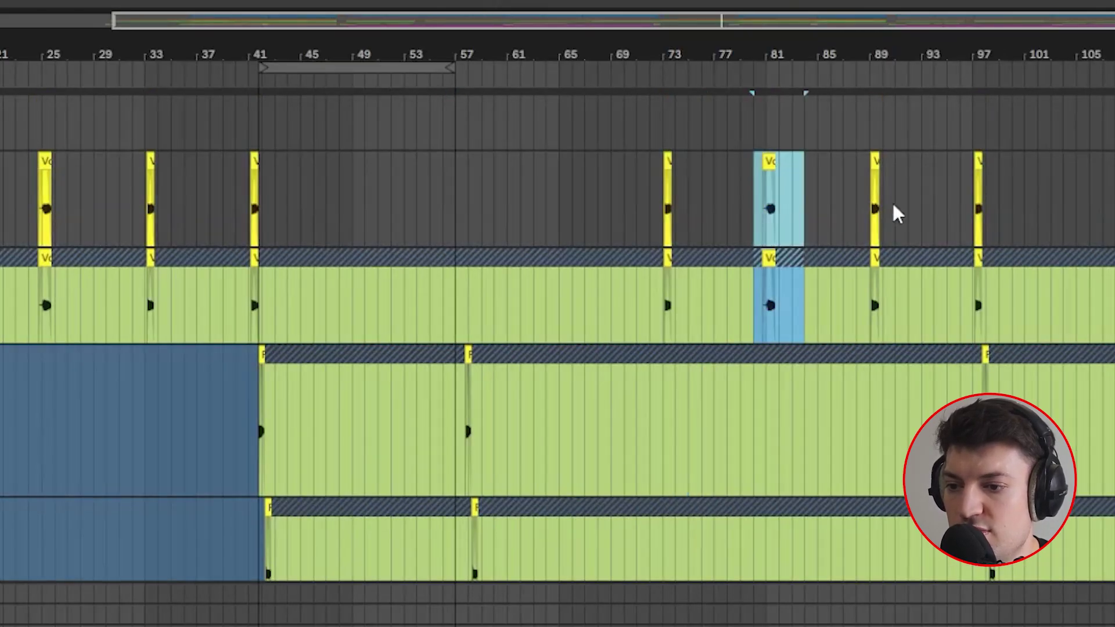
pyautogui.moveTo(947, 216); pyautogui.dragTo(1008, 267)
pyautogui.click(754, 220)
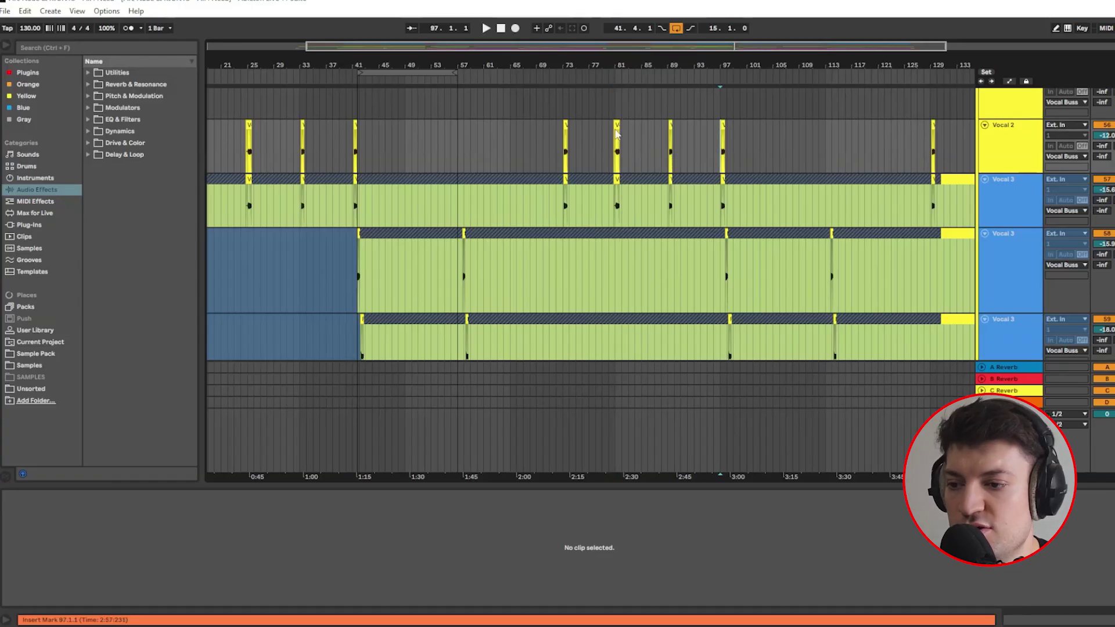
pyautogui.click(617, 134)
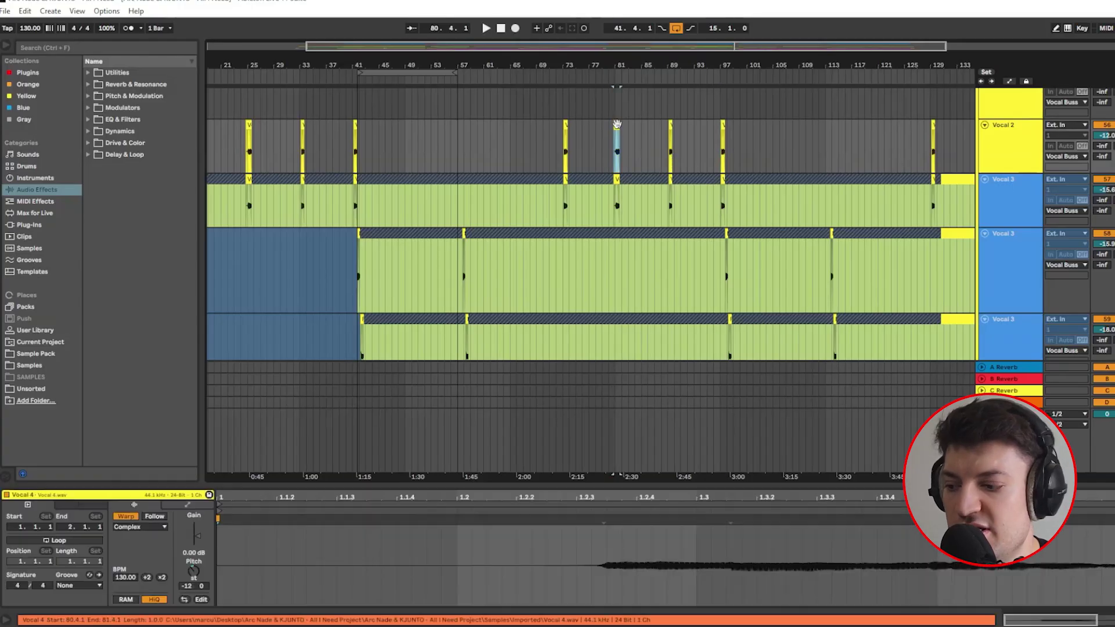
pyautogui.moveTo(947, 47); pyautogui.dragTo(1101, 47)
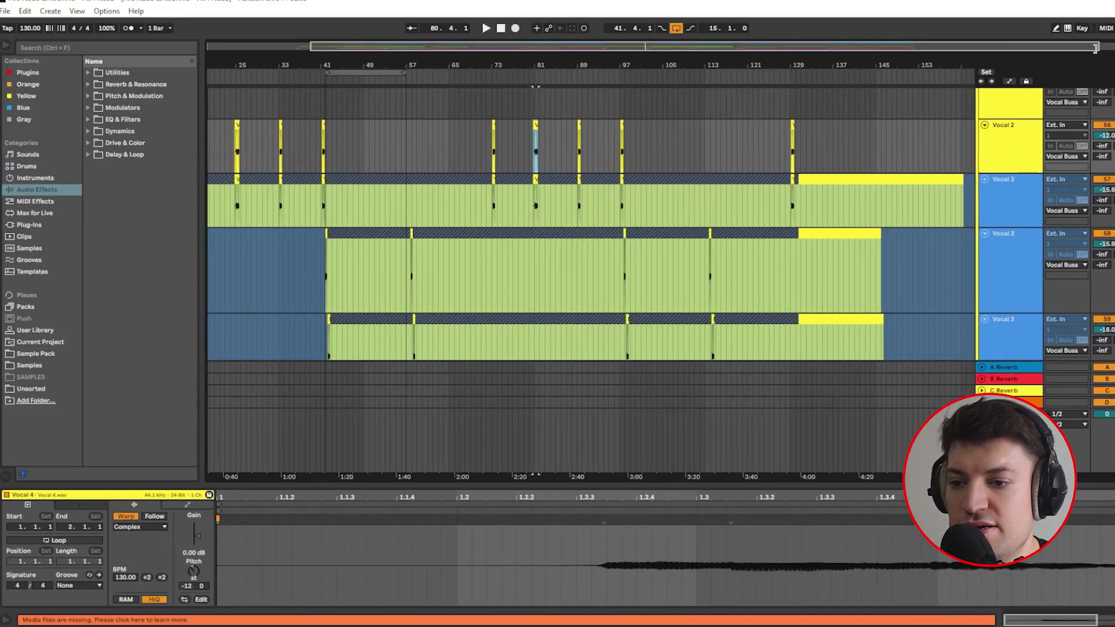
# Step: Play the repeated Female Vocal clips from 57.1.1 and from 57.4.1
pyautogui.click(411, 218)
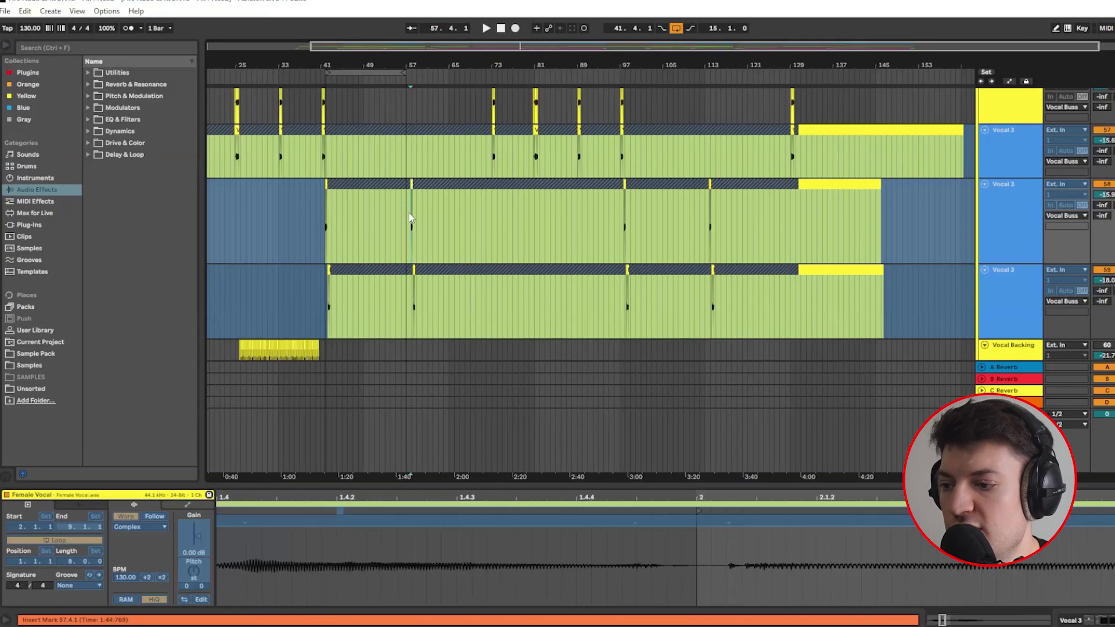
pyautogui.press('space')
pyautogui.scroll(5, 401, 237)
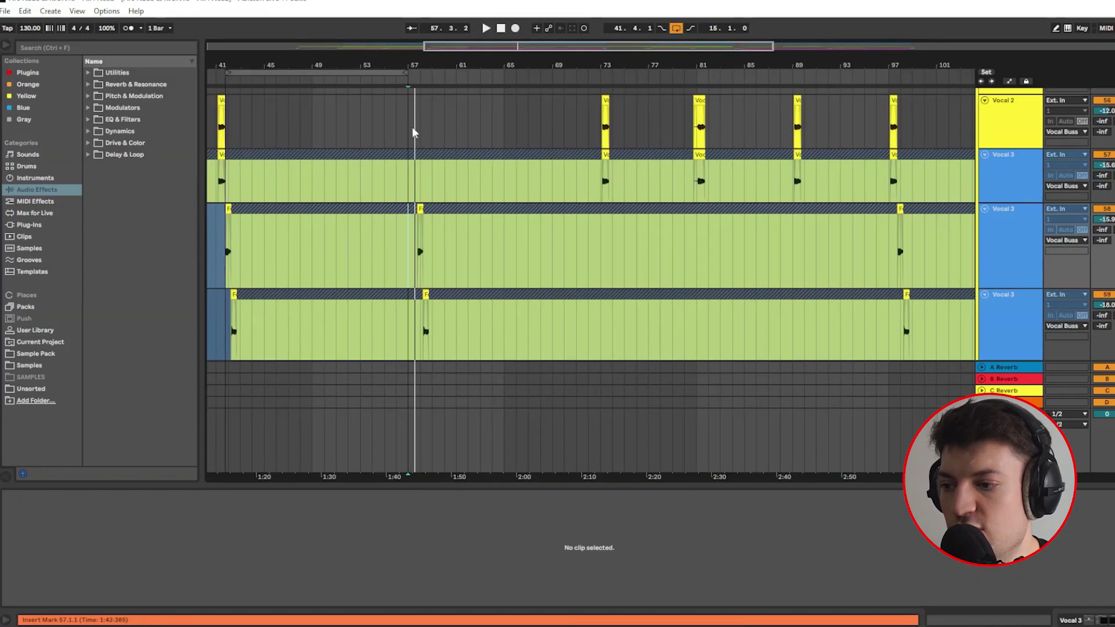
pyautogui.moveTo(413, 126); pyautogui.dragTo(425, 174)
pyautogui.click(414, 231)
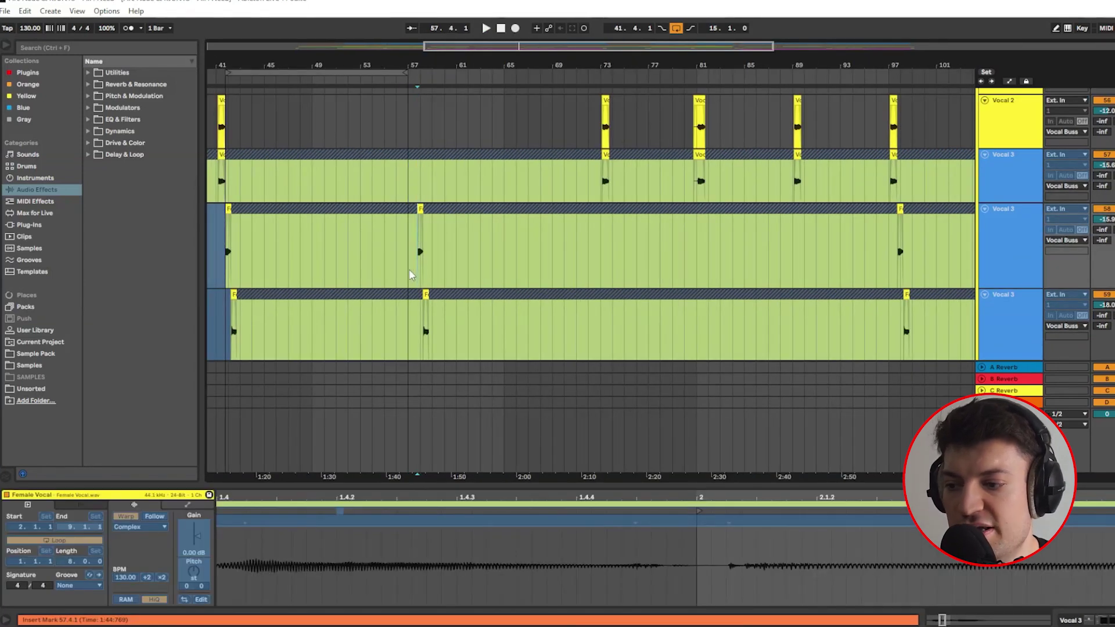
pyautogui.press('space')
# Step: Mark the chopped Female Vocal clips in the Drop flutter group from bar 25 to 42 and play them from 25.1.1
pyautogui.moveTo(425, 48); pyautogui.dragTo(364, 48)
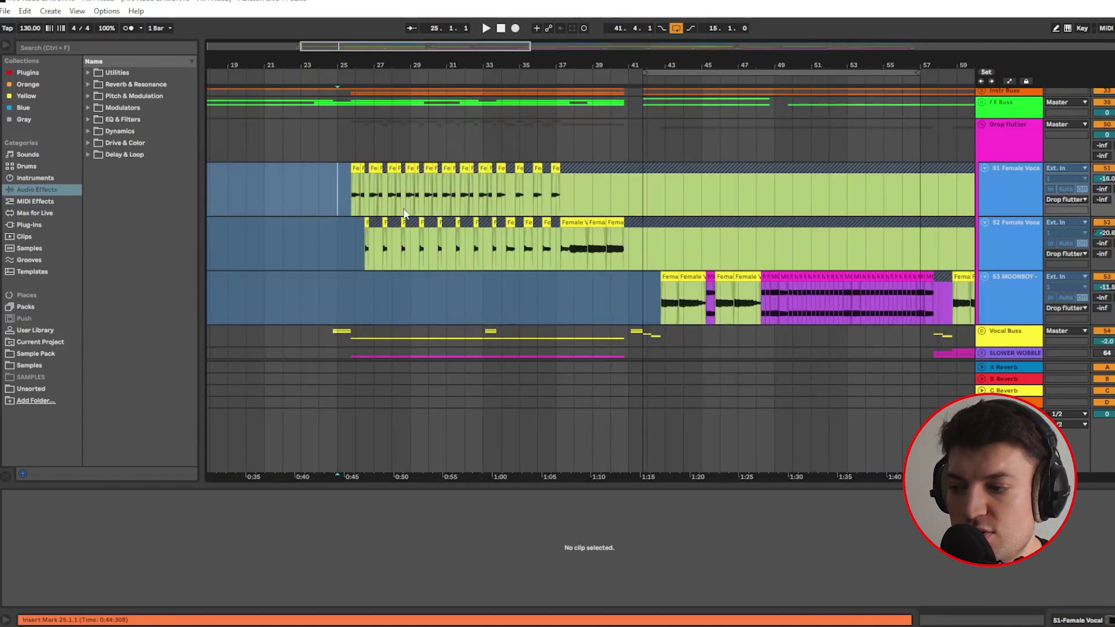
pyautogui.scroll(-1, 392, 163)
pyautogui.moveTo(335, 156); pyautogui.dragTo(640, 266)
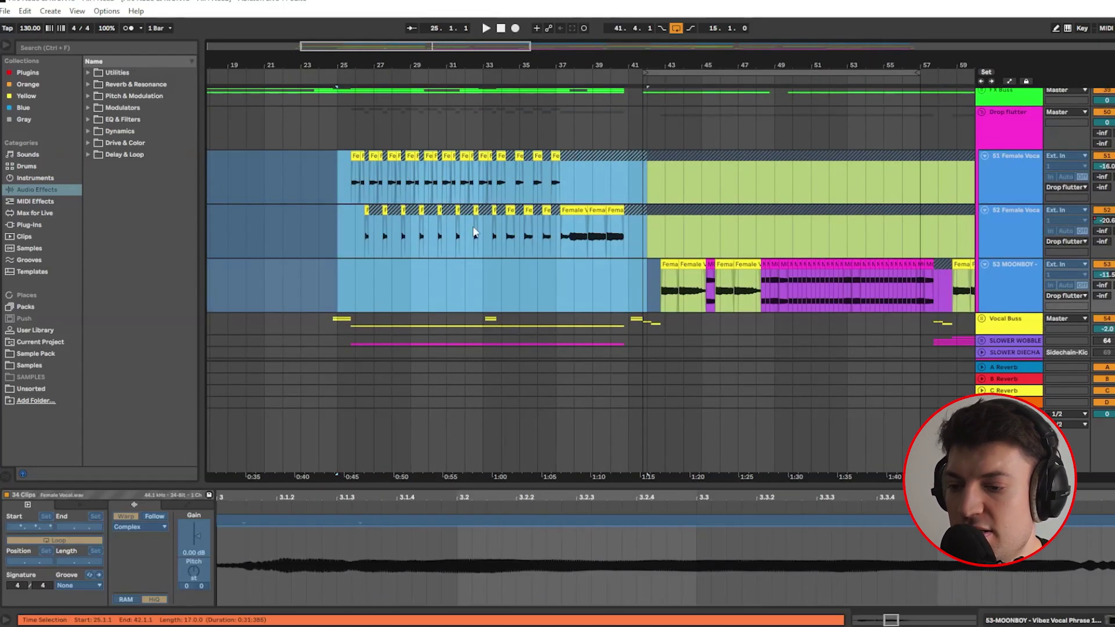
pyautogui.press('Escape')
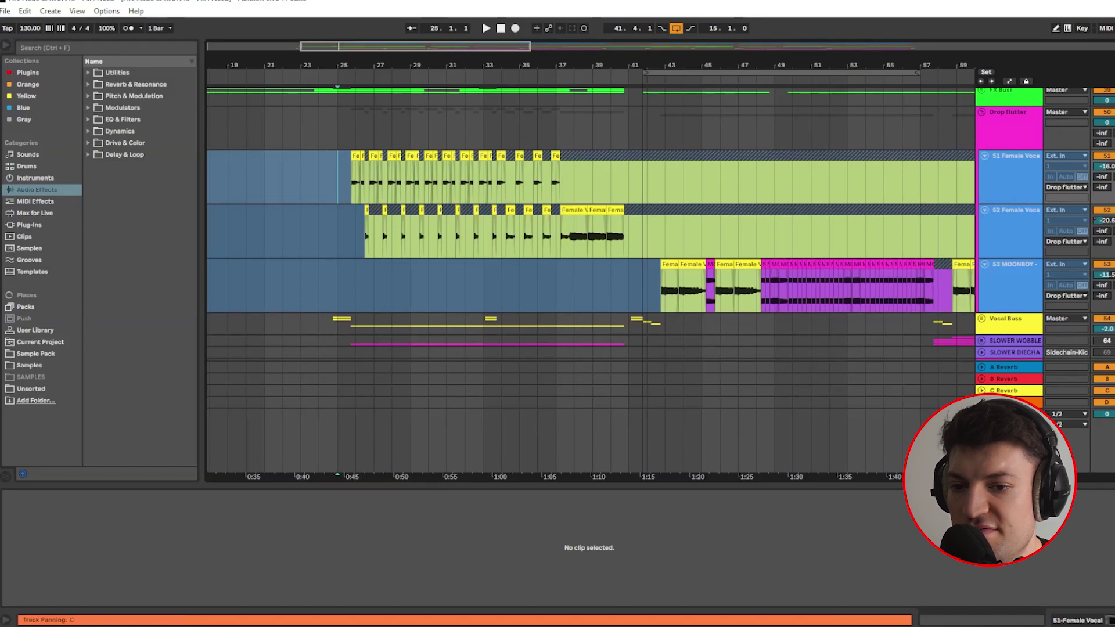
pyautogui.press('space')
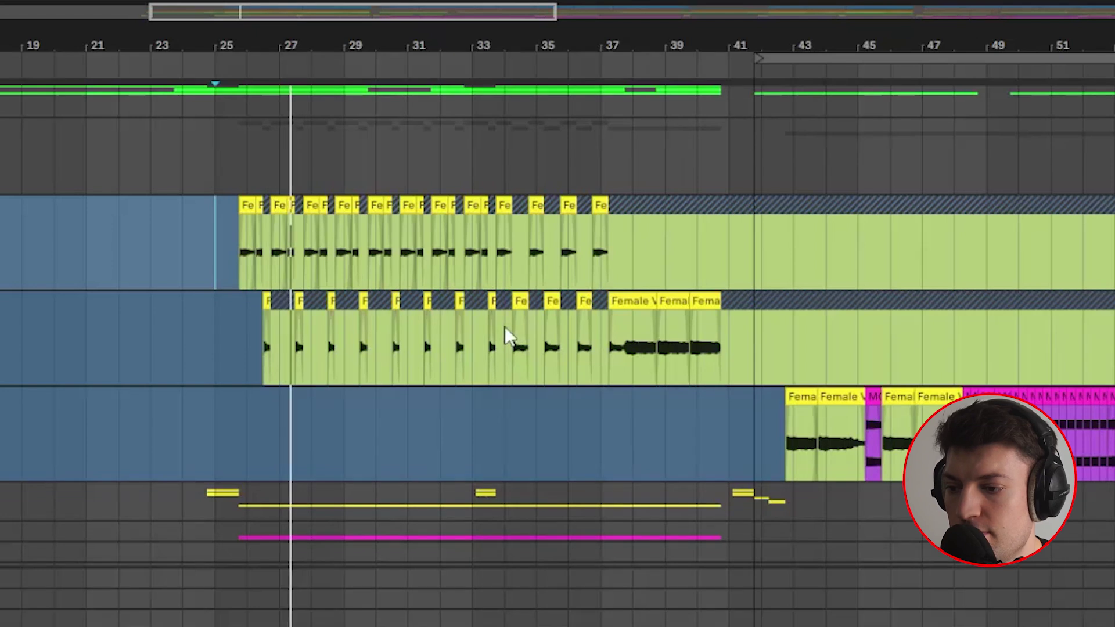
# Step: Open the SerumFX plug-in on the Drop flutter group and show its oscillator page
pyautogui.scroll(-2, 859, 325)
pyautogui.scroll(-1, 859, 328)
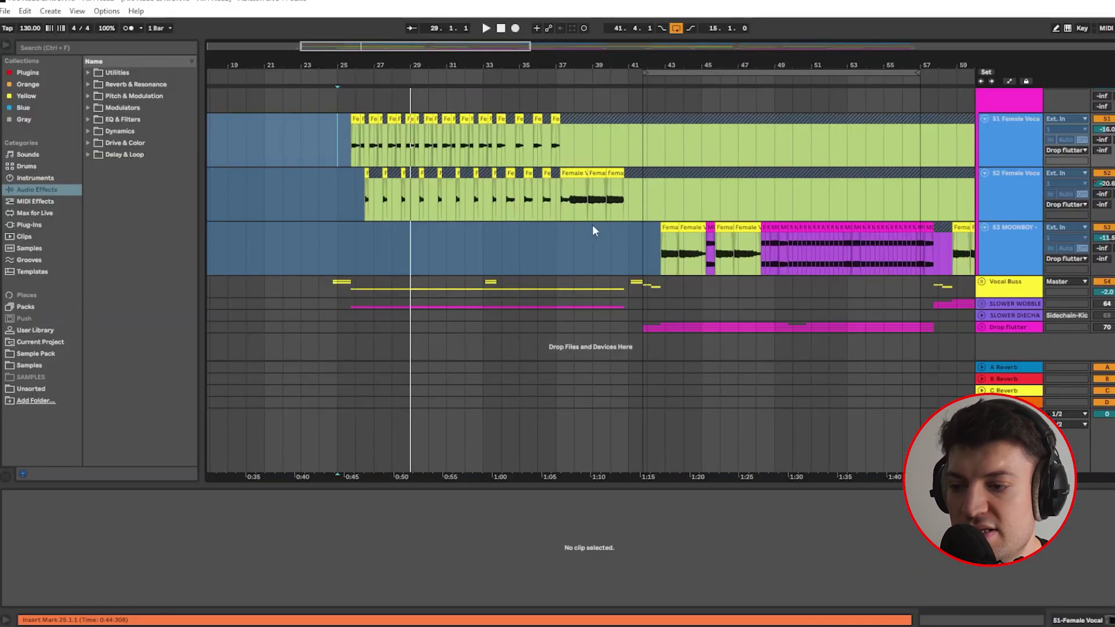
pyautogui.scroll(2, 447, 337)
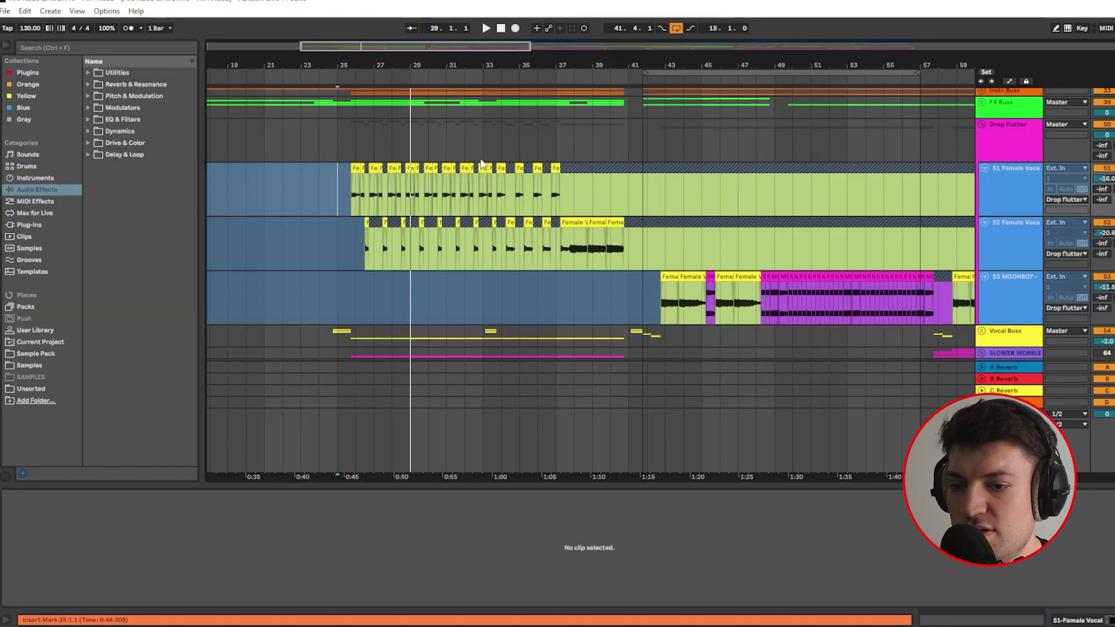
pyautogui.click(1019, 137)
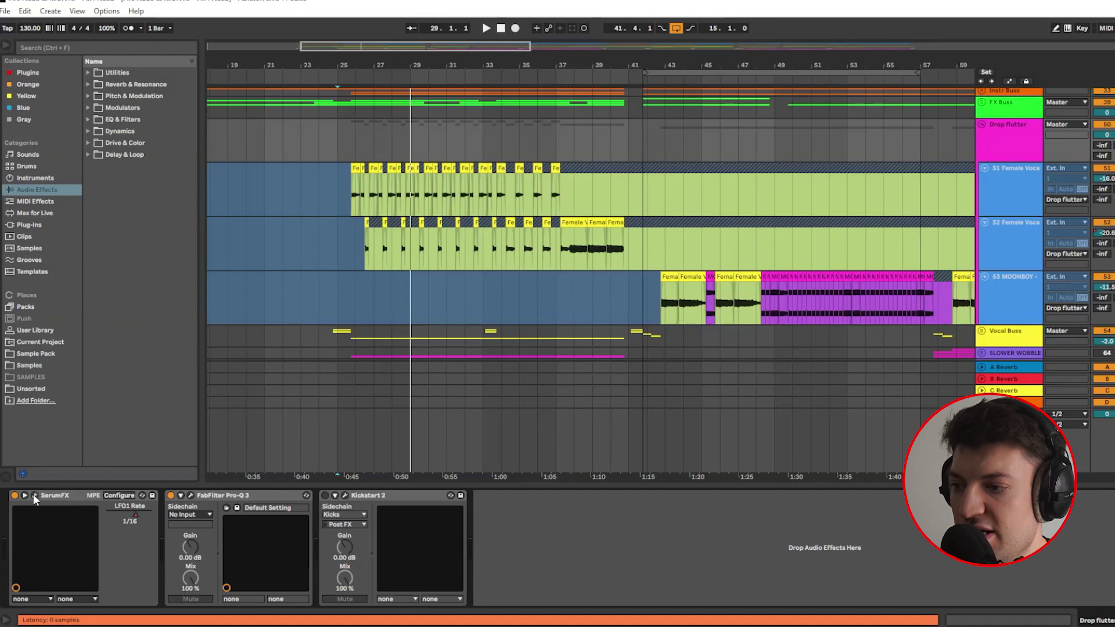
pyautogui.hotkey('ctrl', 'alt', 'p')
pyautogui.moveTo(532, 84); pyautogui.dragTo(548, 78)
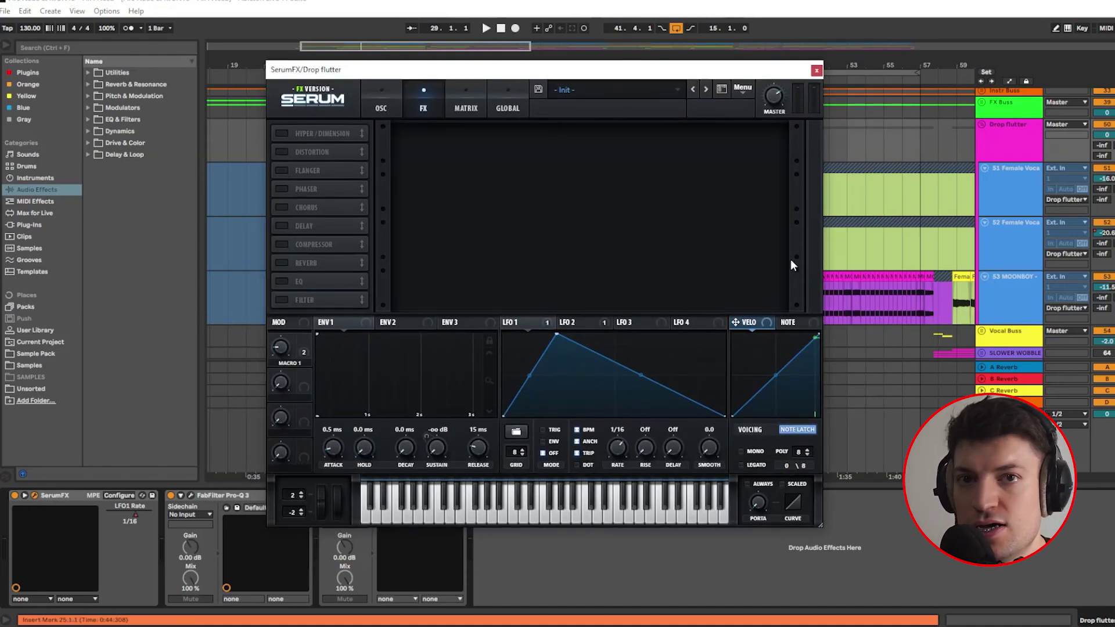
pyautogui.moveTo(408, 79); pyautogui.dragTo(445, 73)
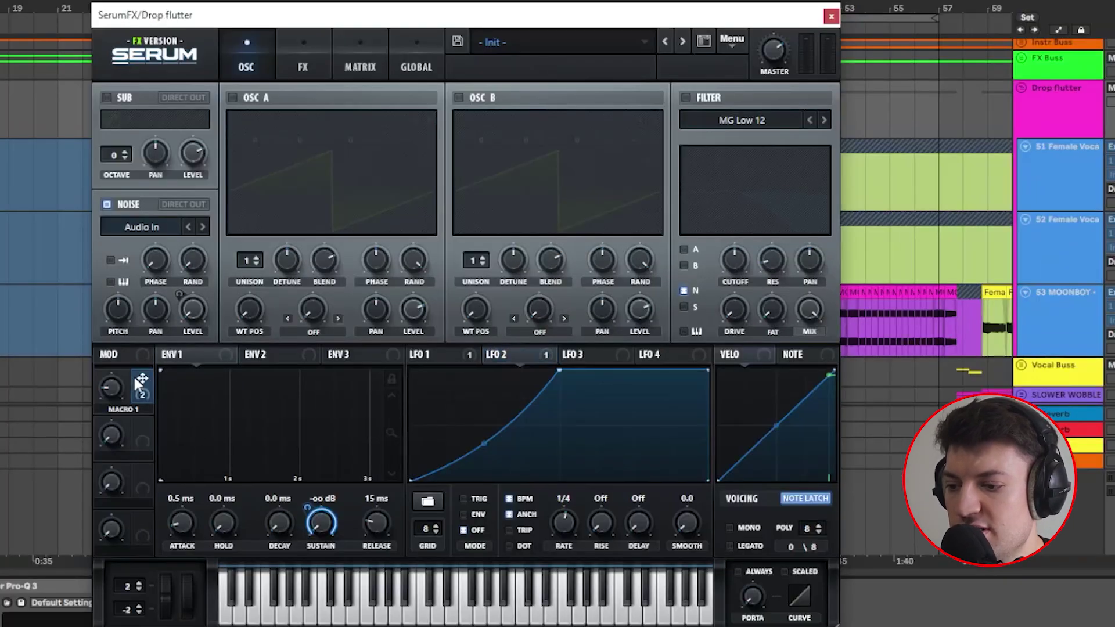
# Step: Examine SerumFX's Macro 1, the LFO 1 and LFO 2 shapes and rates, and the modulation matrix
pyautogui.click(136, 379)
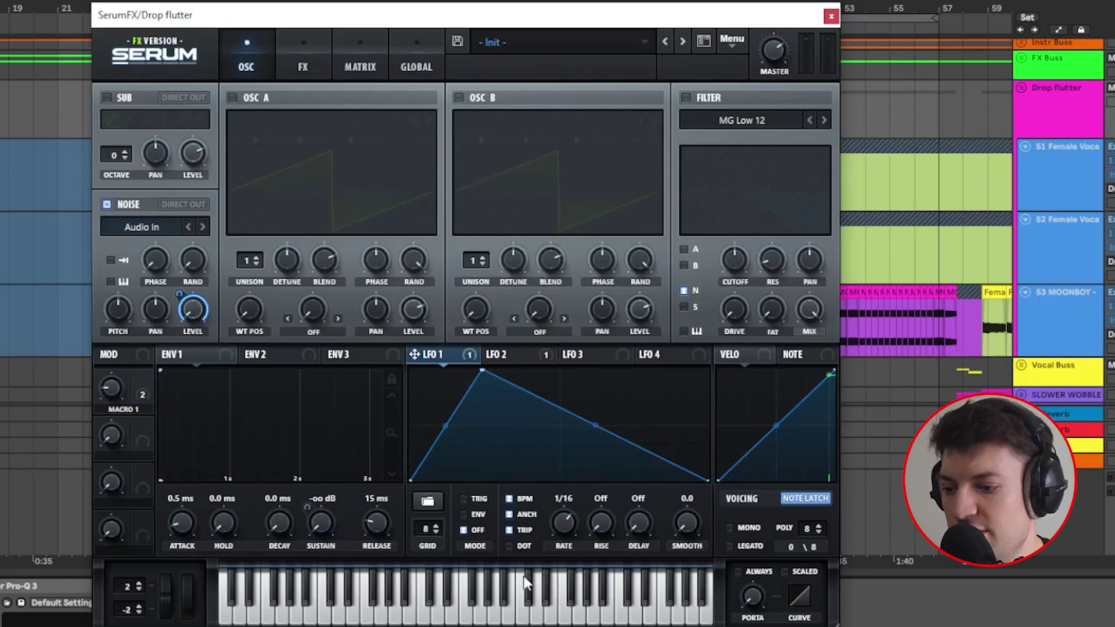
pyautogui.click(504, 353)
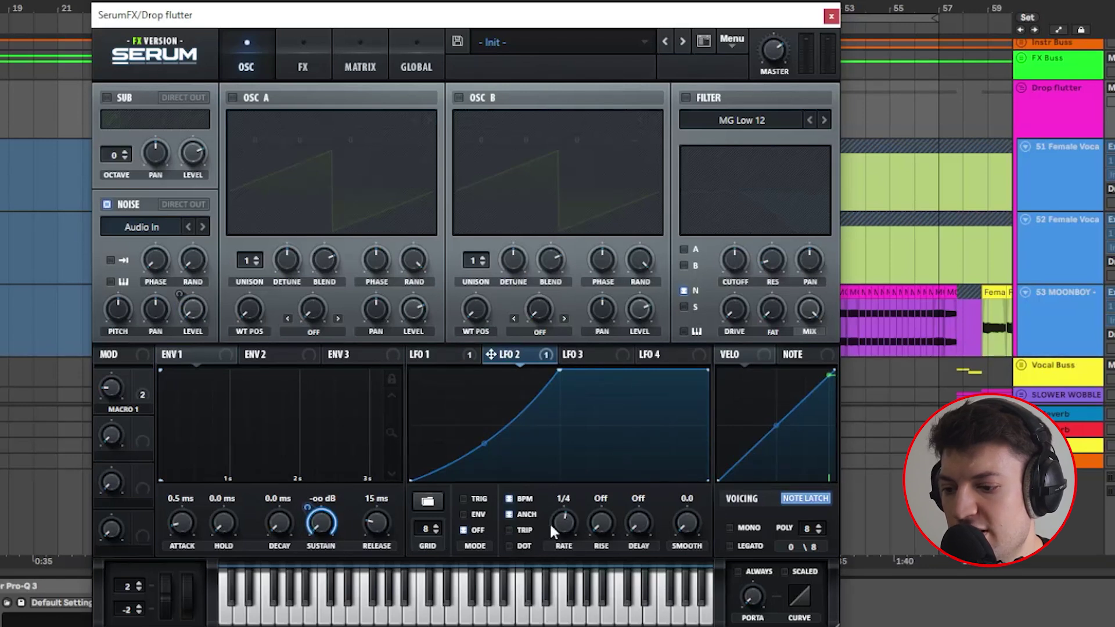
pyautogui.click(360, 66)
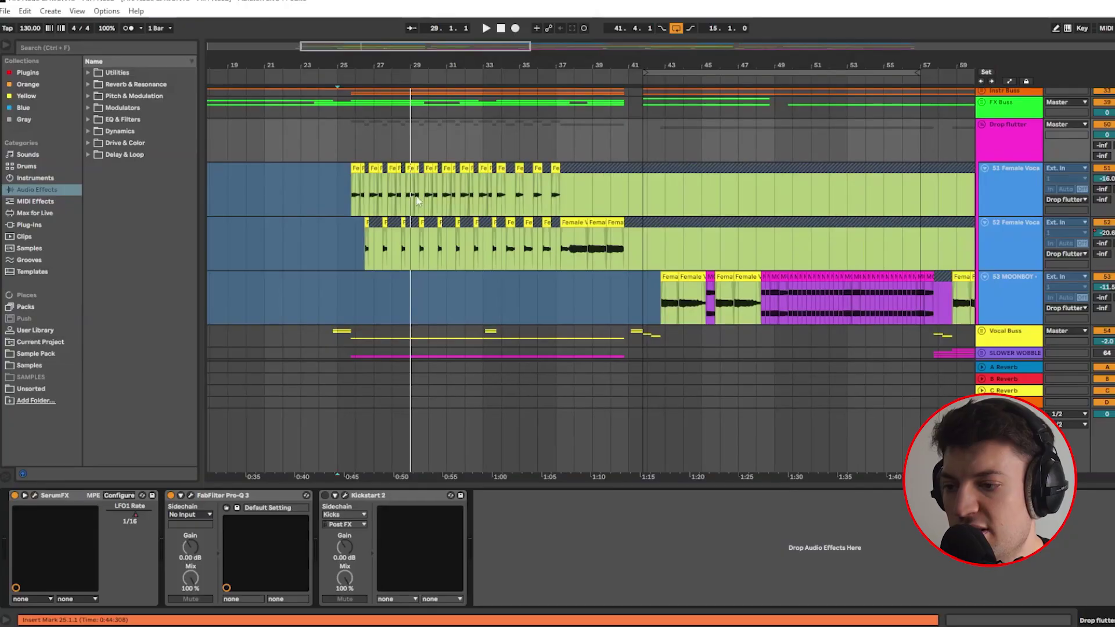
# Step: Play the chopped vocals from 25.4.1 with SerumFX bypassed on the Drop flutter group, and switch the effect back on
pyautogui.click(354, 195)
pyautogui.click(1015, 135)
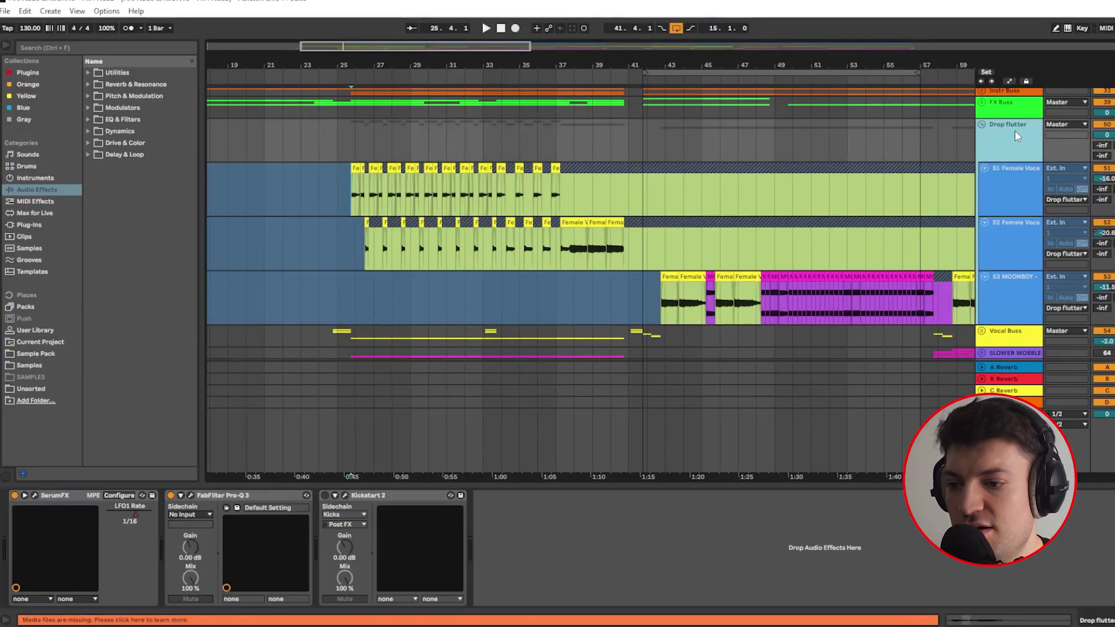
pyautogui.click(14, 495)
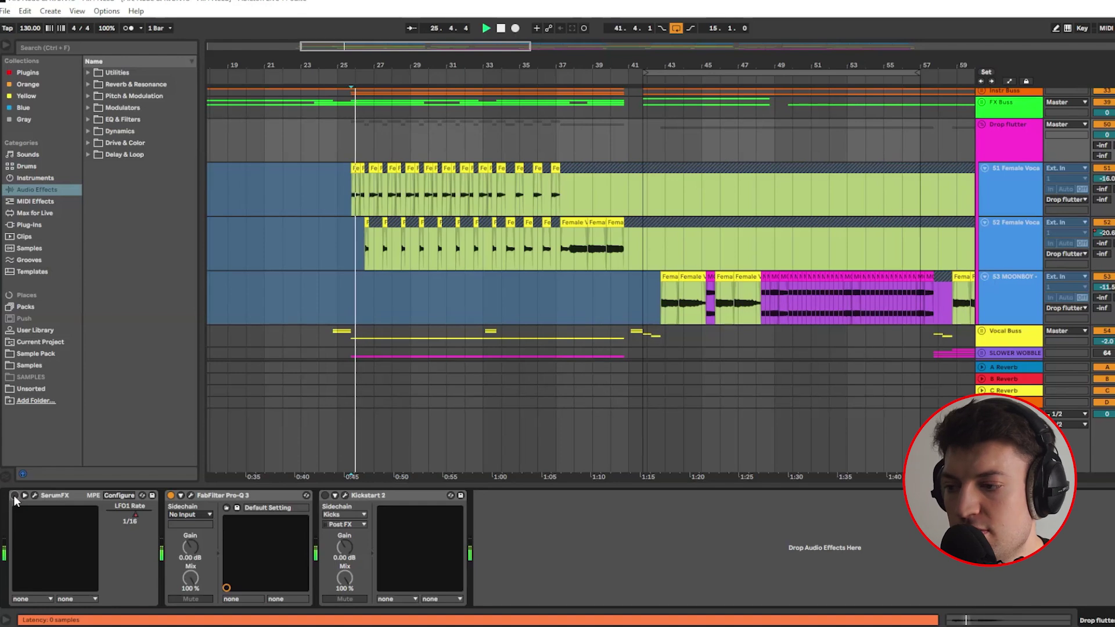
pyautogui.click(14, 496)
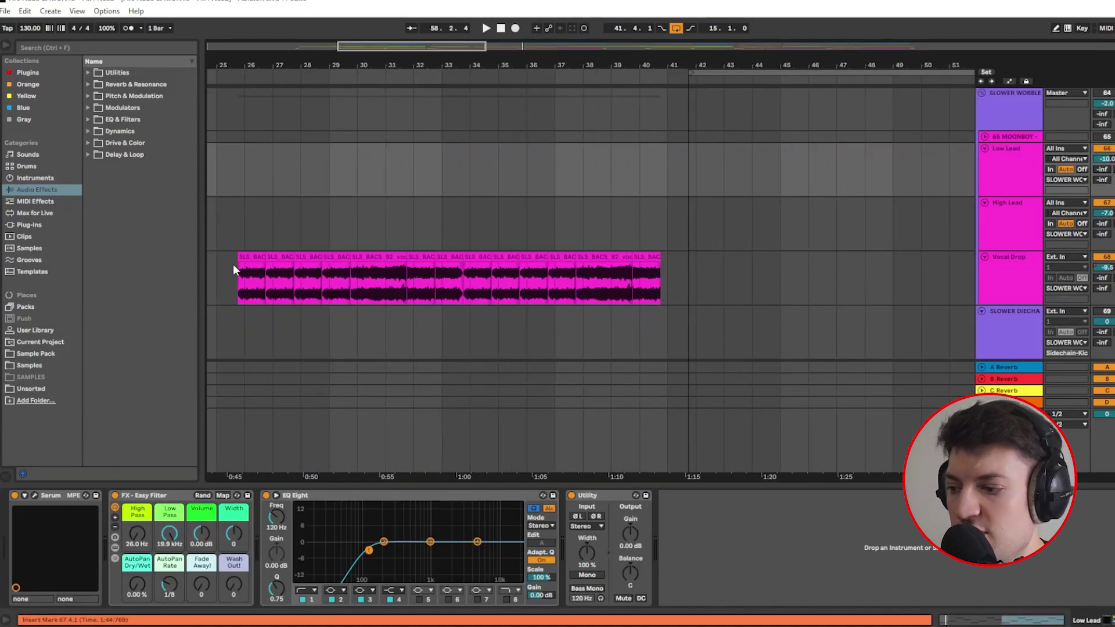
# Step: Play the Vocal Drop clips from their start at 25.4.1 and place the insert marker at 26.1.1
pyautogui.click(234, 269)
pyautogui.press('space')
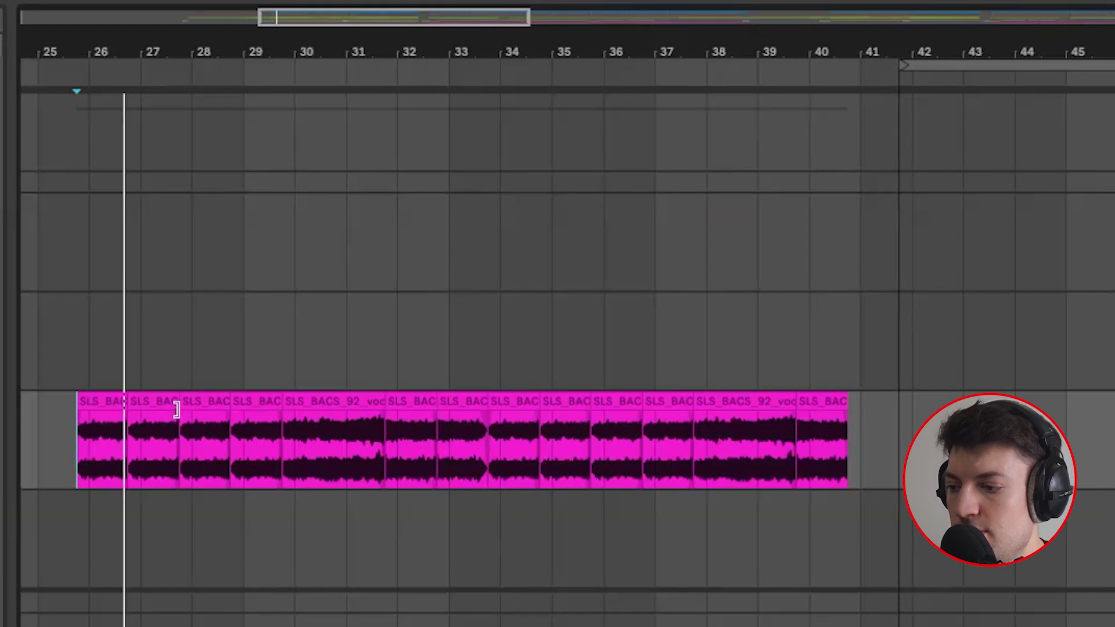
pyautogui.click(145, 401)
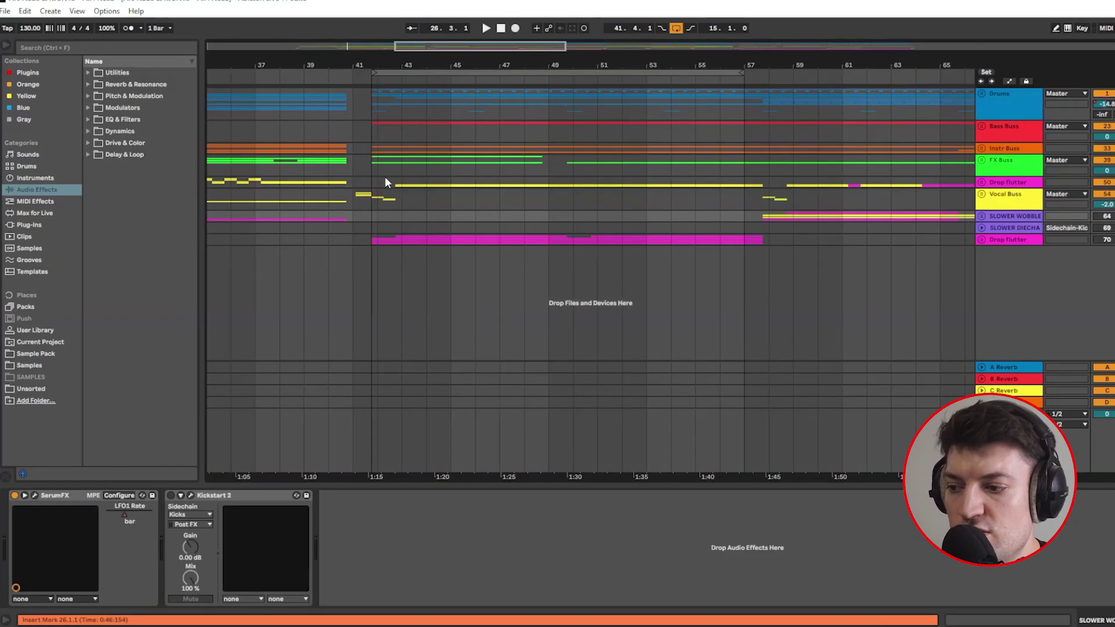
# Step: Inspect SerumFX on the Drop flutter group numbered 70, and open the same plug-in on the SLOWER WOBBLE group
pyautogui.moveTo(382, 177); pyautogui.dragTo(768, 207)
pyautogui.moveTo(370, 243); pyautogui.dragTo(767, 235)
pyautogui.click(393, 242)
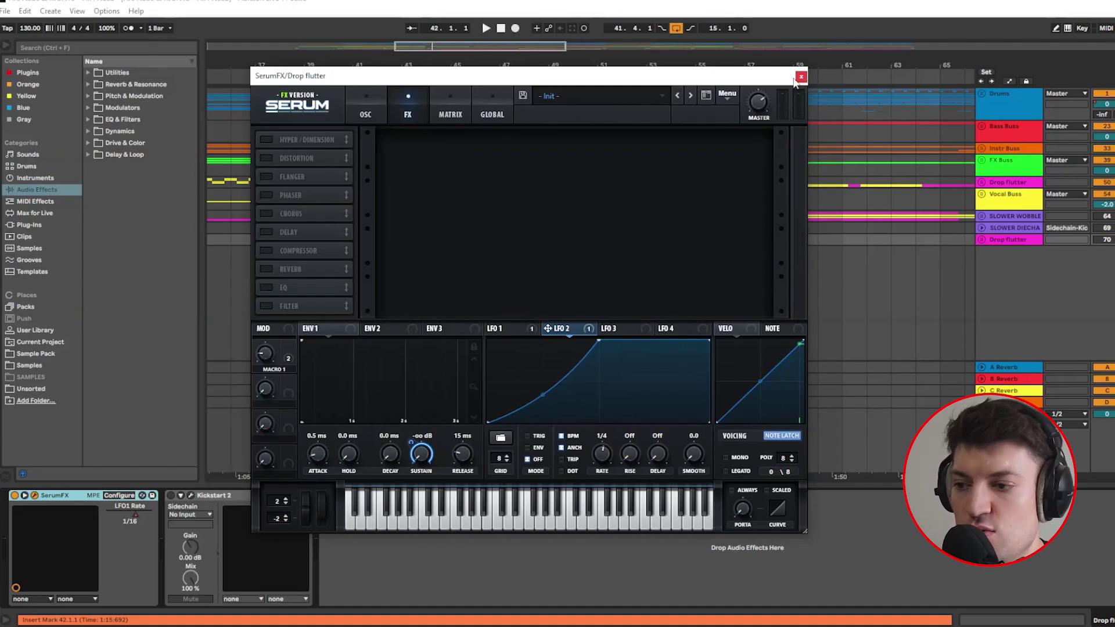
pyautogui.click(801, 76)
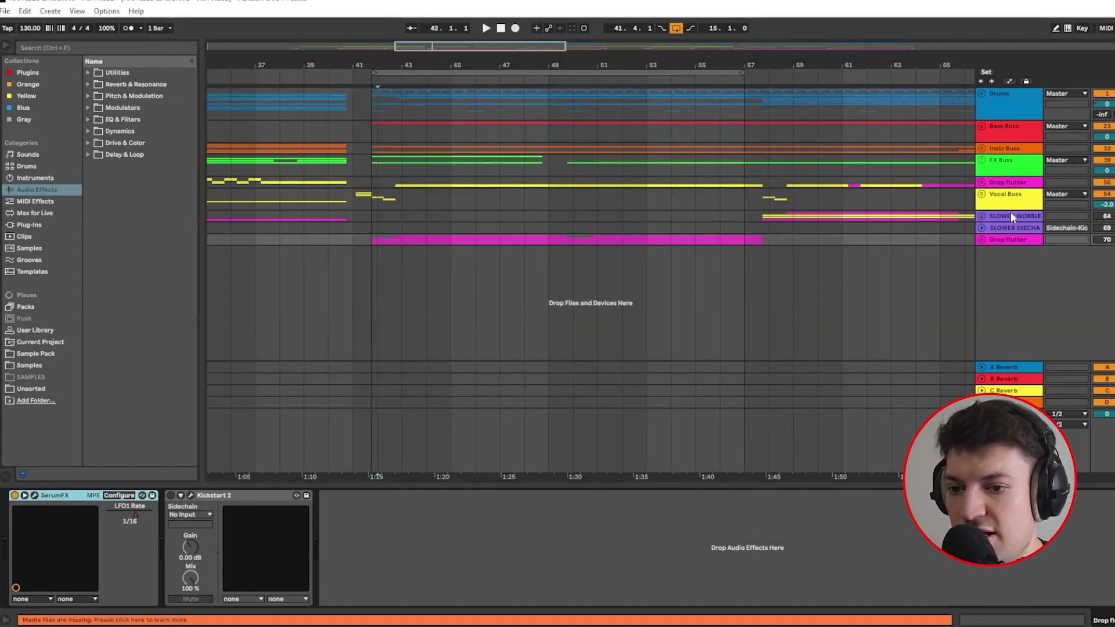
pyautogui.click(1012, 217)
pyautogui.click(35, 496)
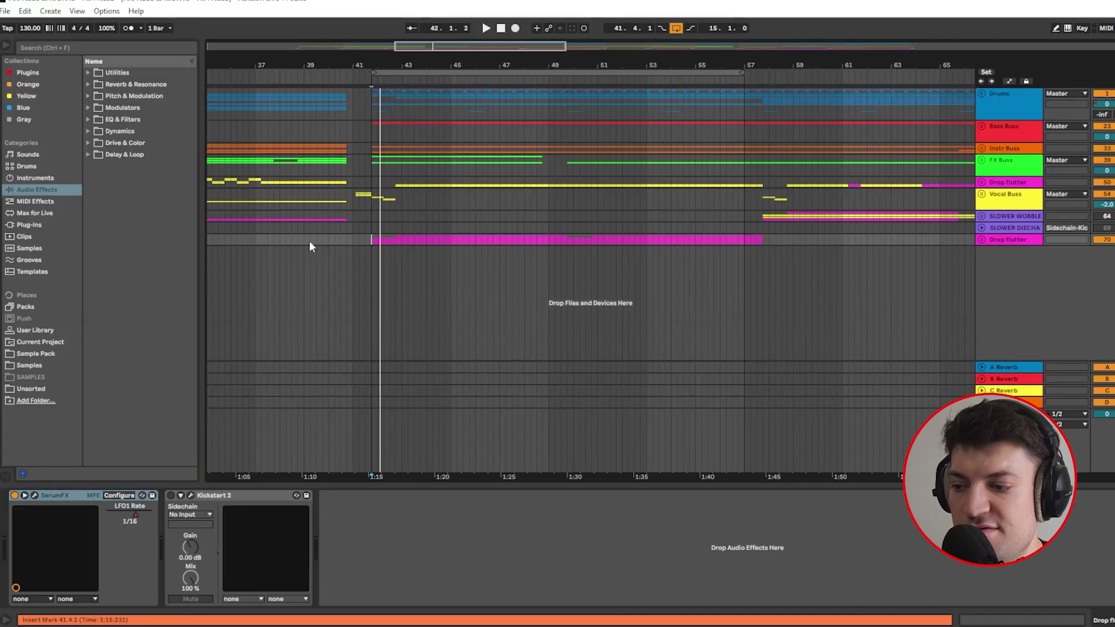
# Step: Play Drop flutter group 70 from 41.4.1 and the SLOWER WOBBLE clips from 57.3.4
pyautogui.press('space')
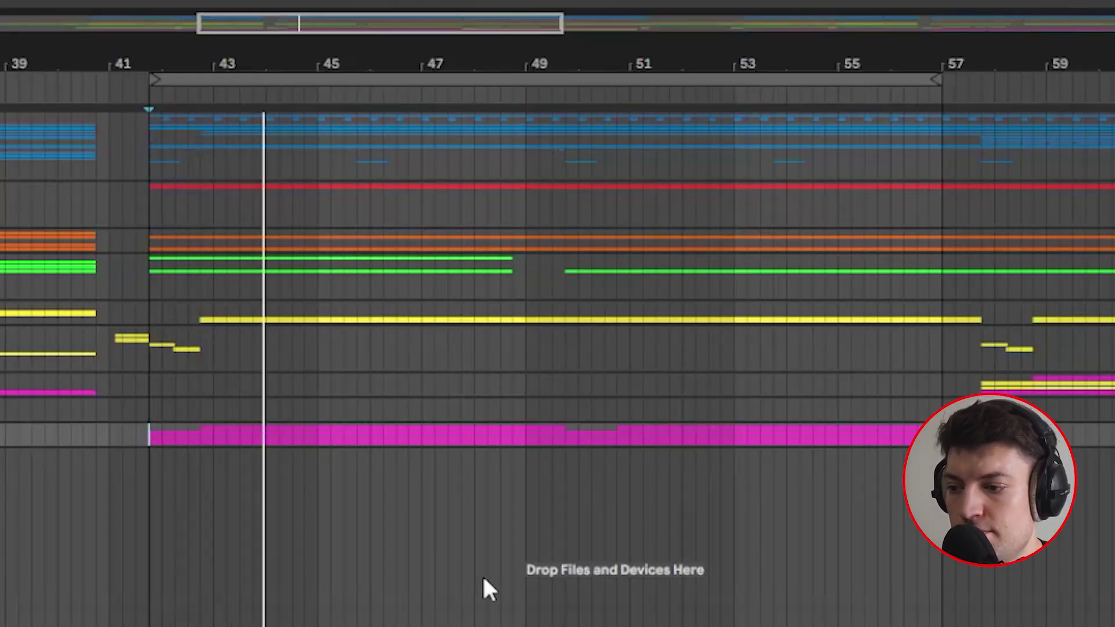
pyautogui.moveTo(515, 33); pyautogui.dragTo(560, 23)
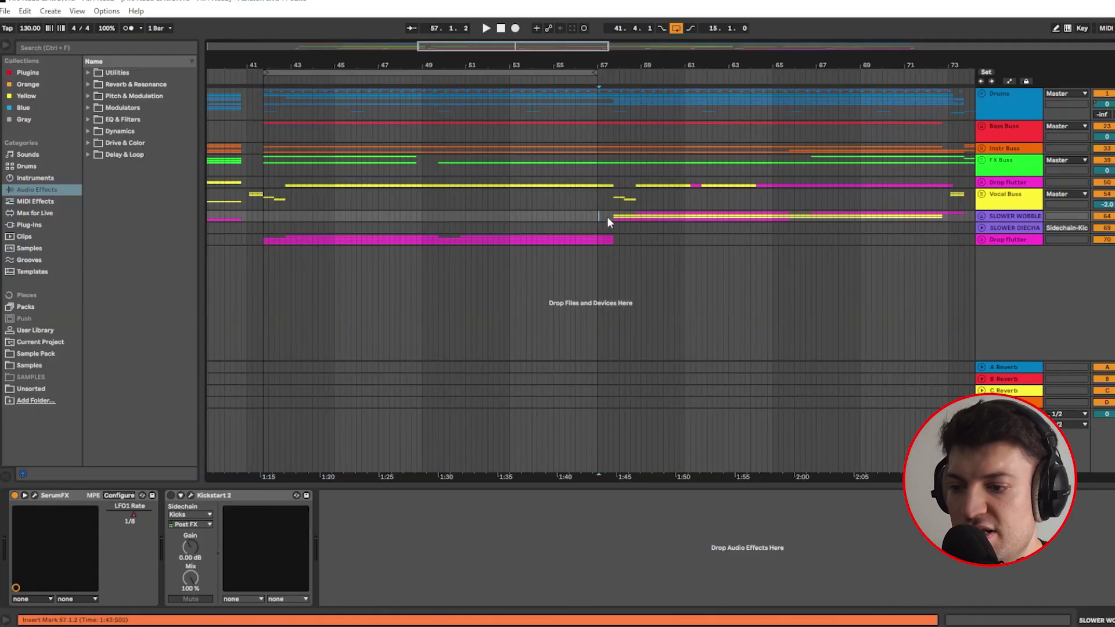
pyautogui.press('space')
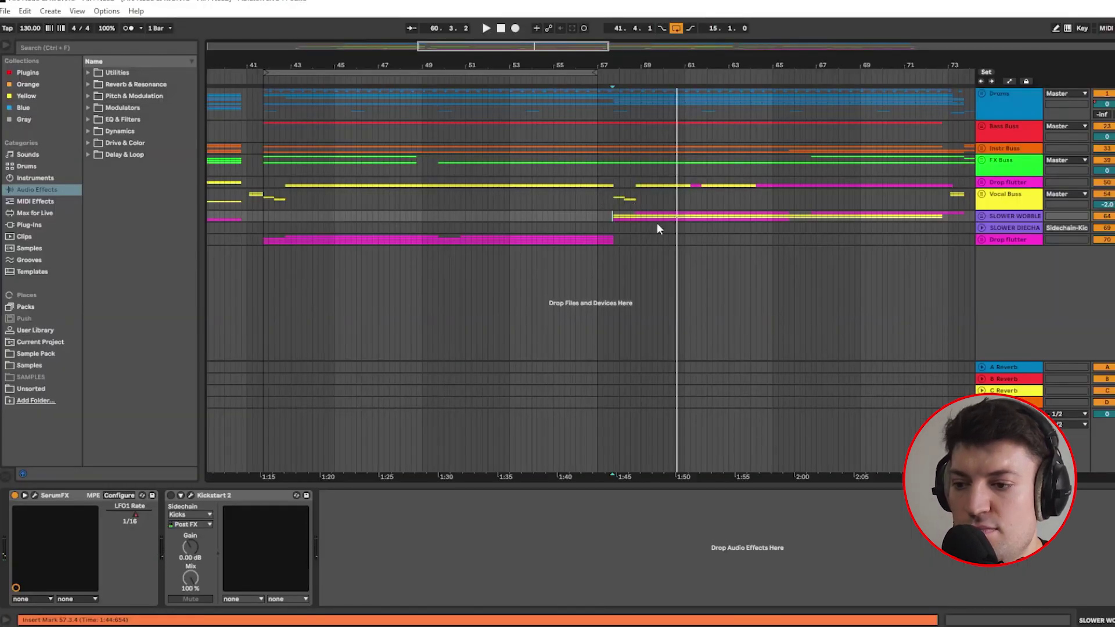
# Step: Select 41.3.2 to 74.2.2 across the SLOWER WOBBLE to Drop flutter groups, and place the insert marker at 57.3.4 on SLOWER WOBBLE
pyautogui.moveTo(264, 239); pyautogui.dragTo(967, 215)
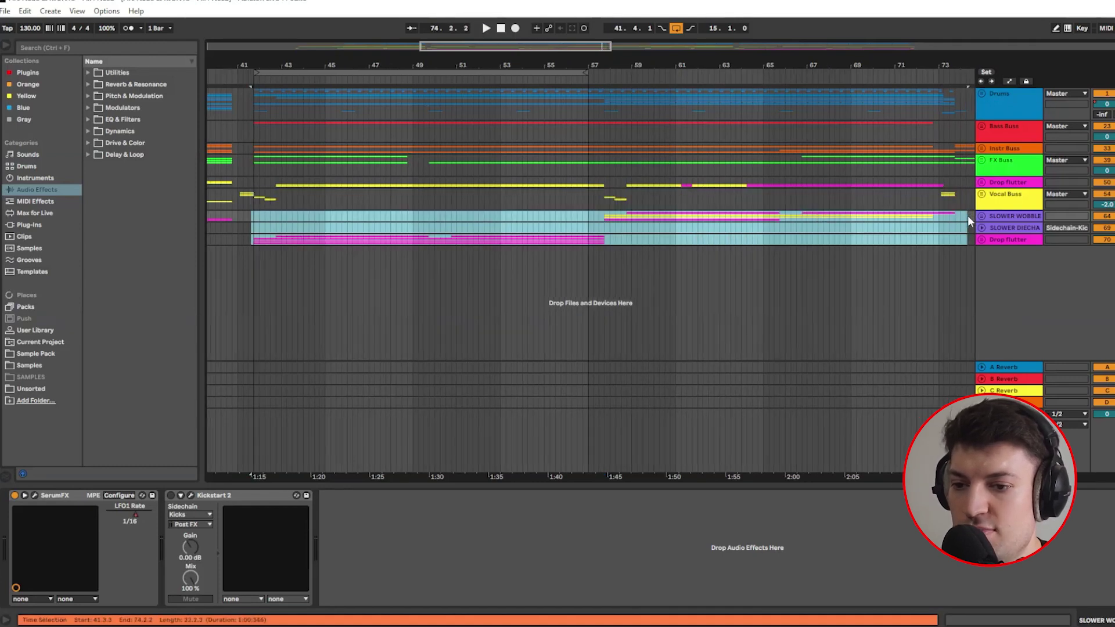
pyautogui.click(646, 228)
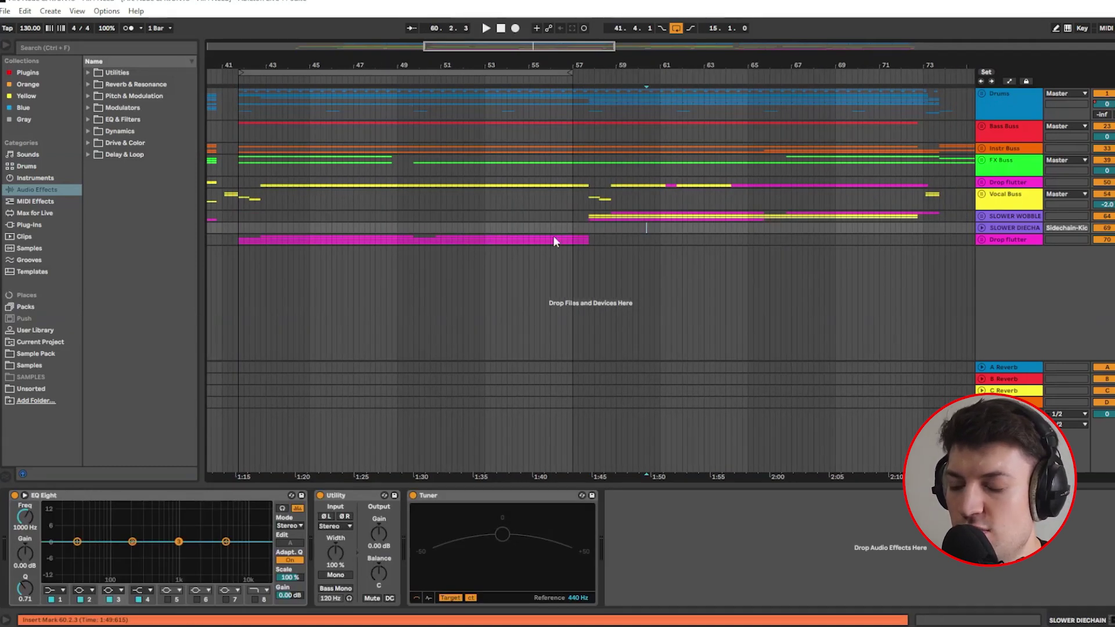
pyautogui.click(596, 216)
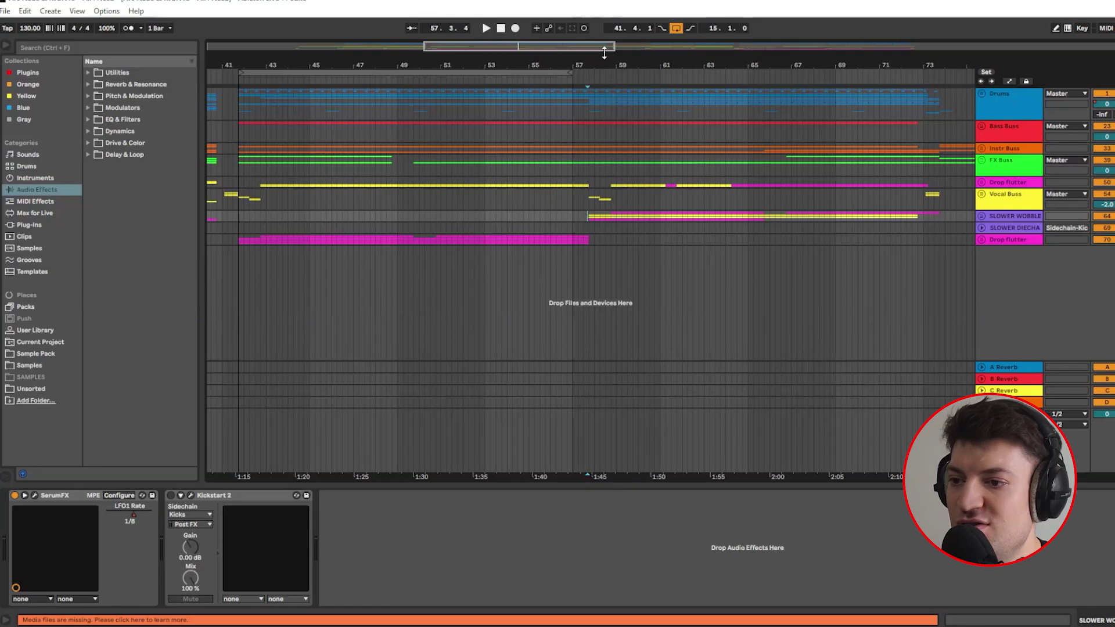
# Step: Examine the CMINOR clip's notes on the Low Lead track, and view the oscillator and effects pages of High Lead's Serum
pyautogui.moveTo(612, 47); pyautogui.dragTo(723, 48)
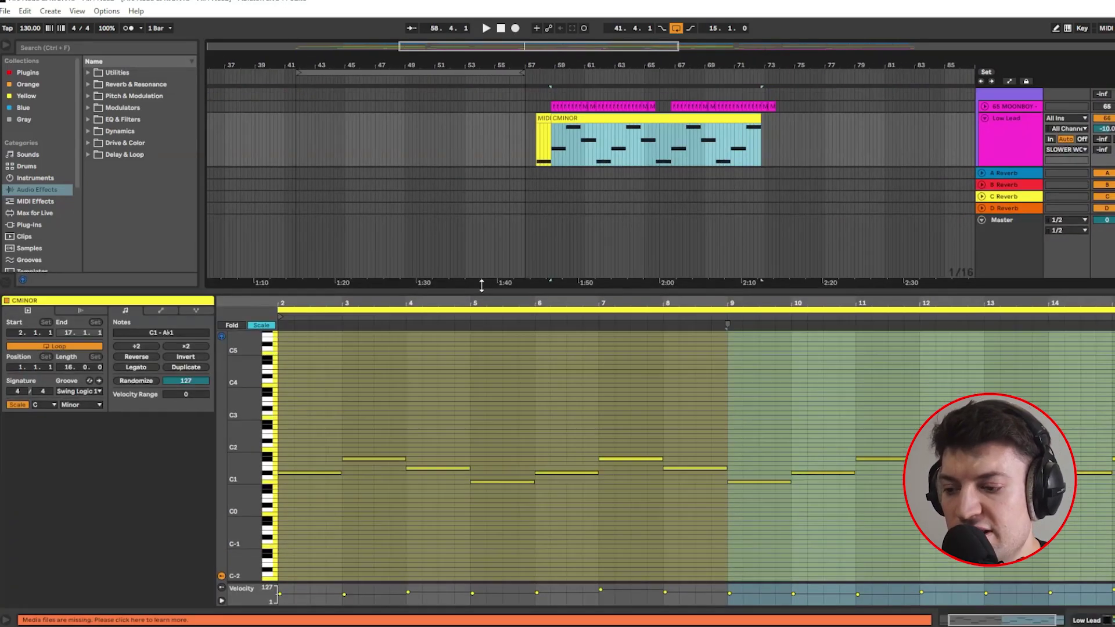
pyautogui.moveTo(509, 296); pyautogui.dragTo(508, 187)
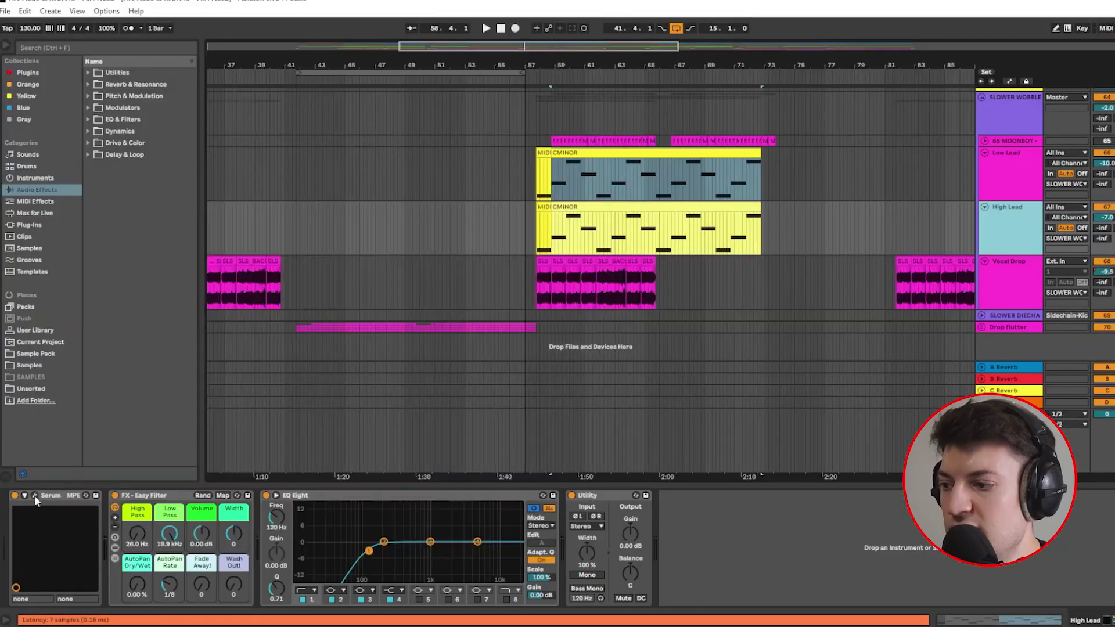
pyautogui.click(34, 497)
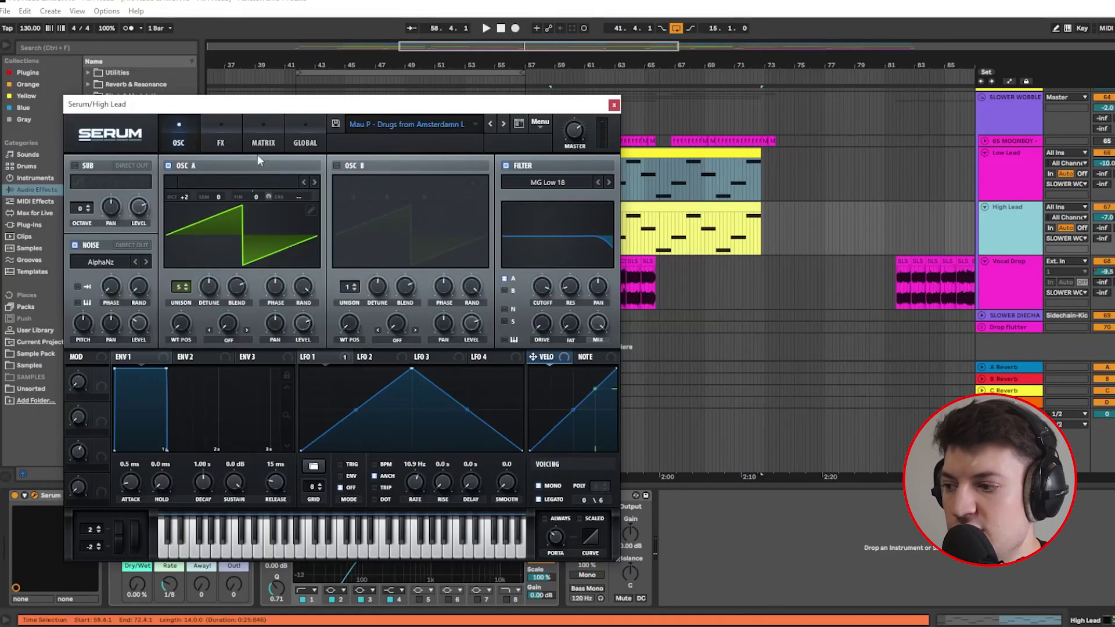
pyautogui.click(226, 133)
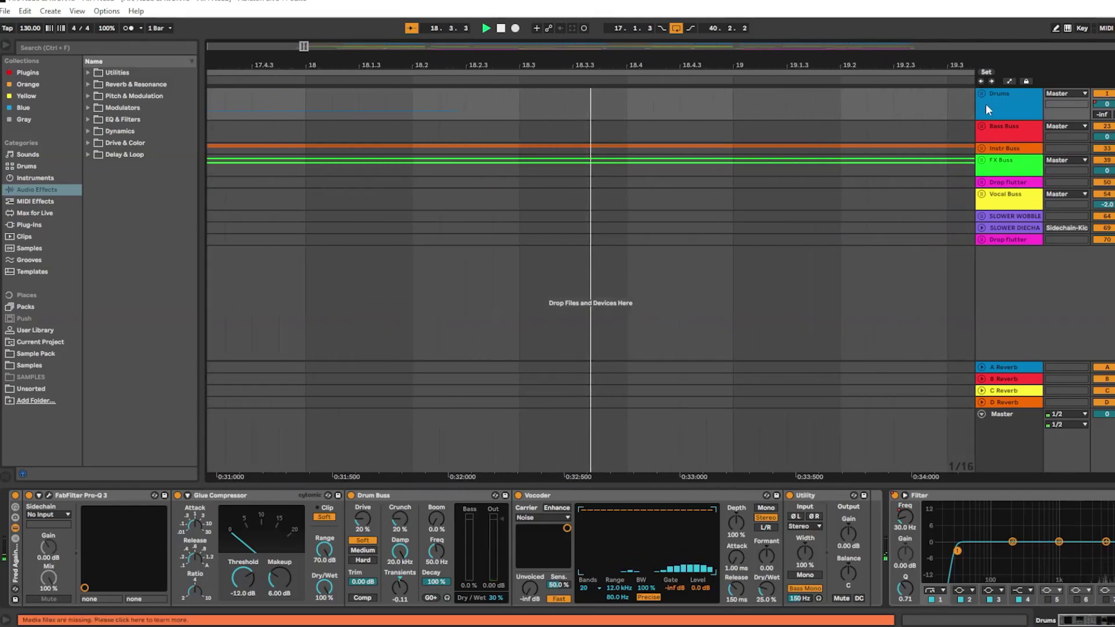
# Step: Review the Drums buss chain: the FabFilter Pro-Q 3 curve, Glue Compressor, Drum Buss and Vocoder
pyautogui.click(88, 502)
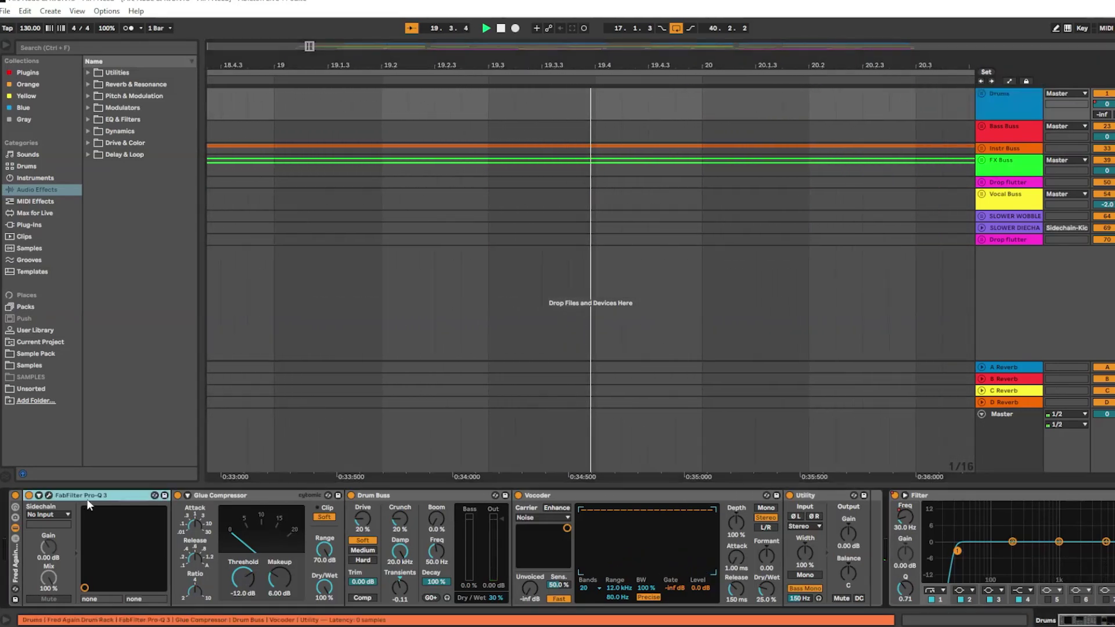
pyautogui.click(48, 496)
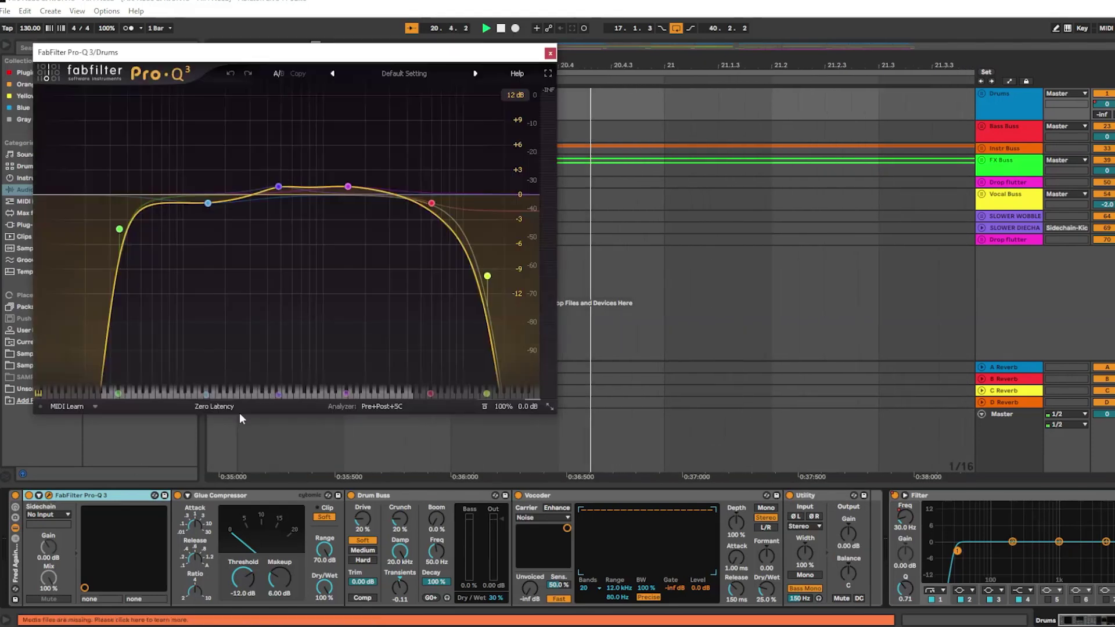
pyautogui.click(550, 54)
pyautogui.click(224, 501)
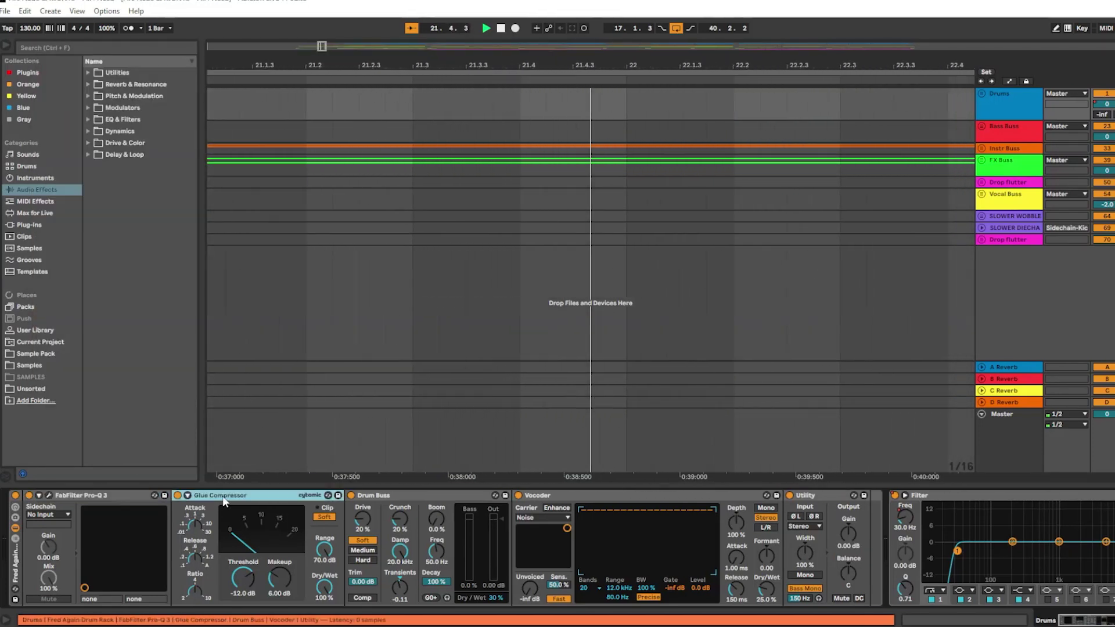
pyautogui.click(406, 495)
pyautogui.click(645, 495)
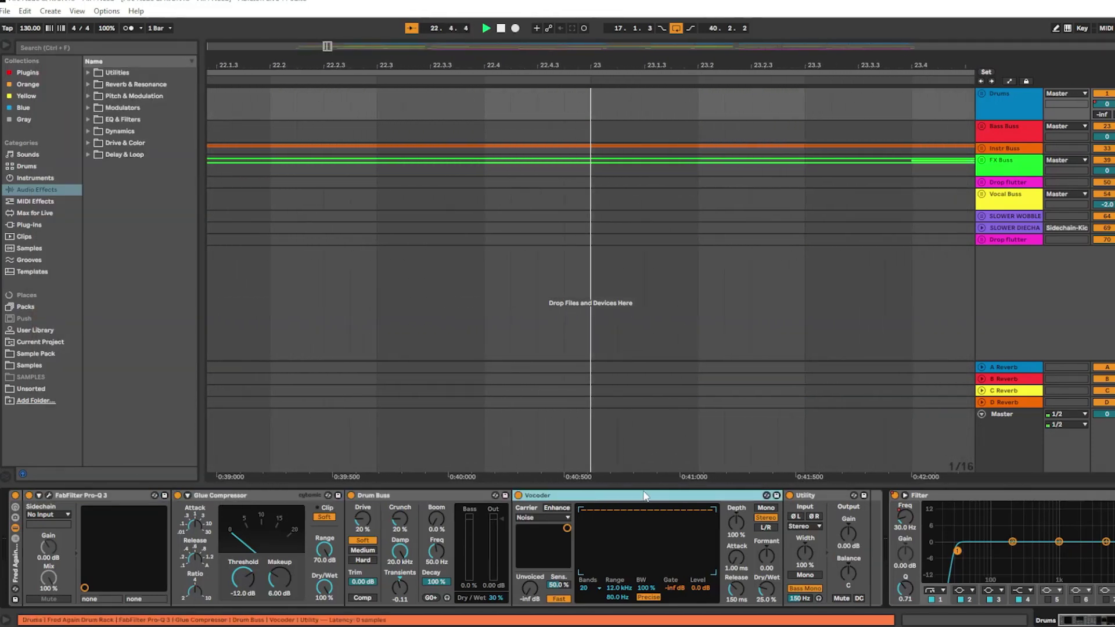
# Step: Inspect Kickstart 2 on the Bass Buss and the FabFilter Pro-Q 3 curve on the Instr Buss
pyautogui.click(1027, 139)
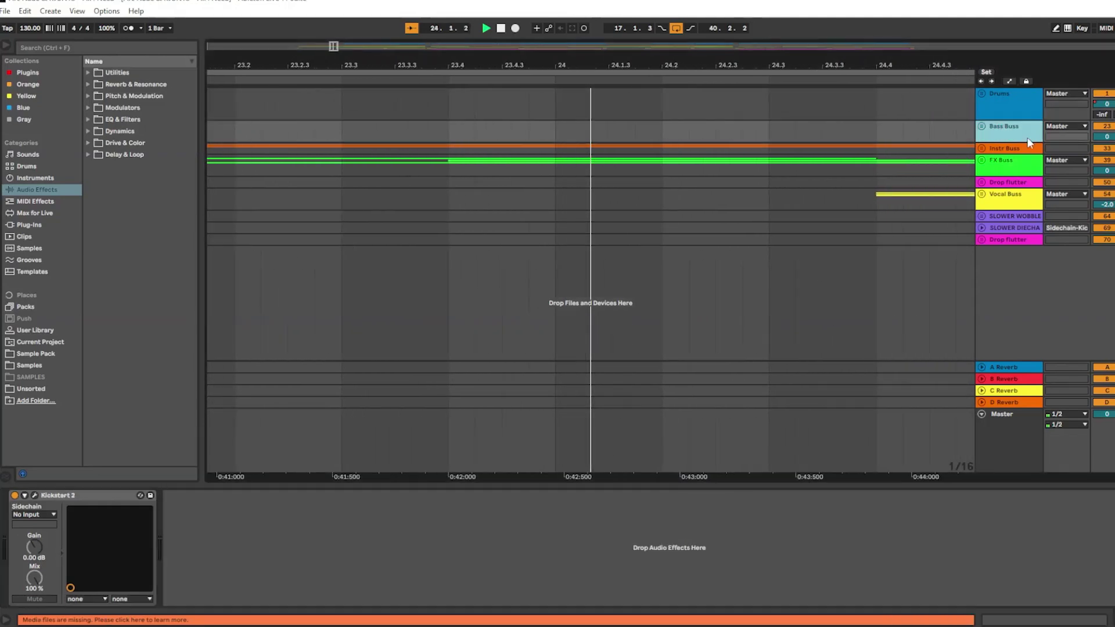
pyautogui.click(34, 495)
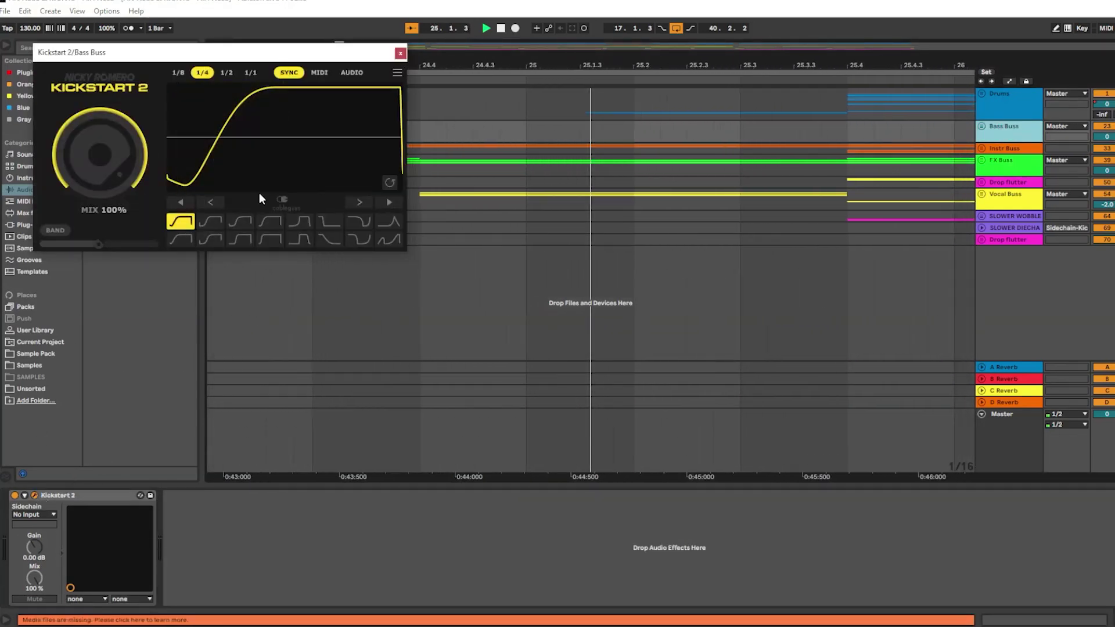
pyautogui.click(400, 53)
pyautogui.click(1004, 149)
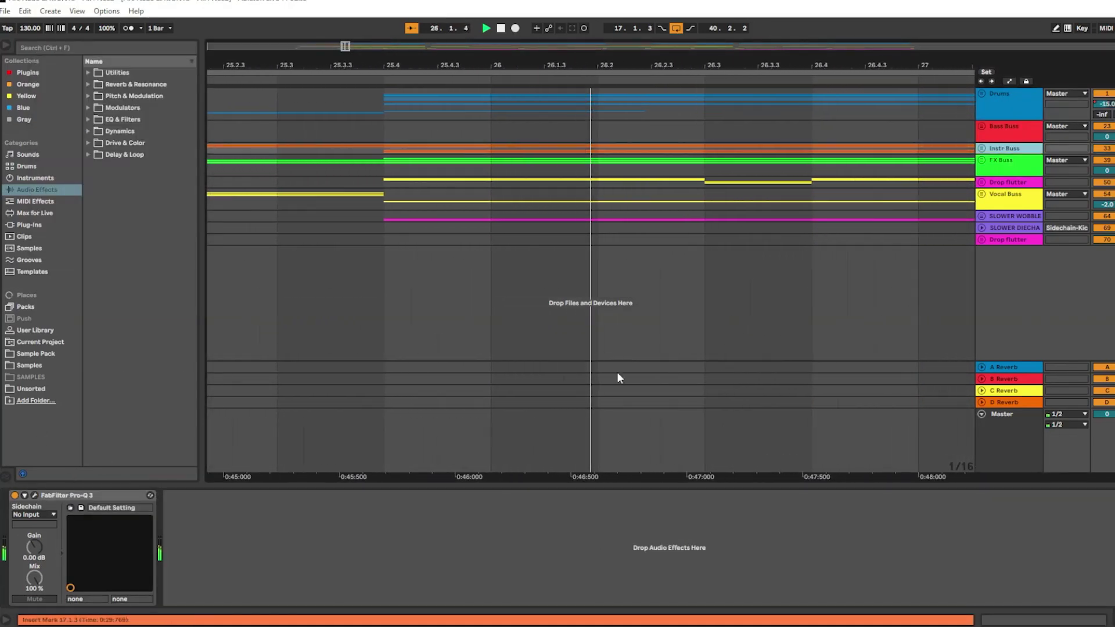
pyautogui.click(34, 496)
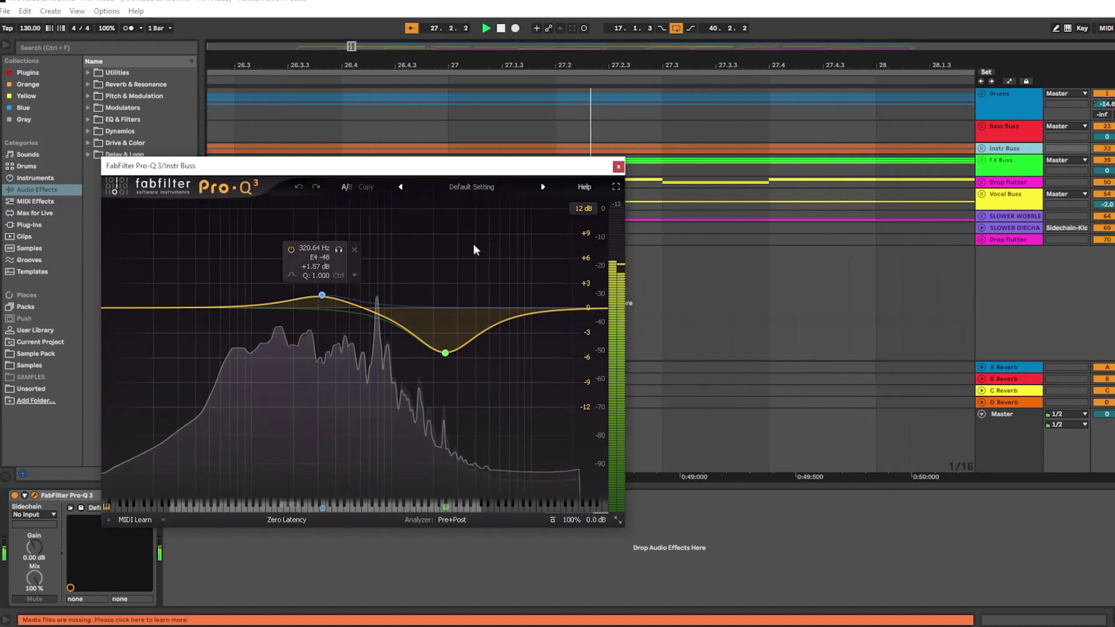
pyautogui.click(618, 166)
# Step: Check the FX Buss device chain, and inspect SerumFX and FabFilter Pro-Q 3 on the Drop flutter group numbered 50
pyautogui.click(1006, 163)
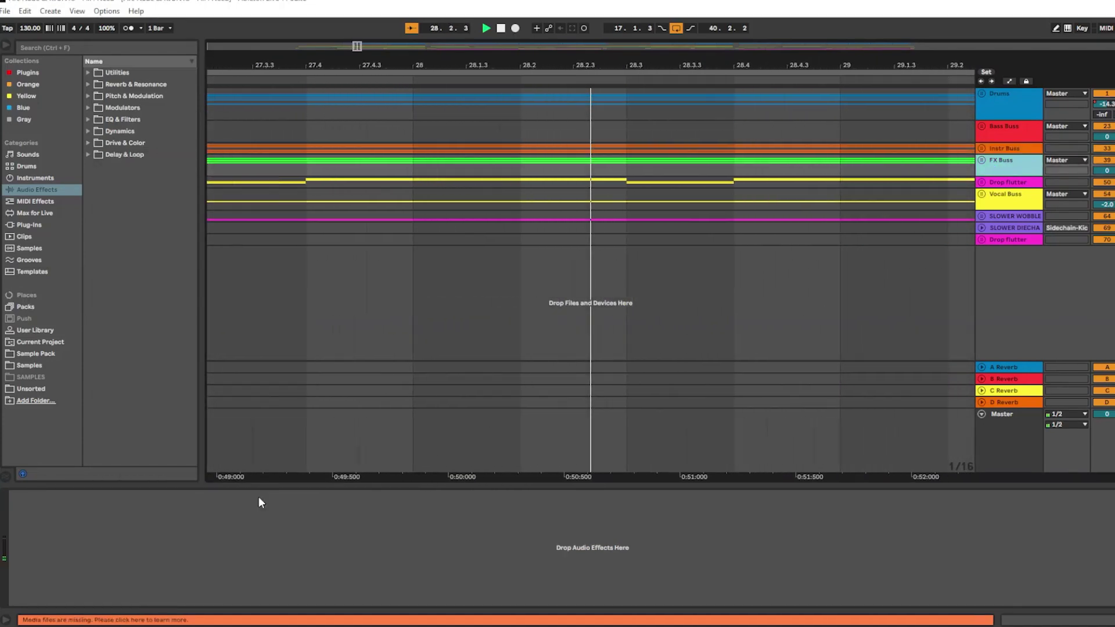
pyautogui.click(1007, 181)
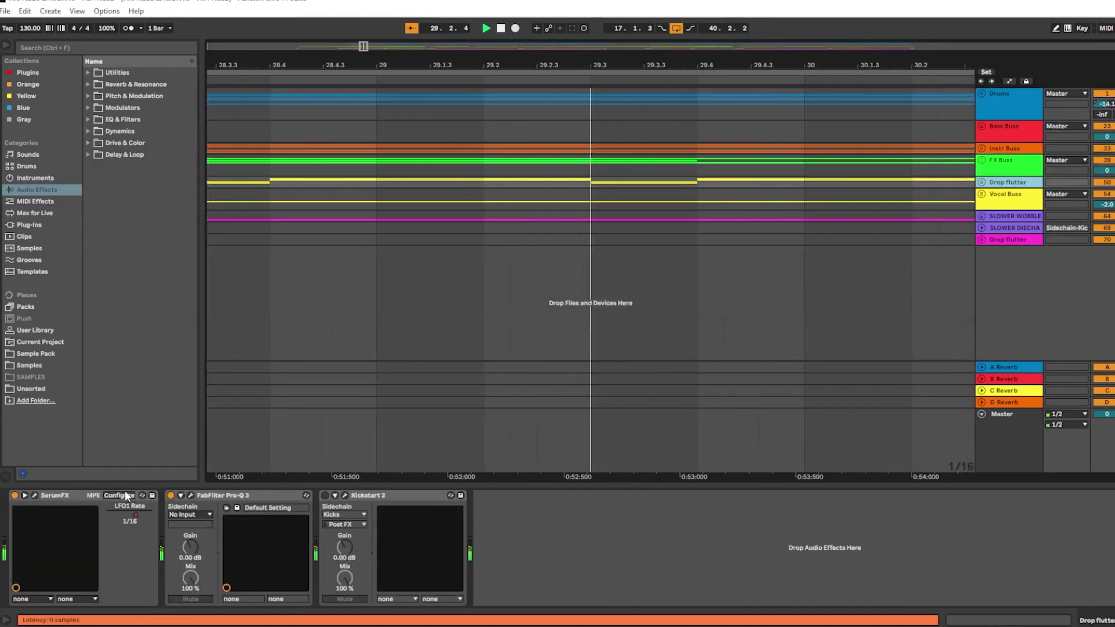
pyautogui.click(34, 495)
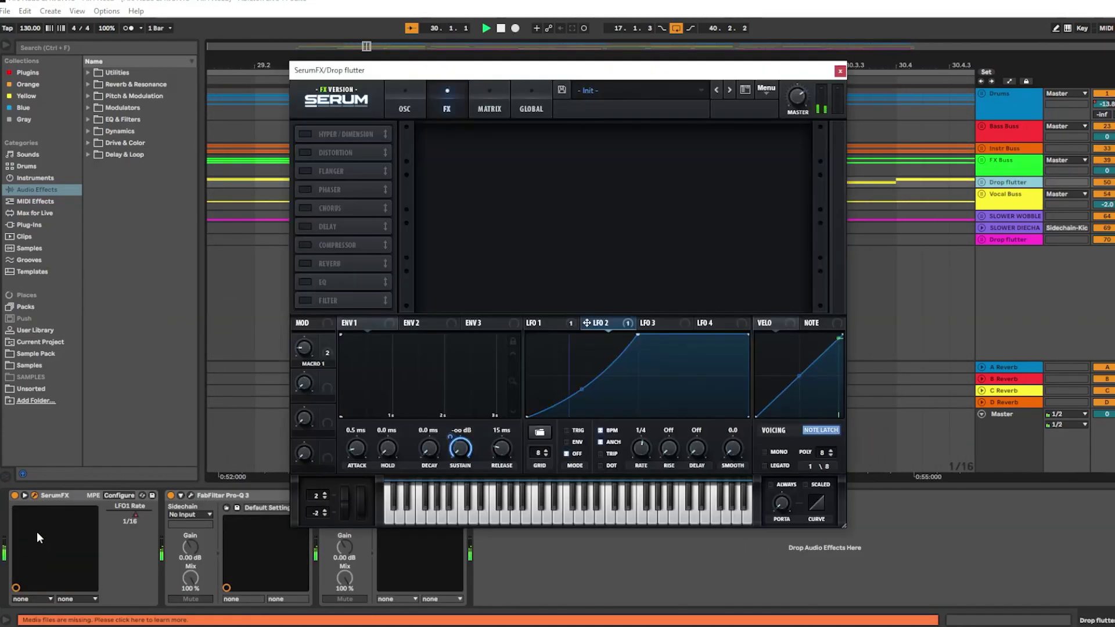
pyautogui.click(403, 109)
pyautogui.click(34, 495)
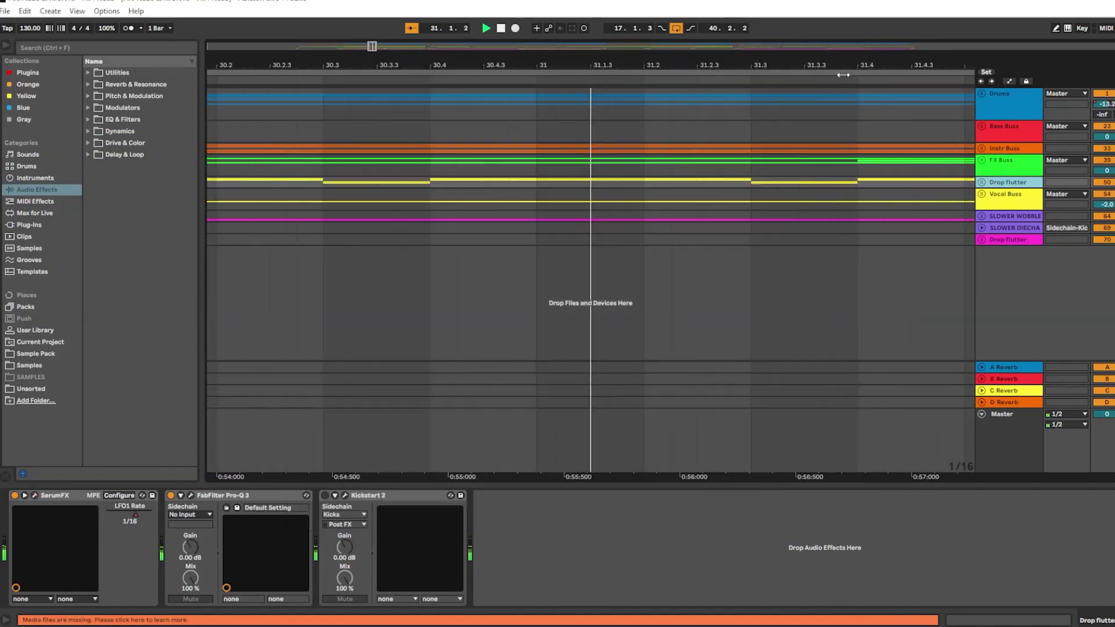
pyautogui.click(191, 496)
pyautogui.click(613, 145)
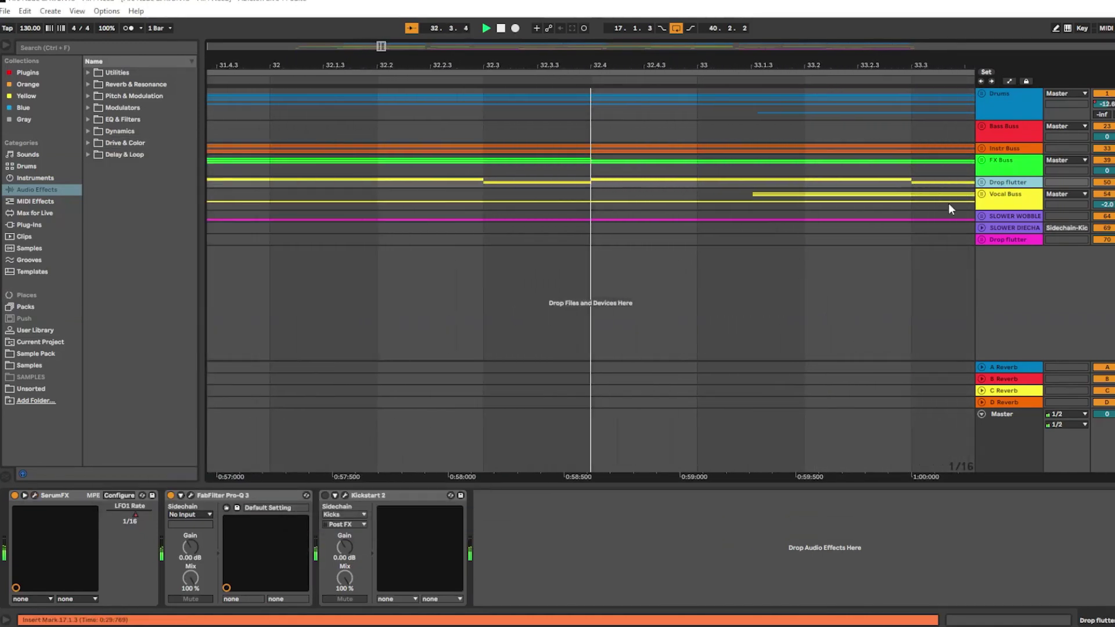
# Step: Inspect the FabFilter Pro-Q 3 curve on the Vocal Buss
pyautogui.click(951, 207)
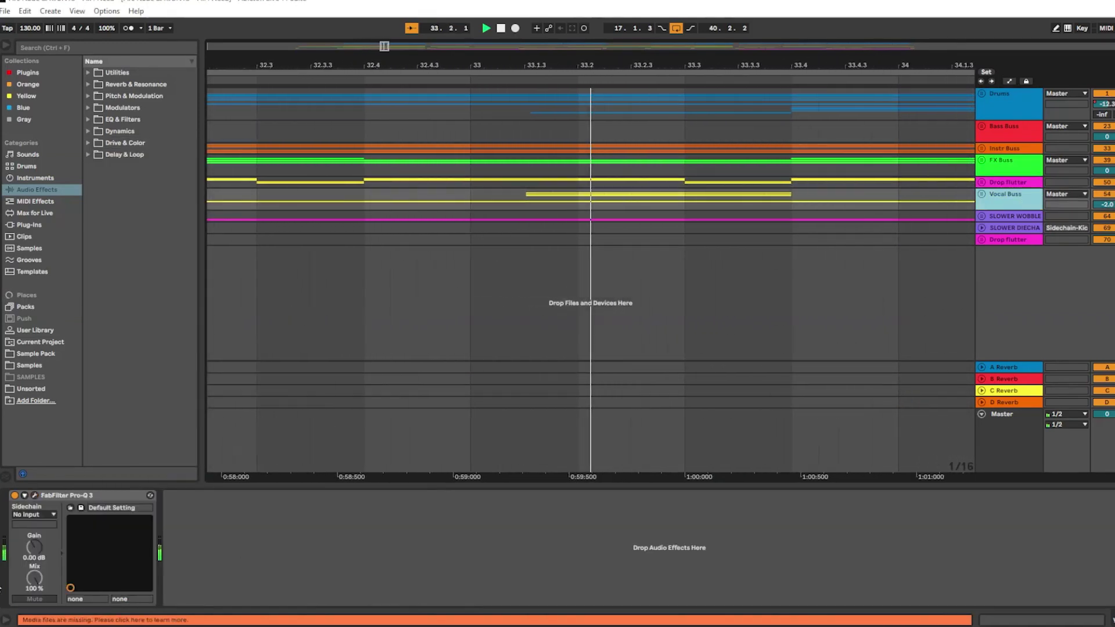
pyautogui.click(35, 496)
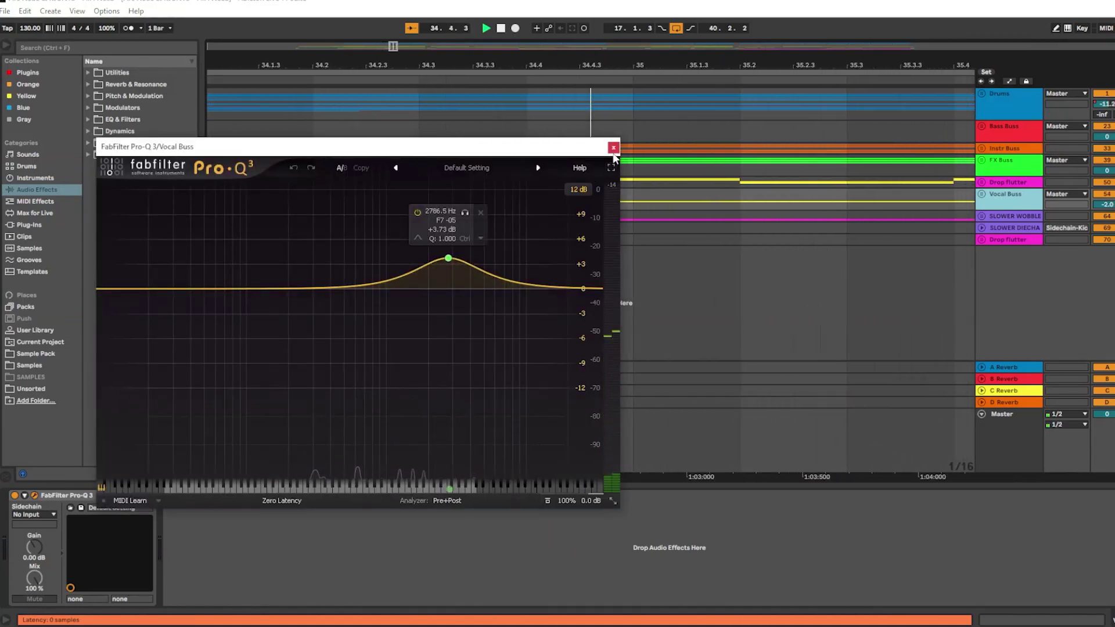
pyautogui.click(613, 150)
# Step: Show the device chains of the SLOWER WOBBLE and SLOWER DIECHAIN groups and Drop flutter group 70 in turn
pyautogui.click(997, 216)
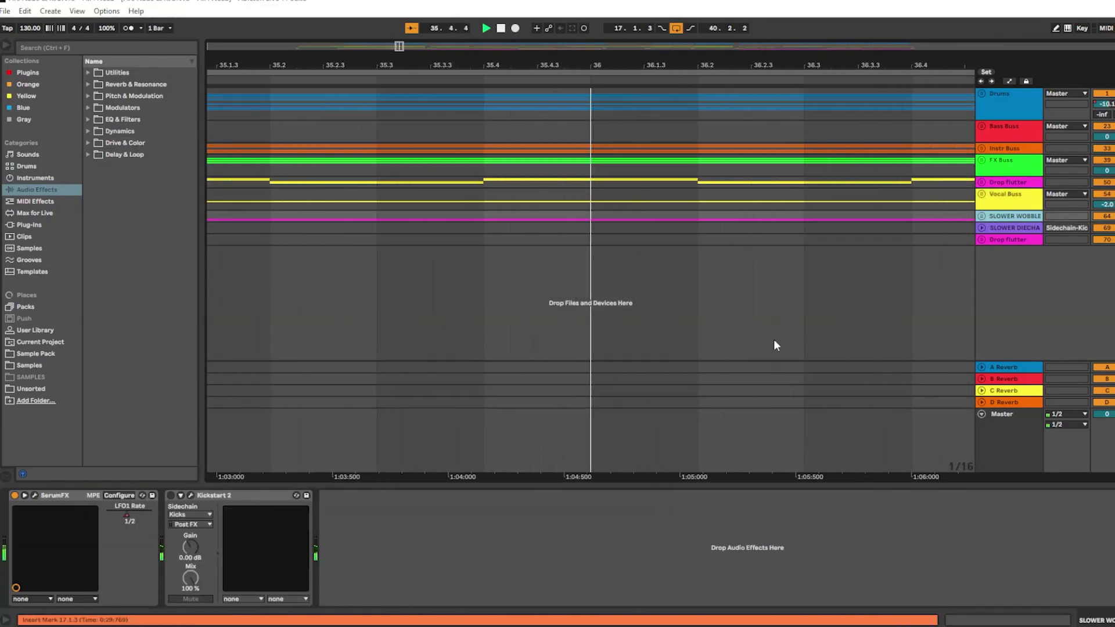
pyautogui.click(1022, 228)
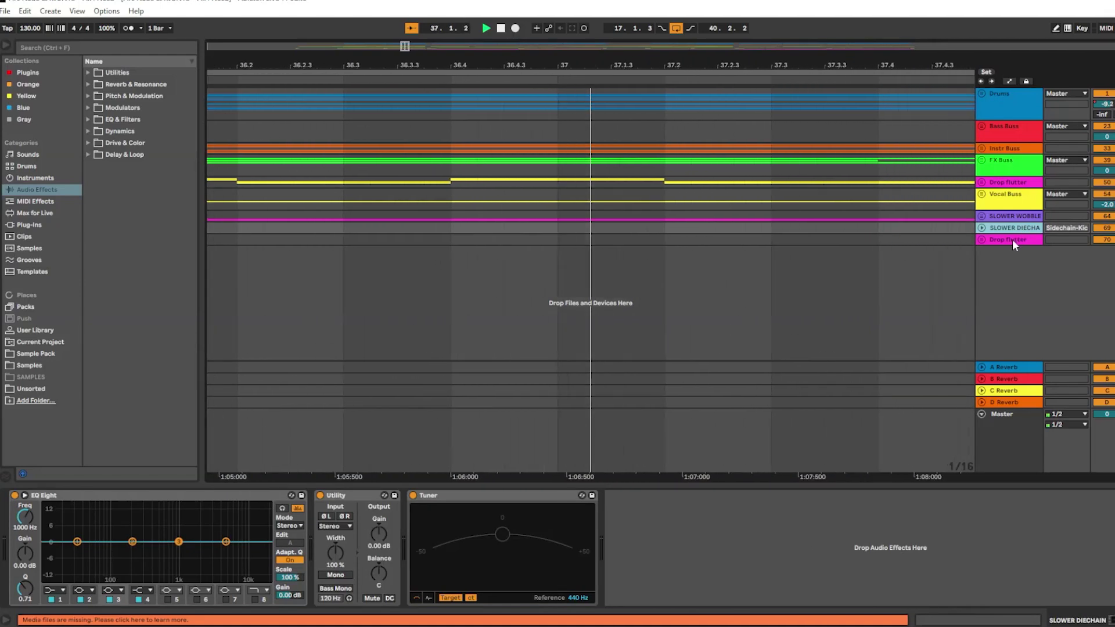
pyautogui.click(1012, 240)
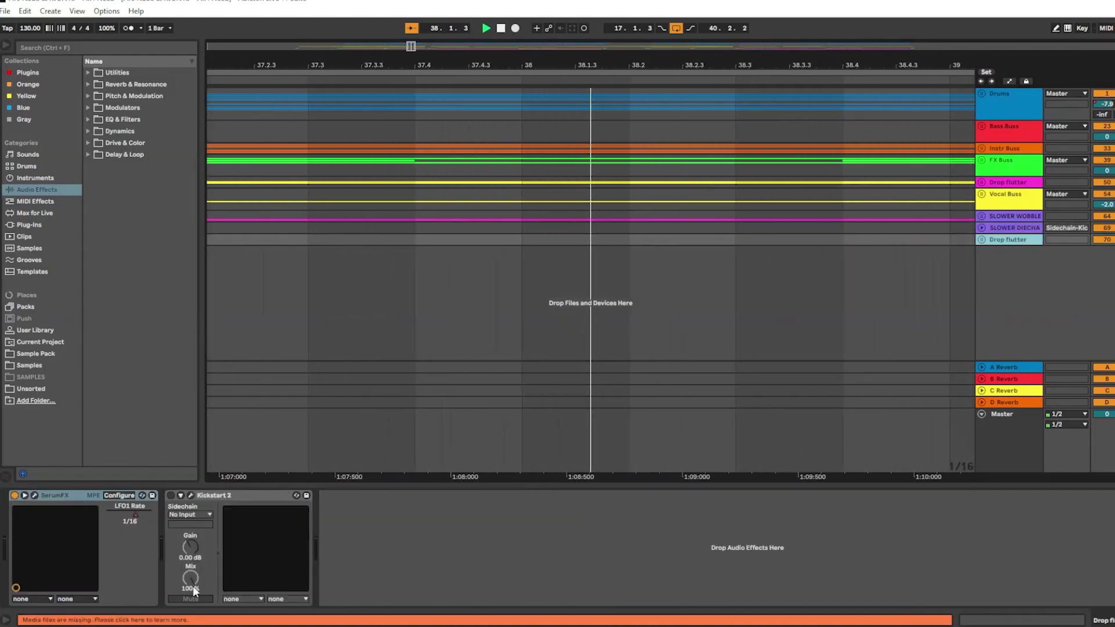